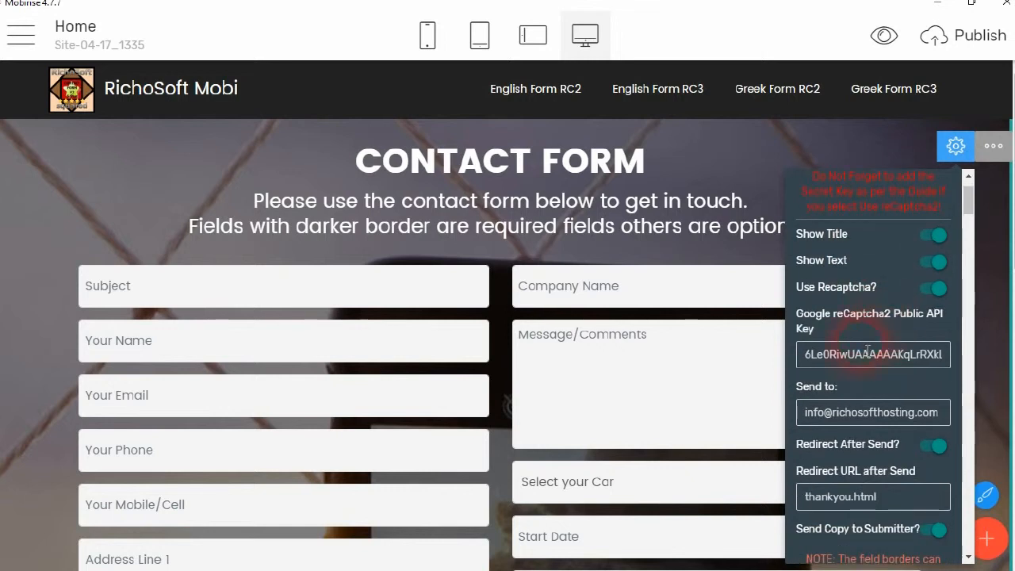
- Switch the contact form's Use Recaptcha and Show Title options off and back on
click(937, 292)
click(942, 294)
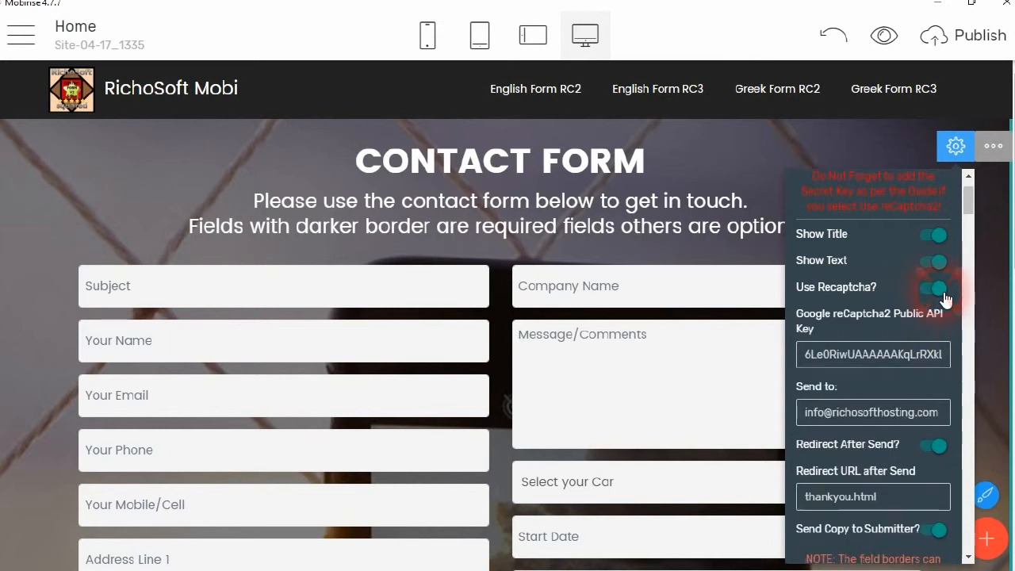
click(933, 238)
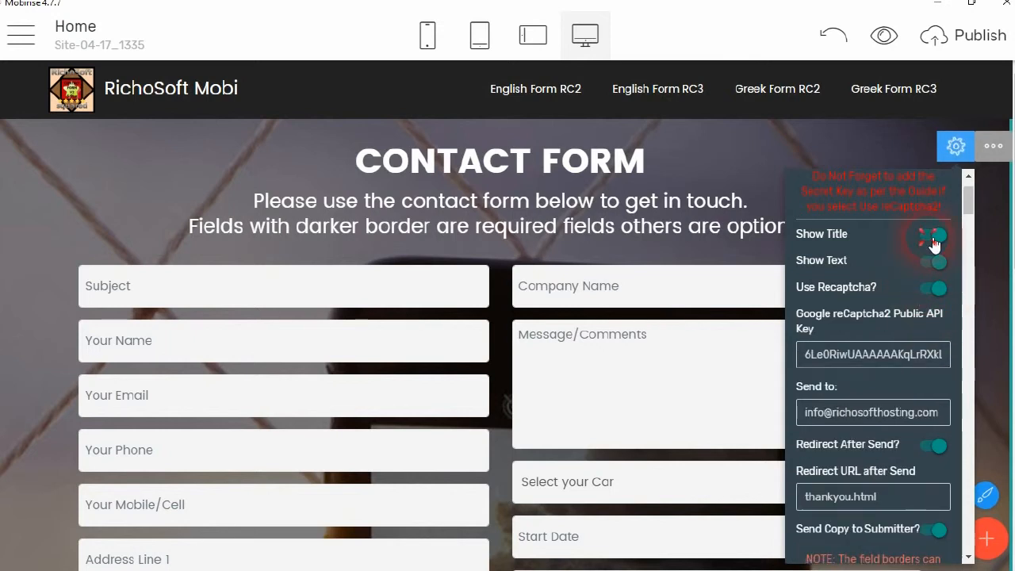
click(934, 239)
- Turn off the Show Text and Use Recaptcha options of the contact form
click(929, 265)
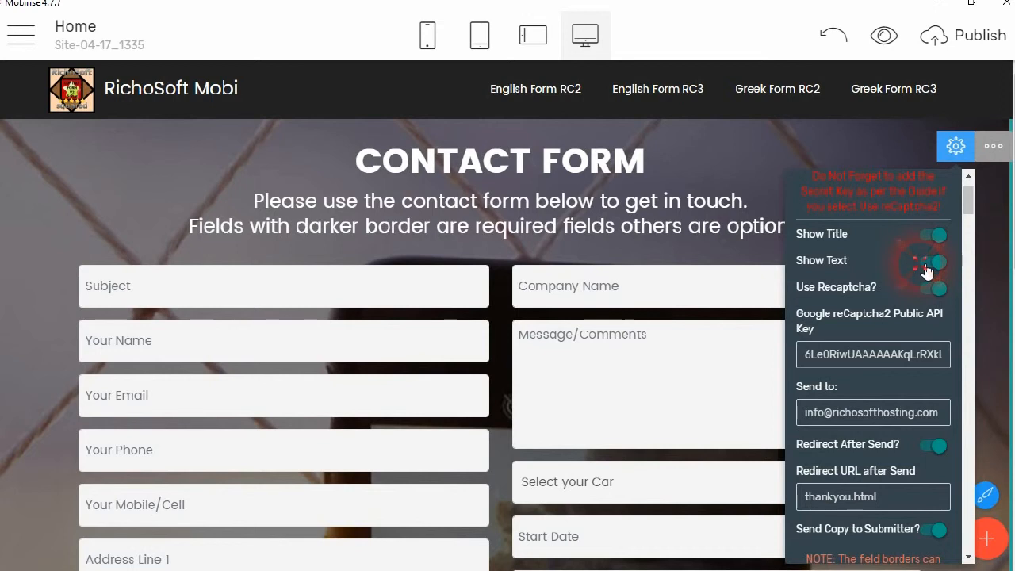
scroll(887, 327, down, 2)
scroll(910, 238, up, 1)
click(944, 217)
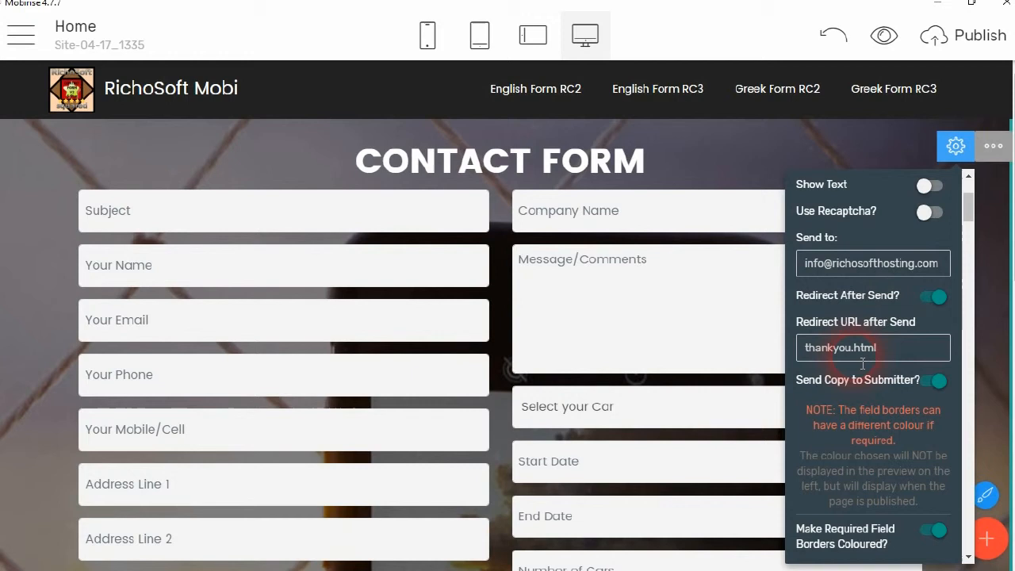
- Switch the option for coloured required field borders off and back on
scroll(868, 328, down, 4)
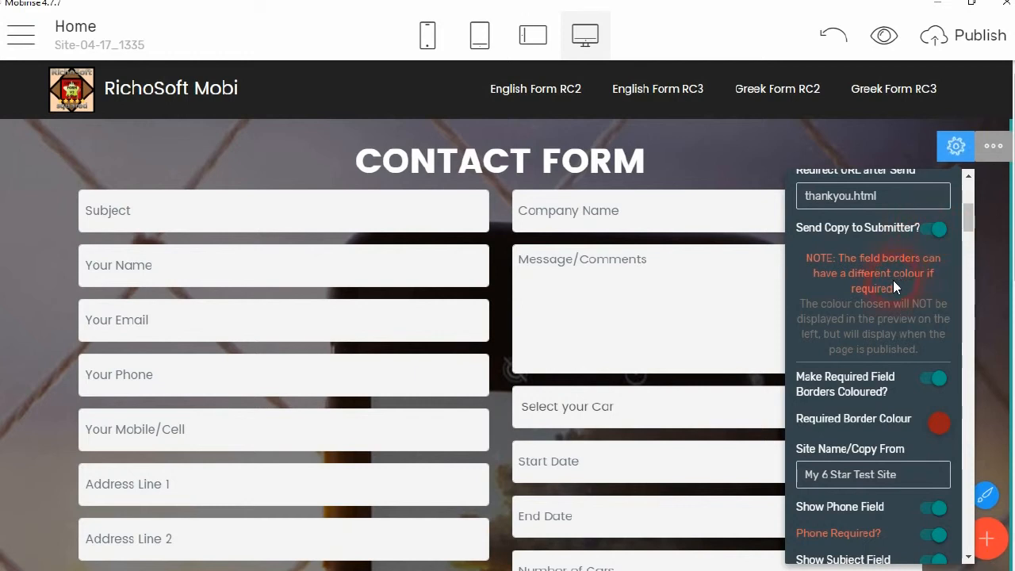
scroll(893, 280, down, 2)
scroll(893, 279, down, 2)
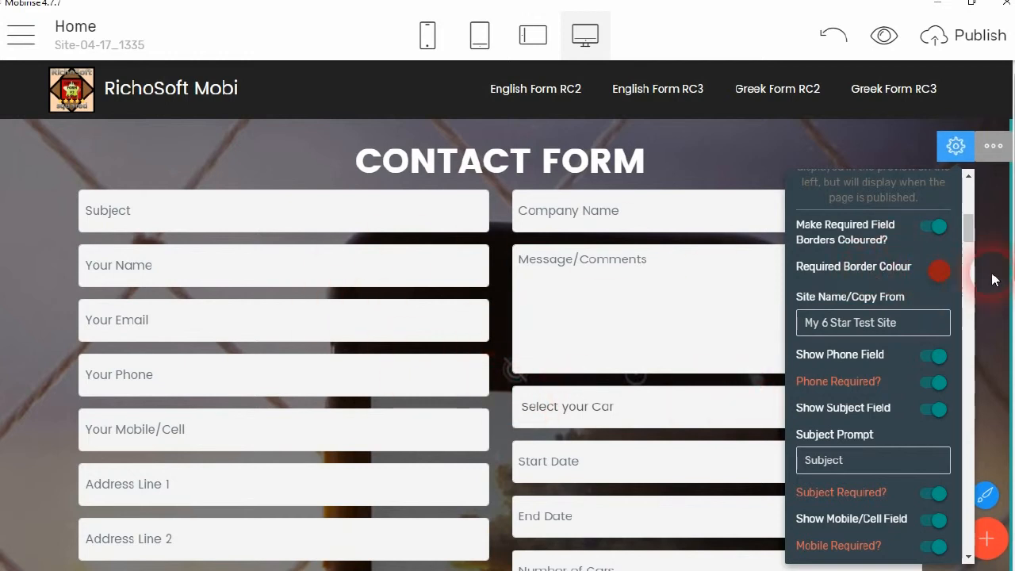
click(935, 230)
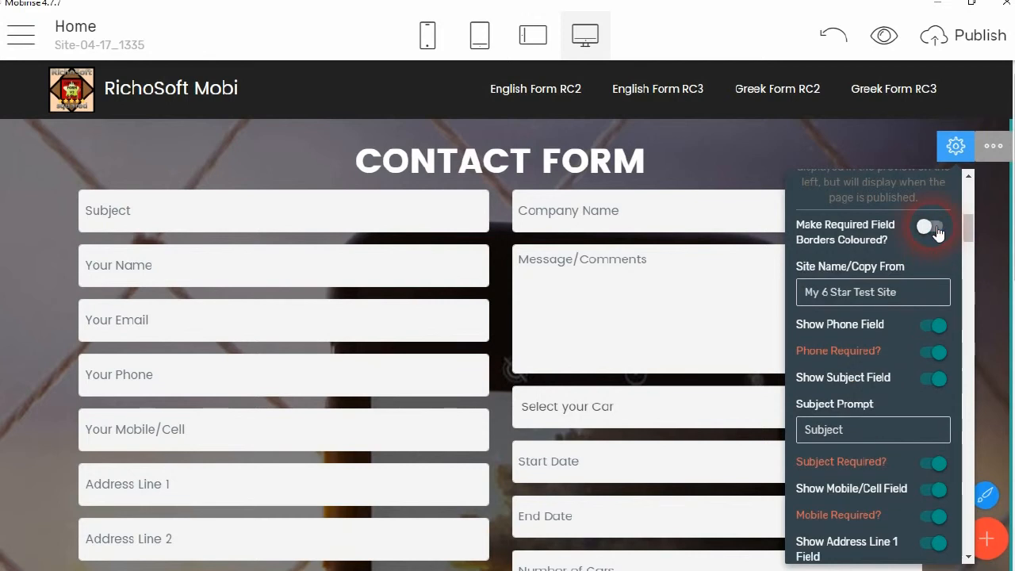
click(936, 229)
- Switch the phone field, its required option and the subject field off and back on
scroll(856, 313, down, 1)
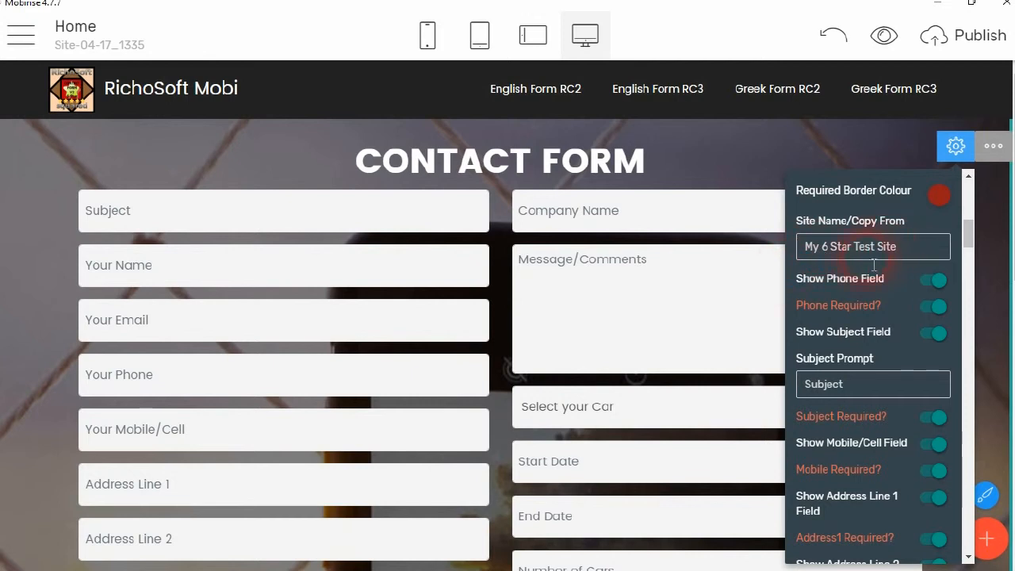
scroll(867, 296, down, 1)
scroll(867, 295, down, 1)
scroll(935, 232, up, 1)
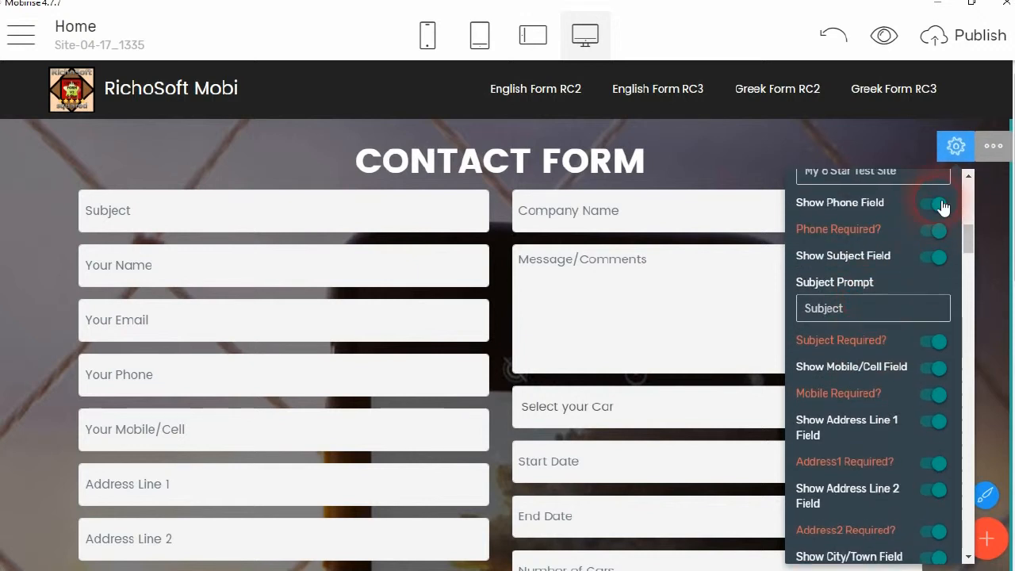
click(940, 206)
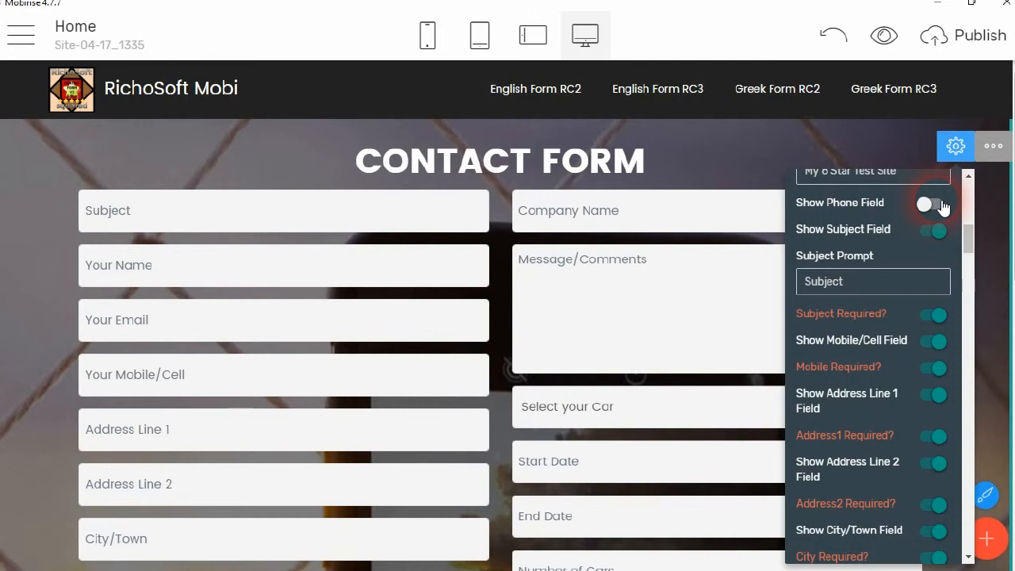
click(940, 205)
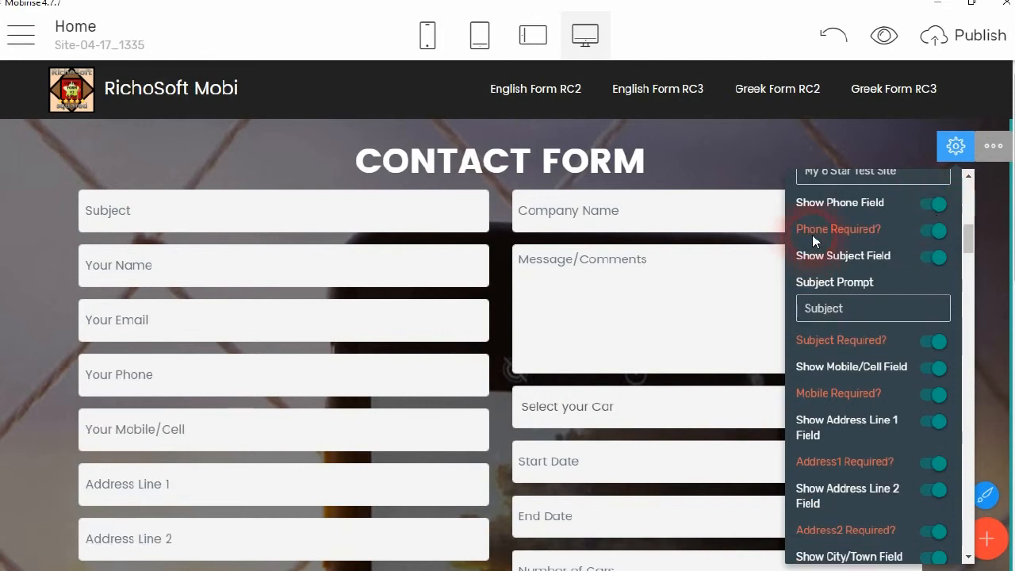
click(932, 234)
click(932, 233)
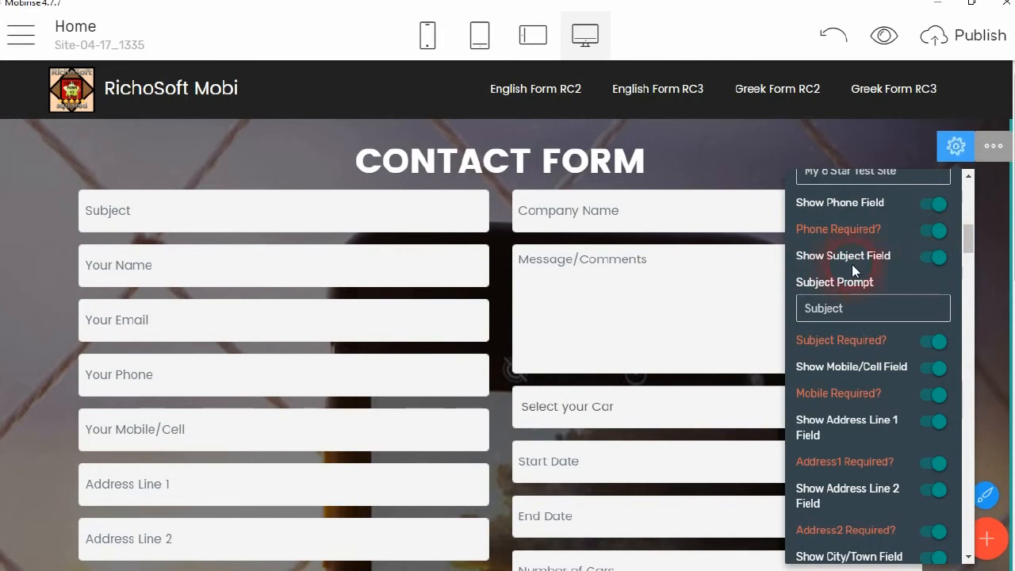
click(933, 257)
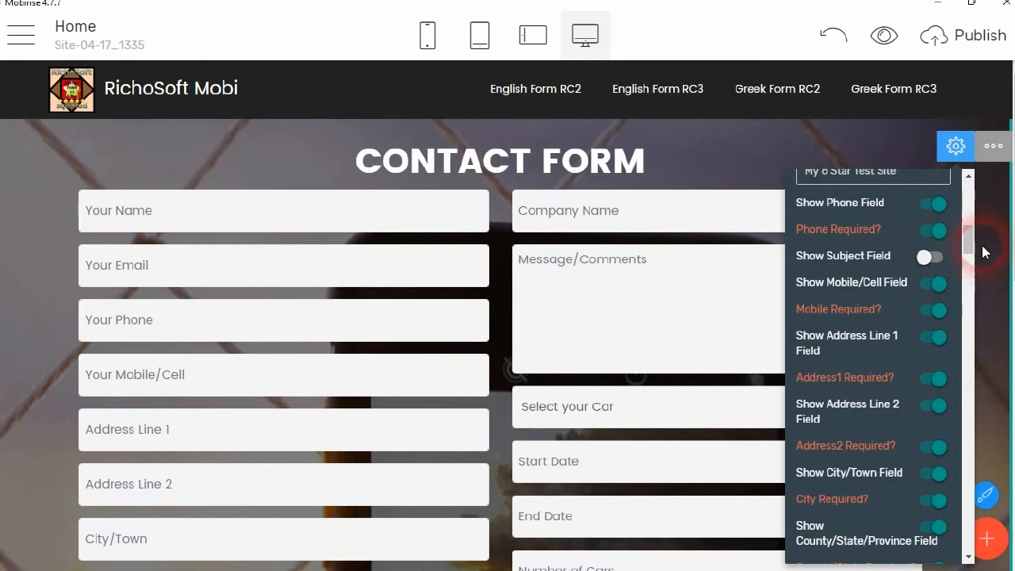
click(932, 258)
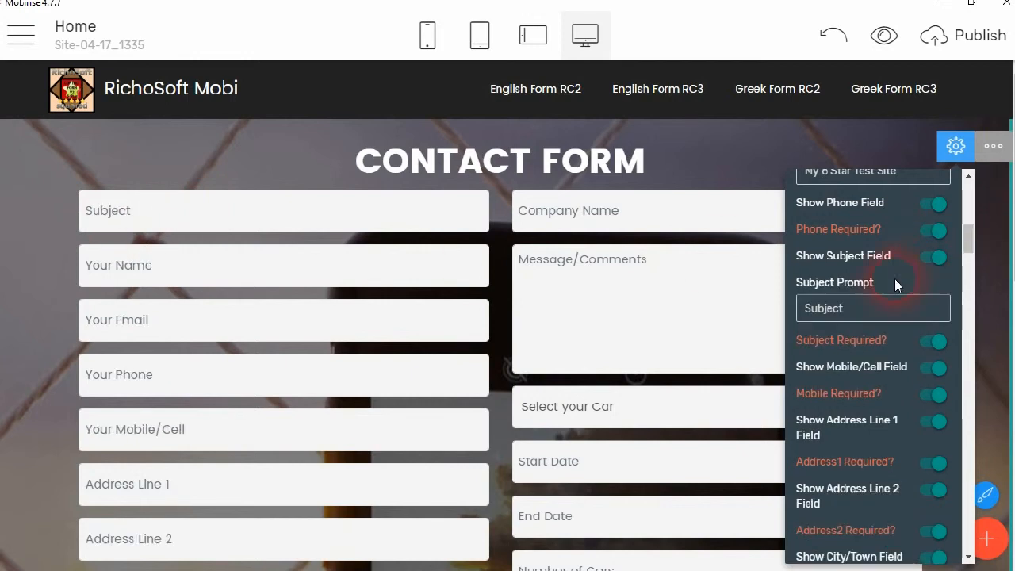
- Set the subject field's prompt to "Quote for"
click(860, 311)
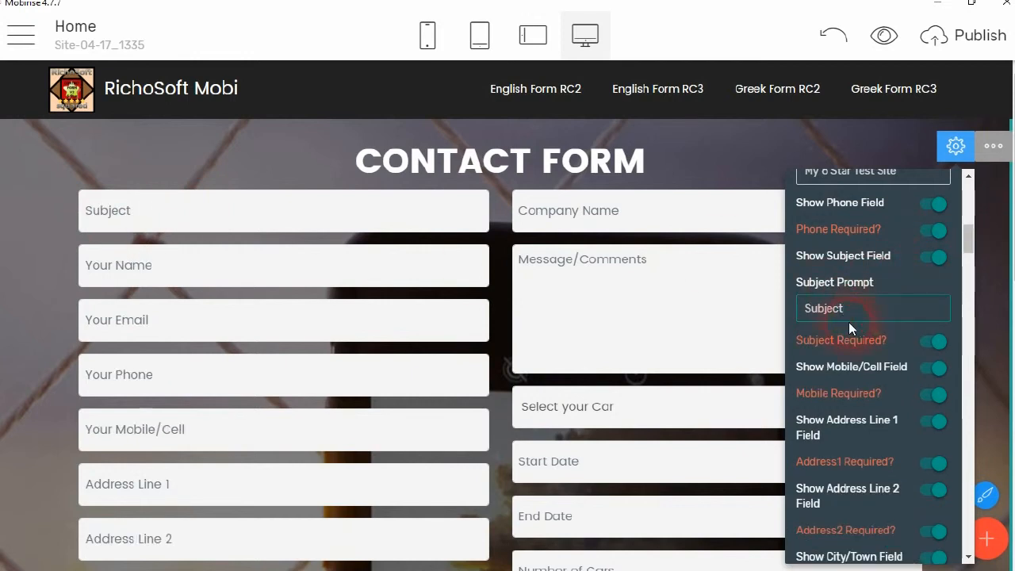
drag(845, 308, 765, 308)
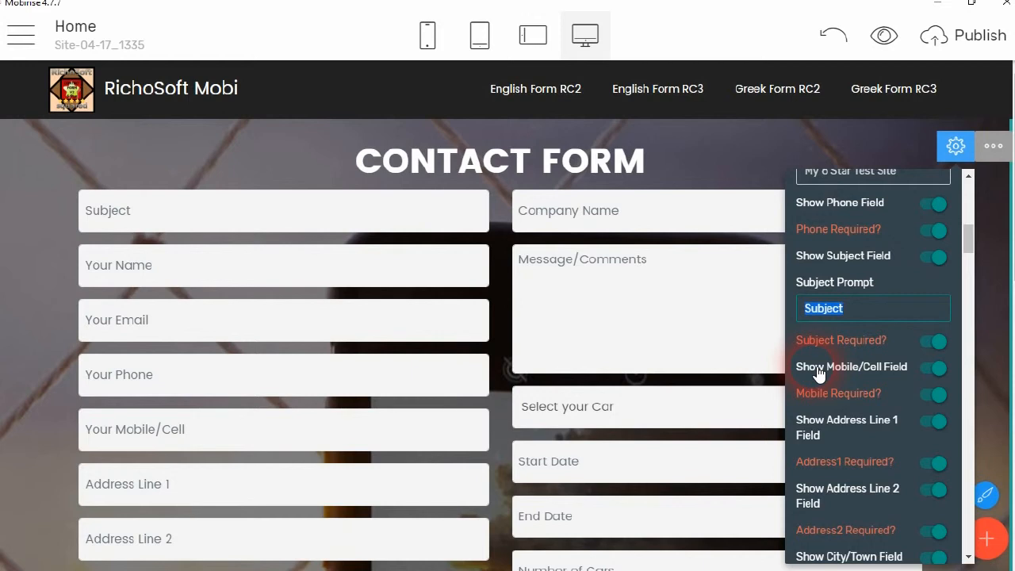
text(Qoute for)
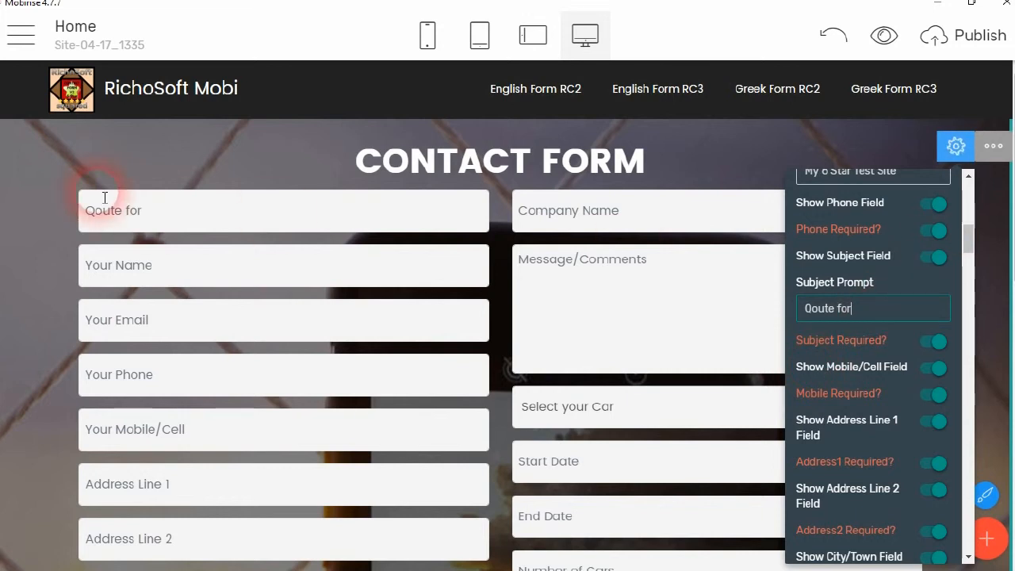
click(821, 308)
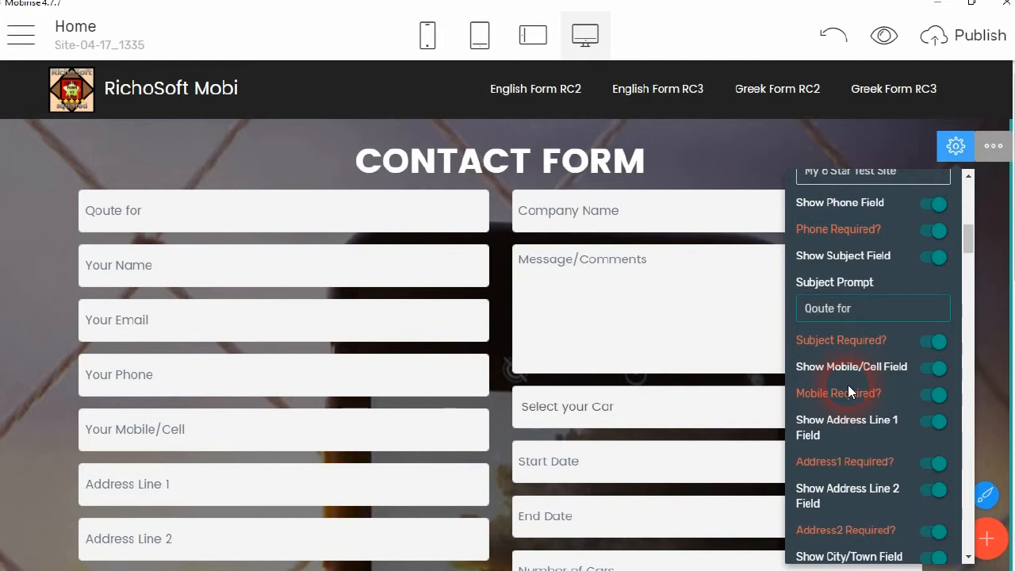
key(BackSpace)
key(Right)
text(o)
- Switch the Subject Required option and the mobile/cell field off and back on
scroll(916, 321, down, 1)
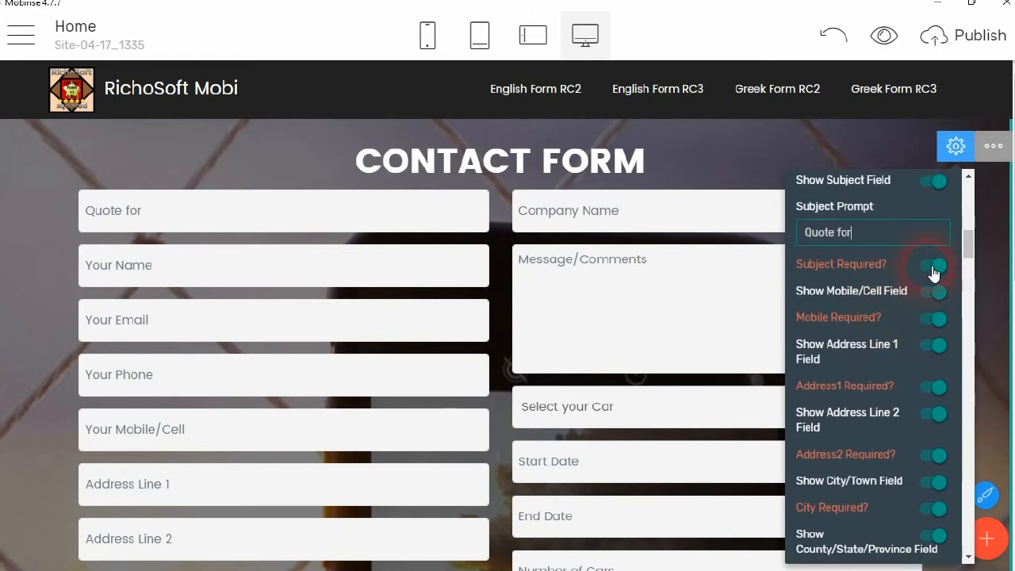
click(933, 272)
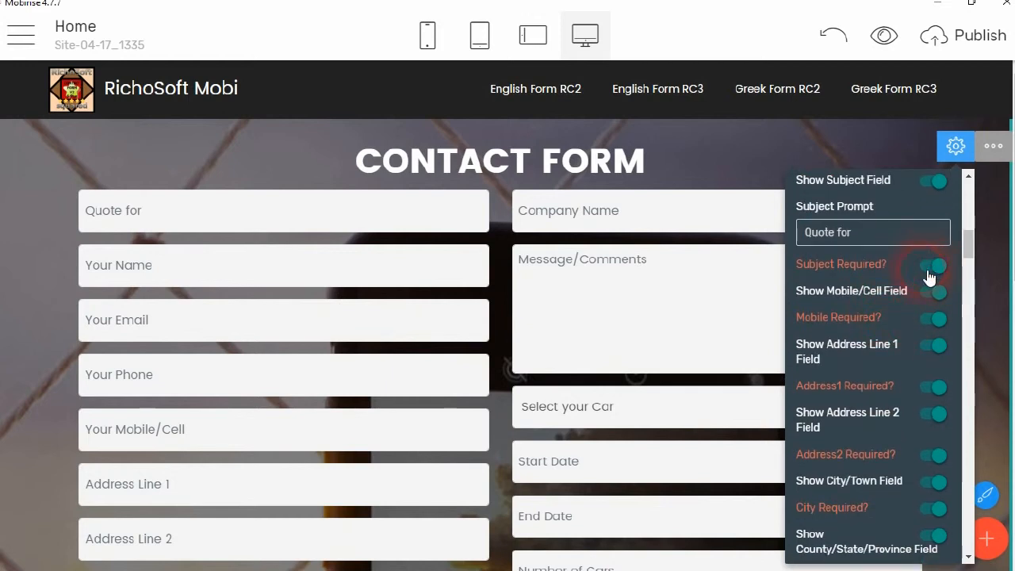
click(932, 293)
click(929, 294)
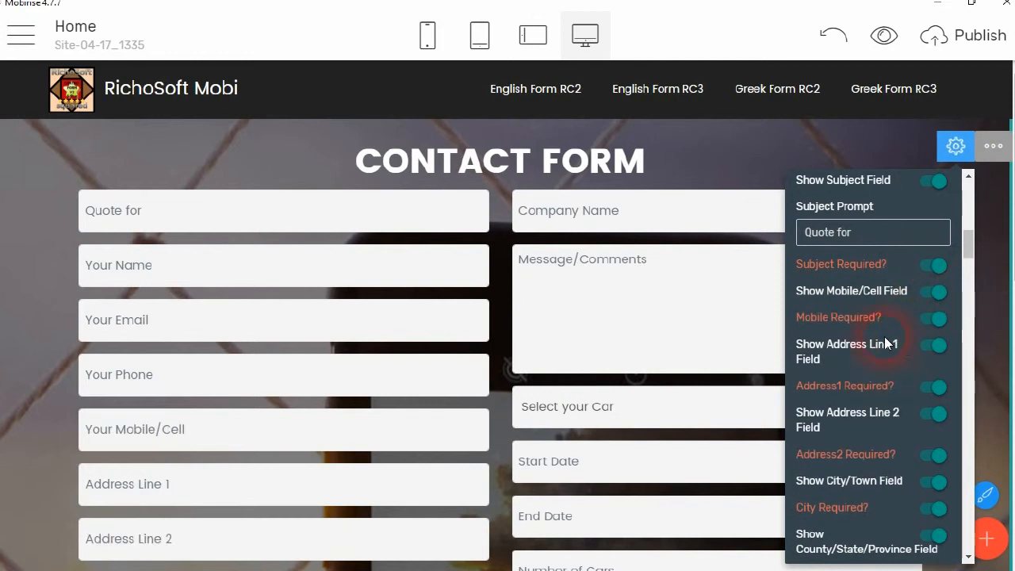
- Hide the Address Line 1 and Address Line 2 fields in turn and show each one again
scroll(908, 283, down, 1)
click(908, 283)
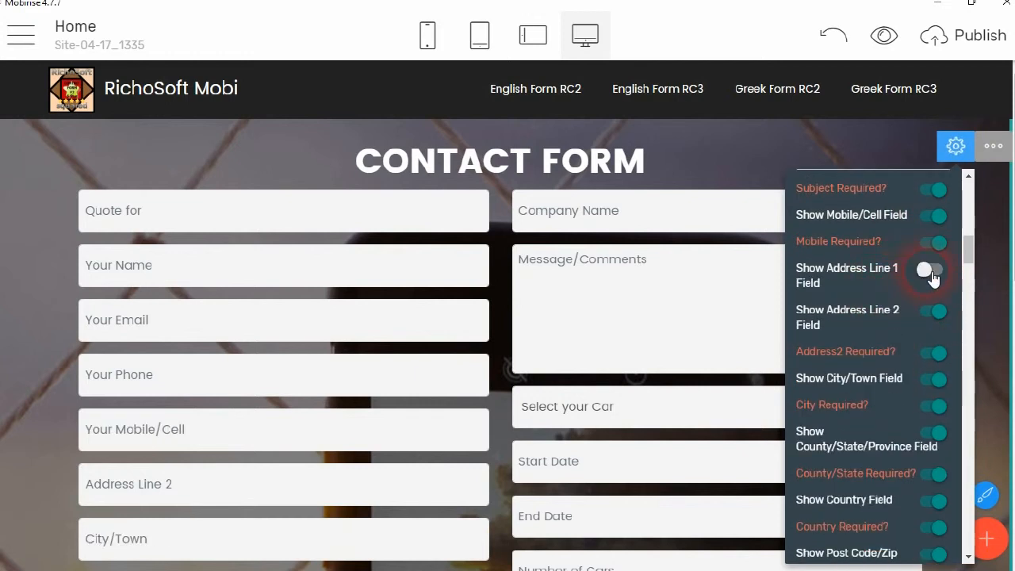
click(934, 274)
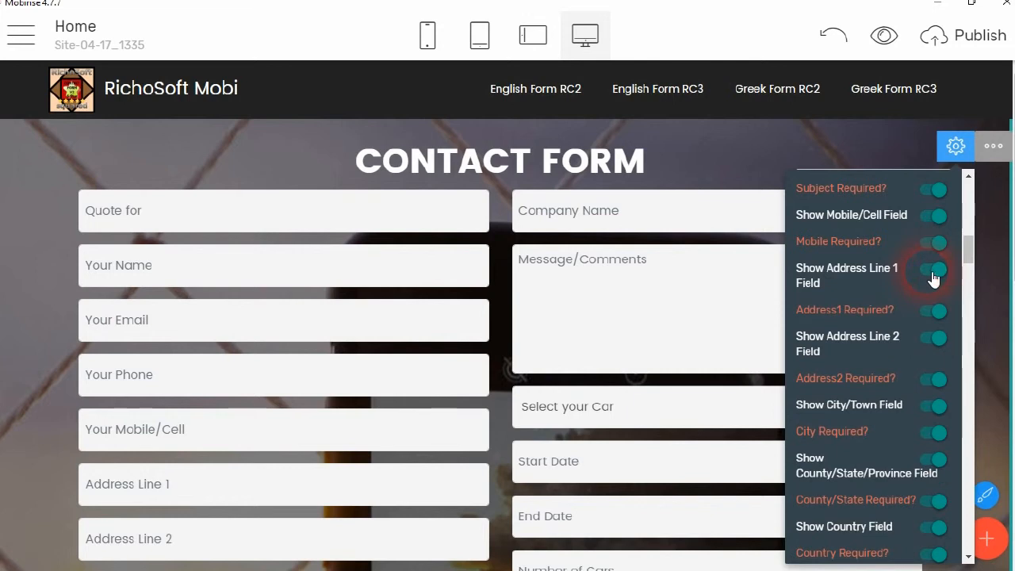
click(929, 272)
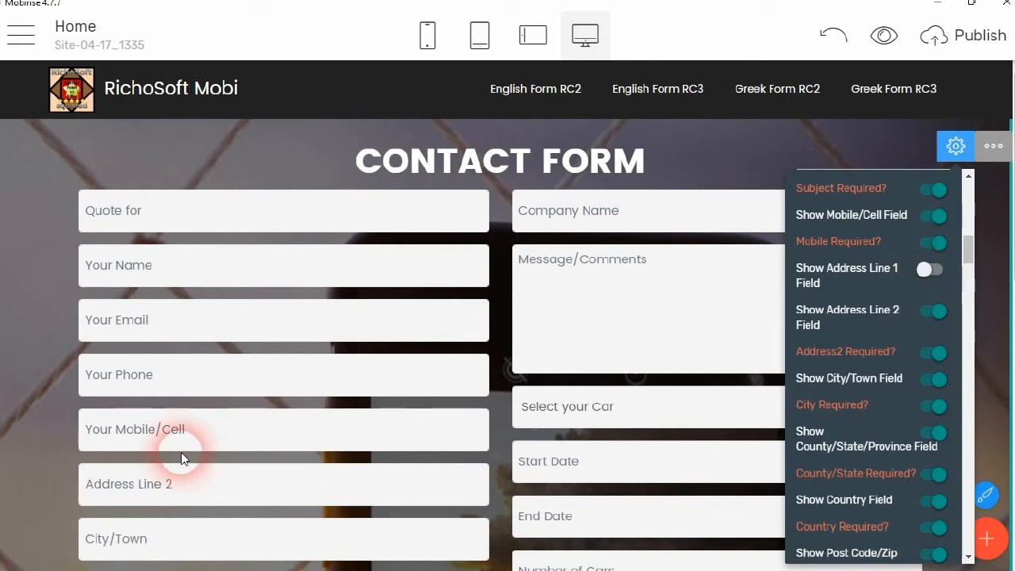
click(934, 272)
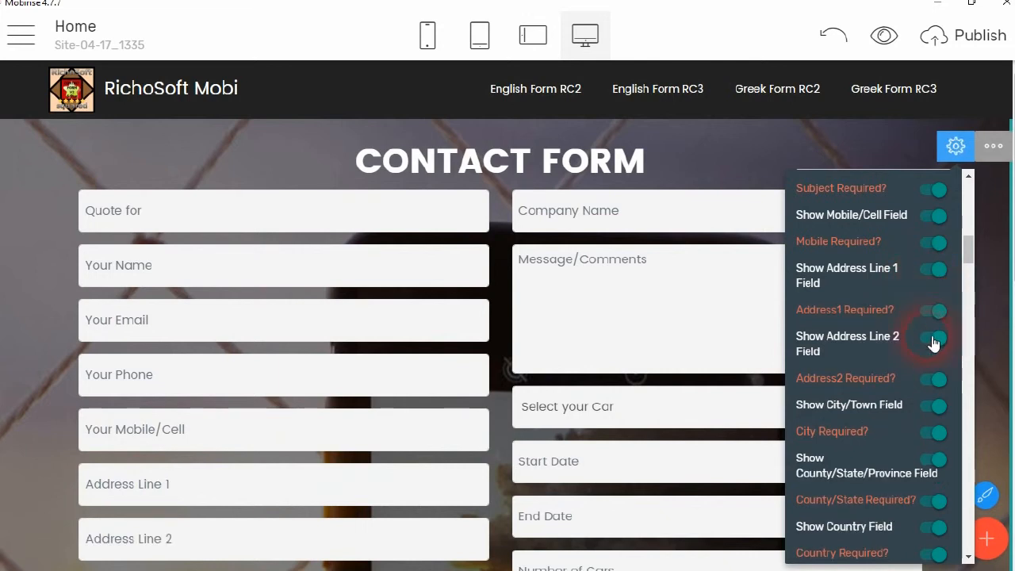
click(933, 341)
click(931, 341)
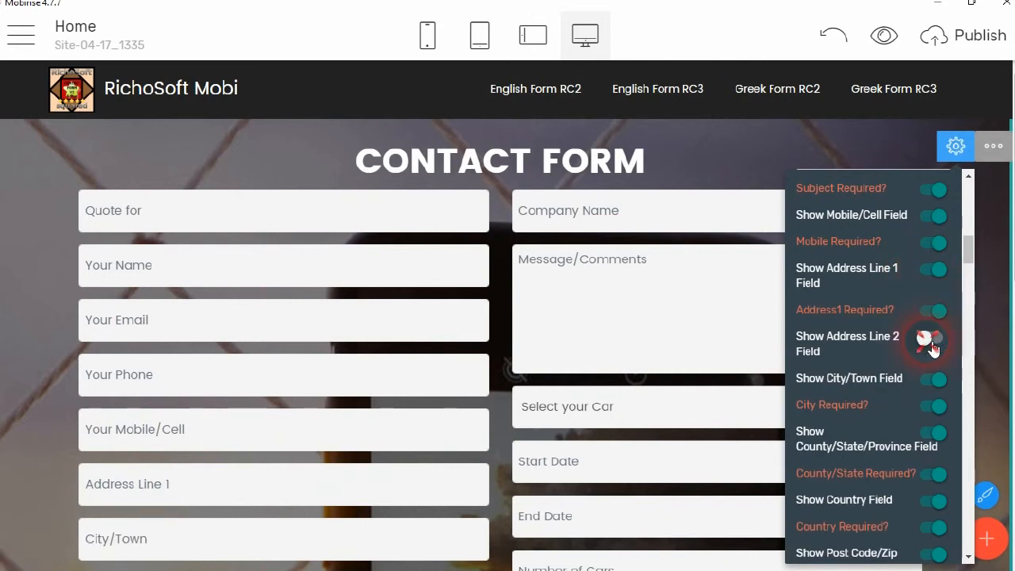
- Hide the company field on the form and show it again
scroll(922, 404, down, 3)
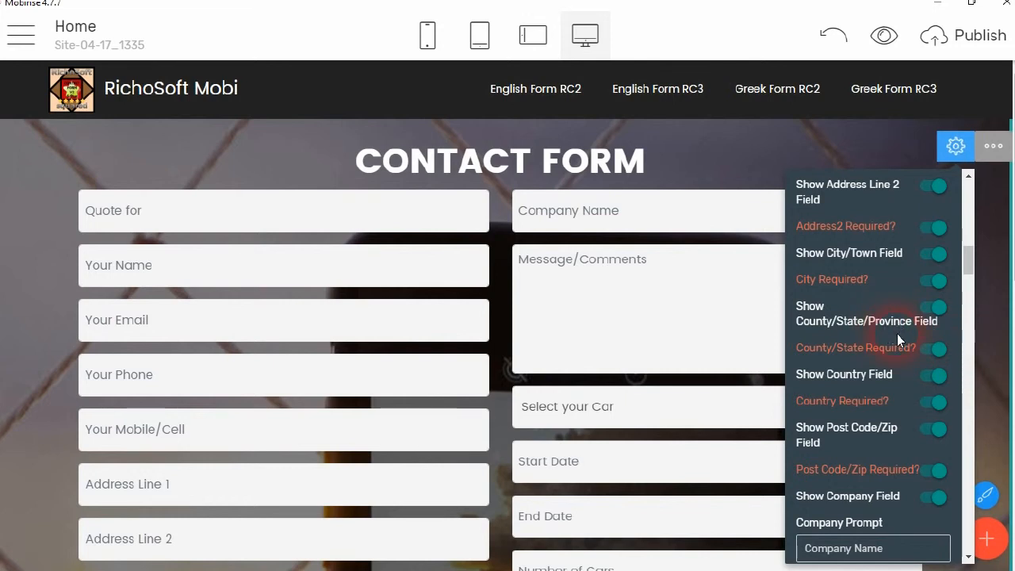
scroll(910, 379, down, 1)
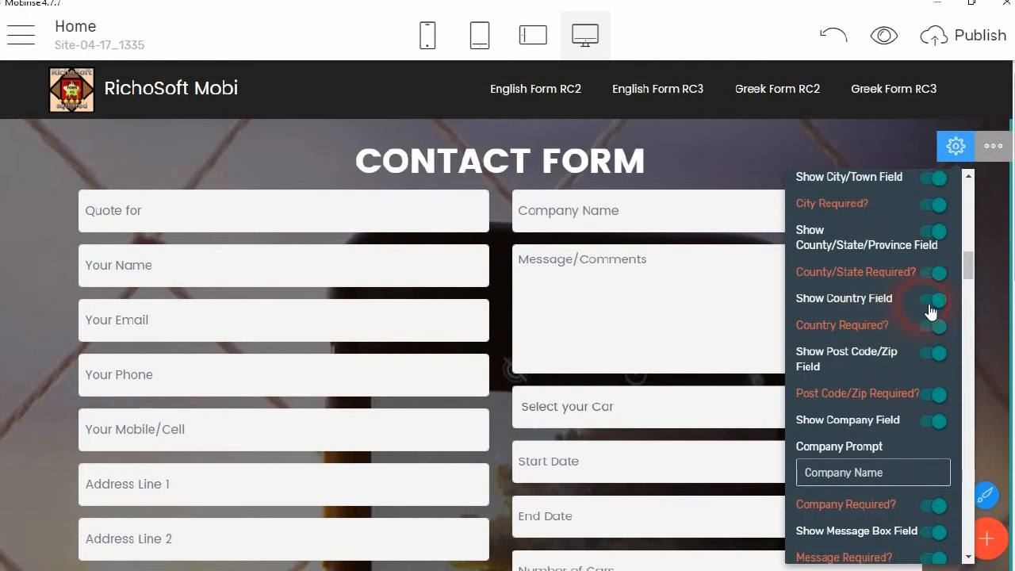
scroll(911, 363, down, 2)
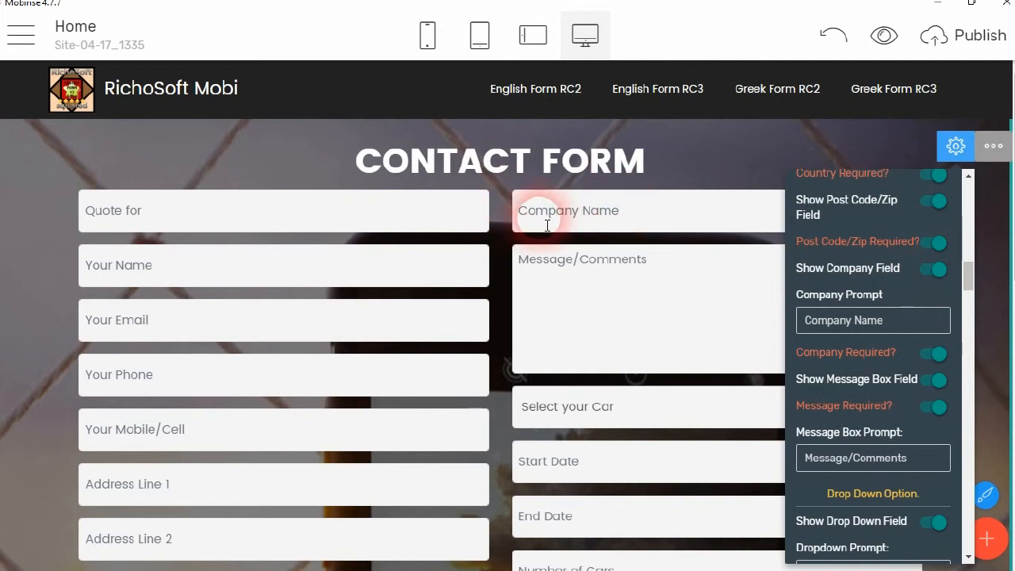
click(930, 272)
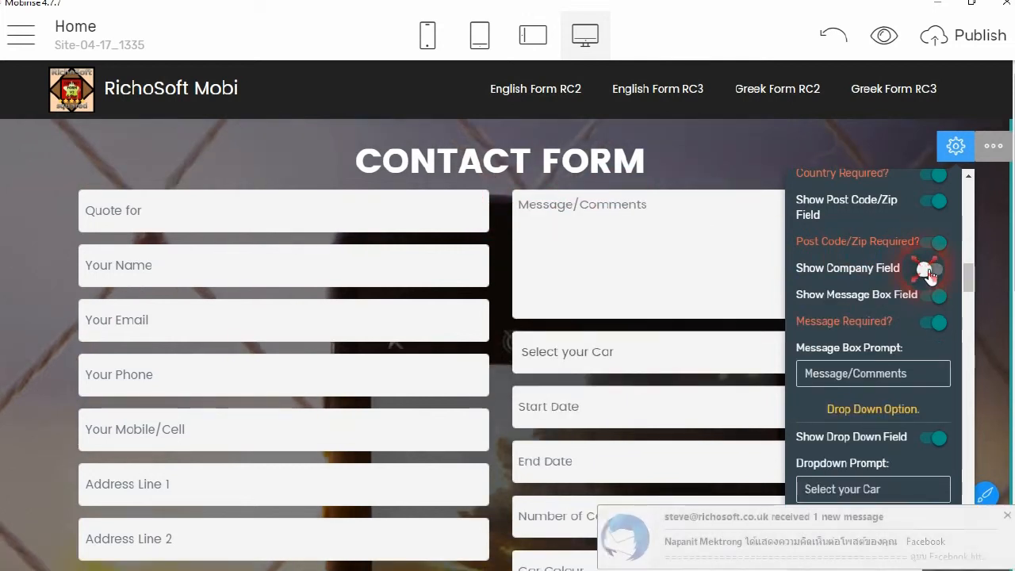
click(930, 273)
- Shorten the company field's prompt to "Company"
click(886, 321)
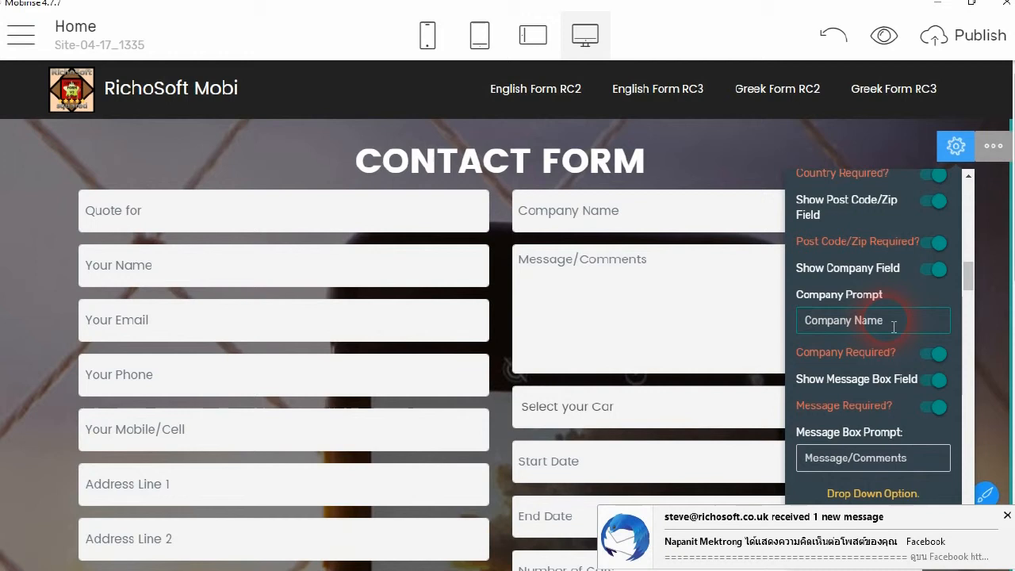
click(861, 325)
double_click(872, 325)
key(BackSpace)
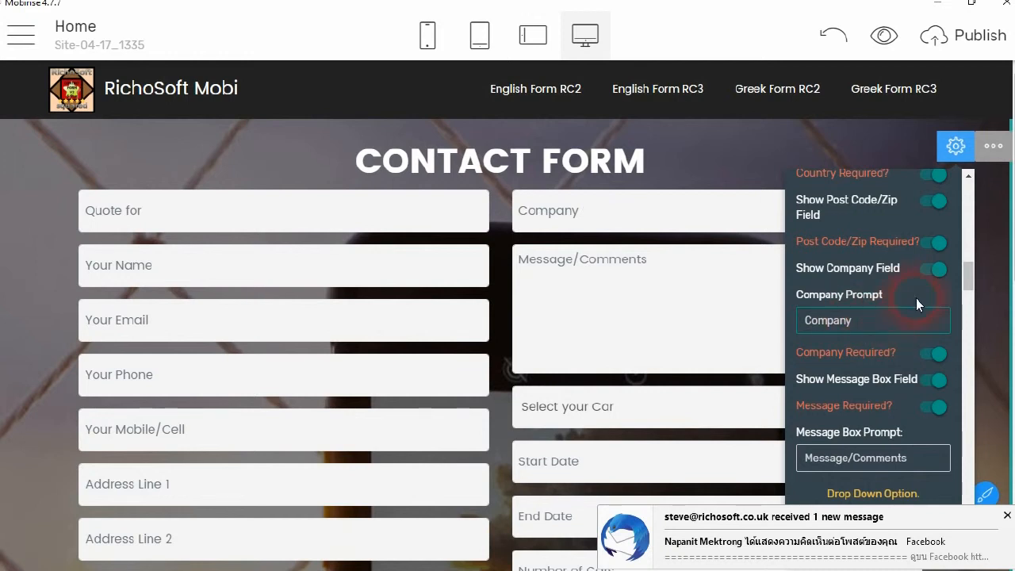
- Hide the message box field on the contact form
scroll(937, 323, down, 1)
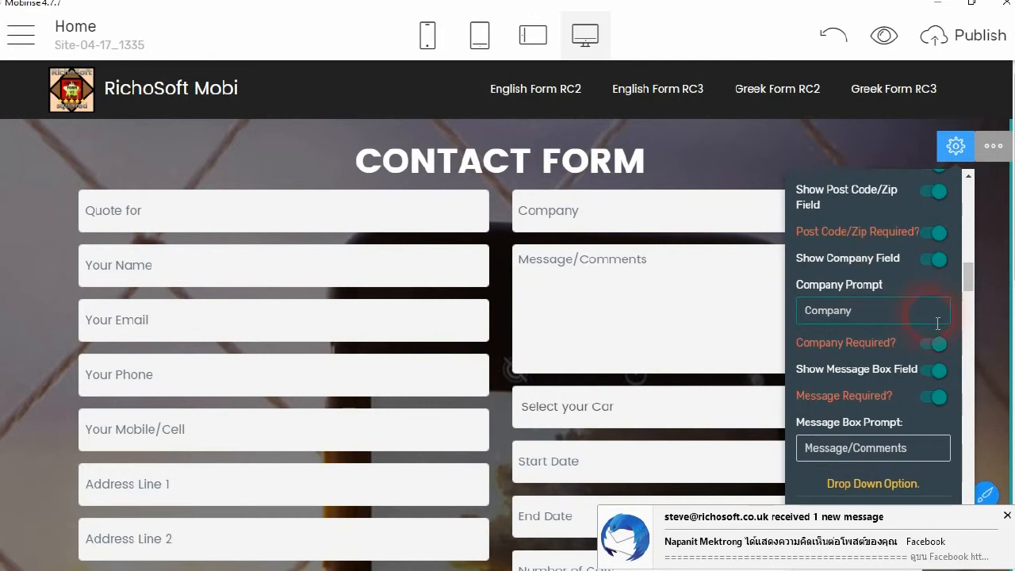
scroll(937, 323, down, 3)
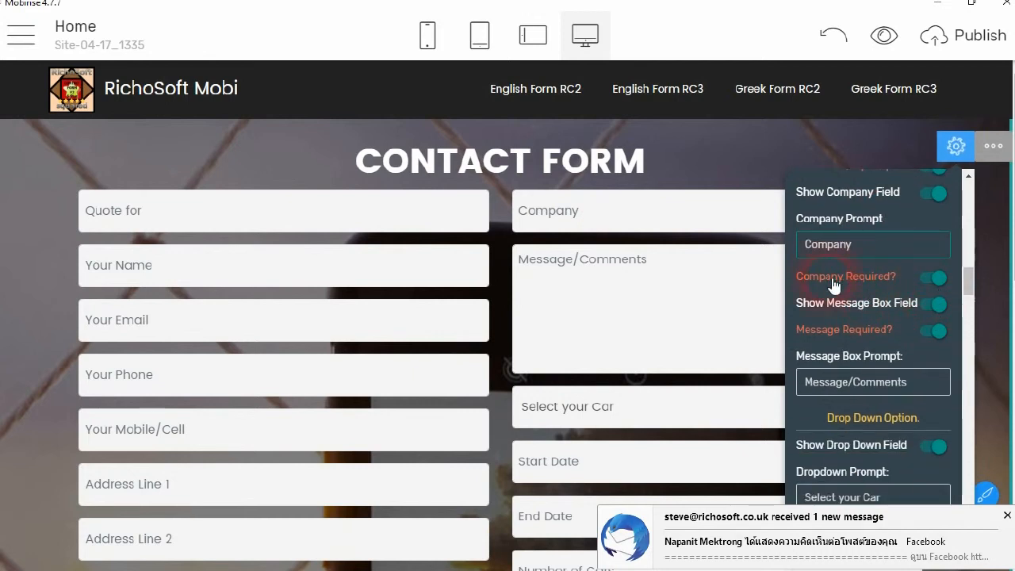
click(939, 306)
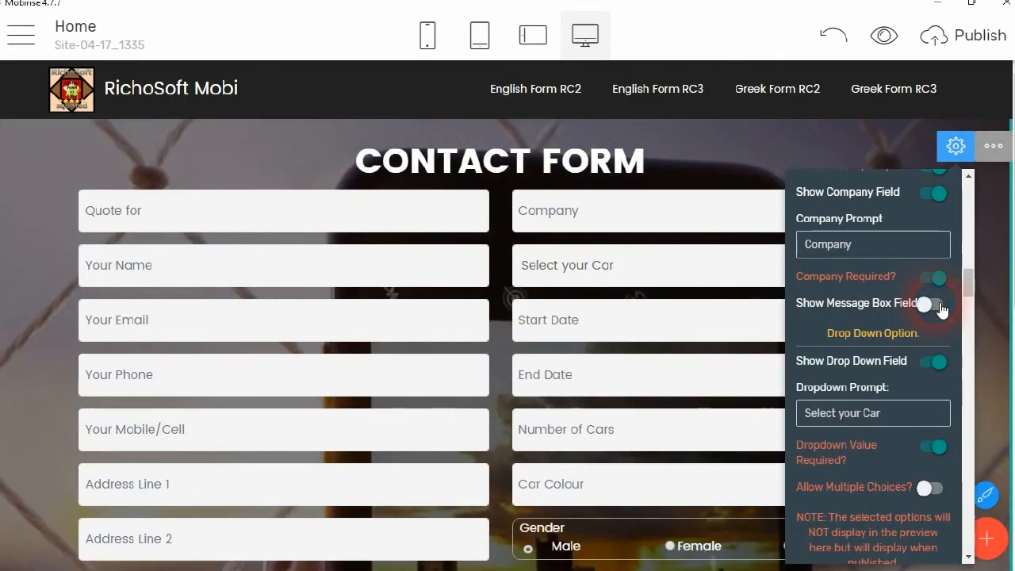
- Show the message box field again and turn on the text below the contact form's title
click(939, 306)
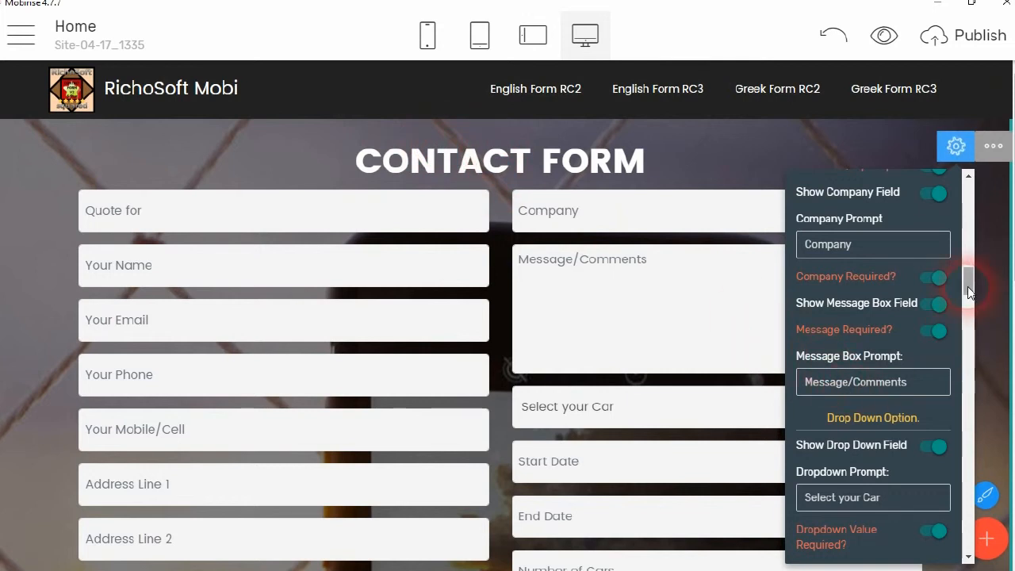
drag(968, 287, 969, 198)
click(929, 337)
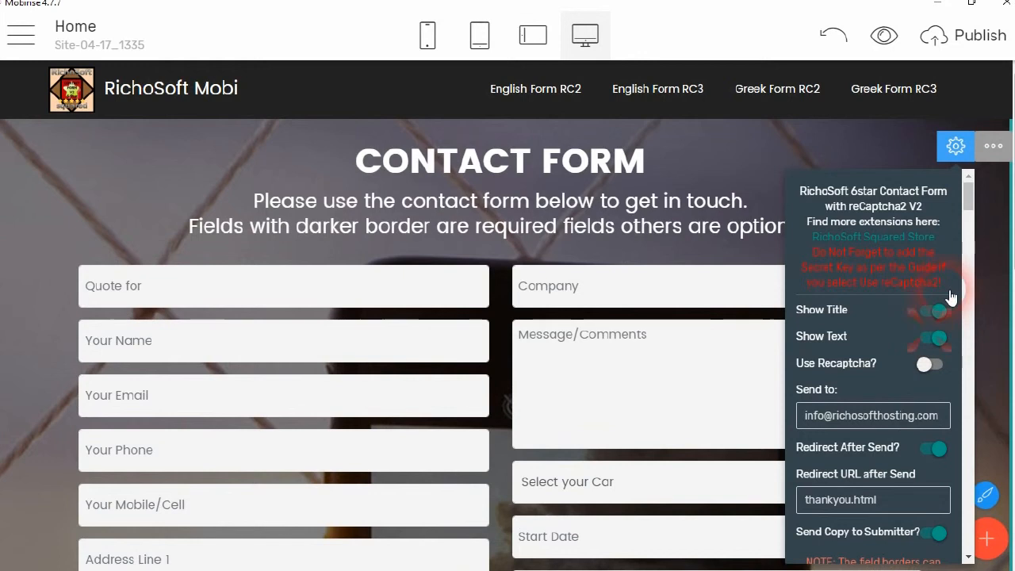
- Shorten the message box prompt to "Message"
drag(968, 200, 952, 285)
click(896, 345)
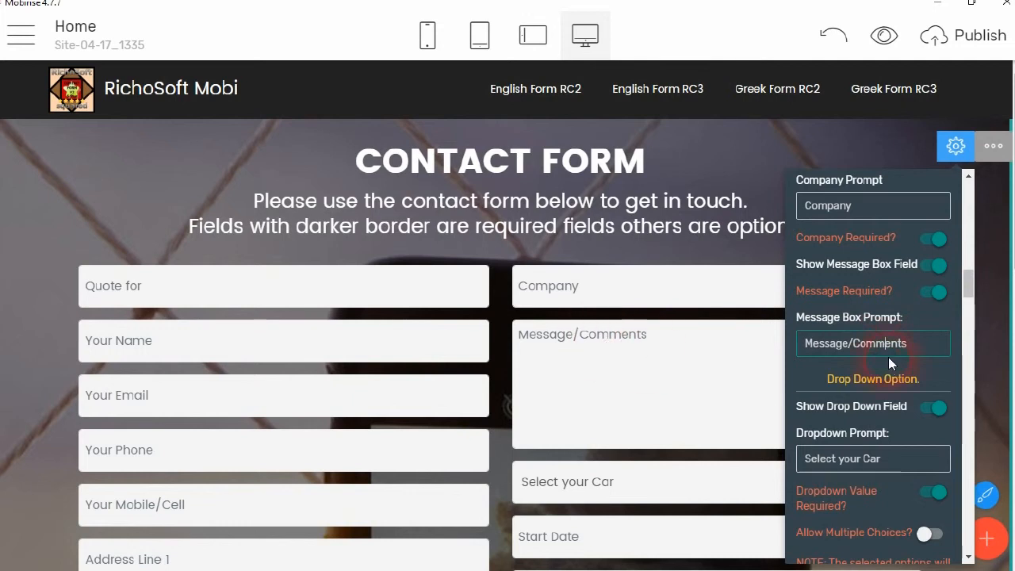
click(902, 363)
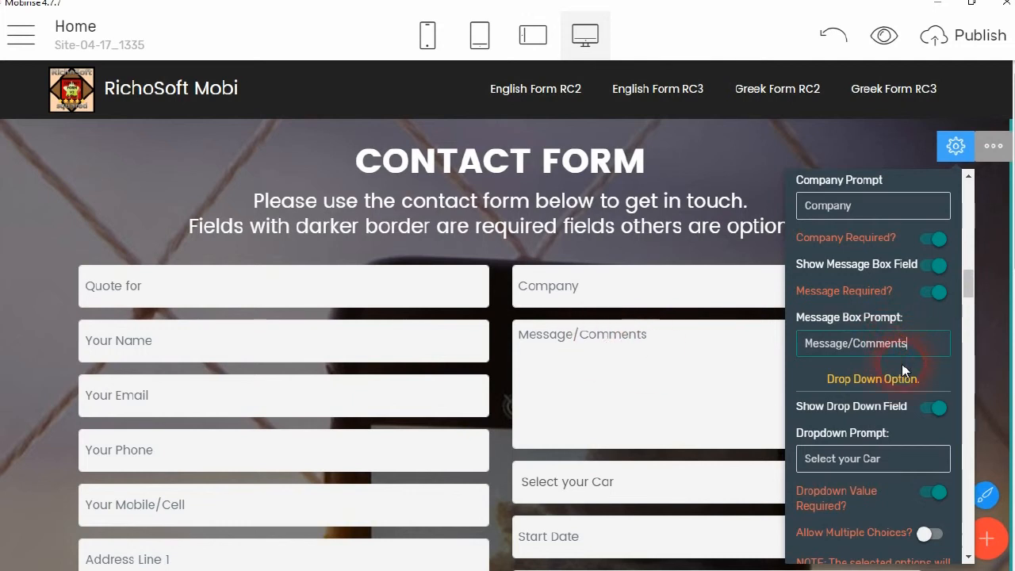
drag(848, 344, 934, 358)
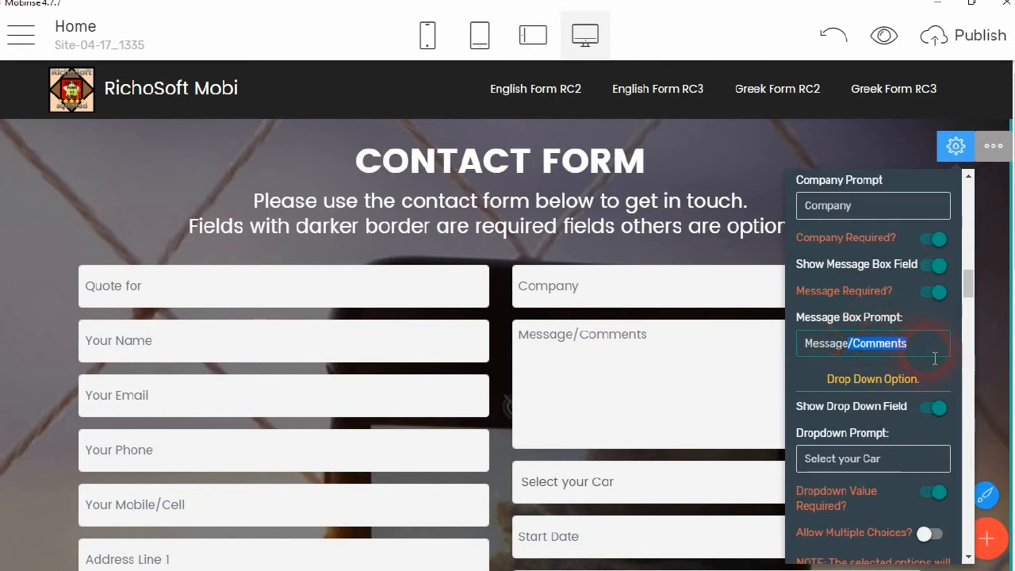
key(BackSpace)
- Look at the "Select your Car" drop-down on the form and try opening its list
scroll(876, 343, down, 1)
scroll(899, 342, down, 1)
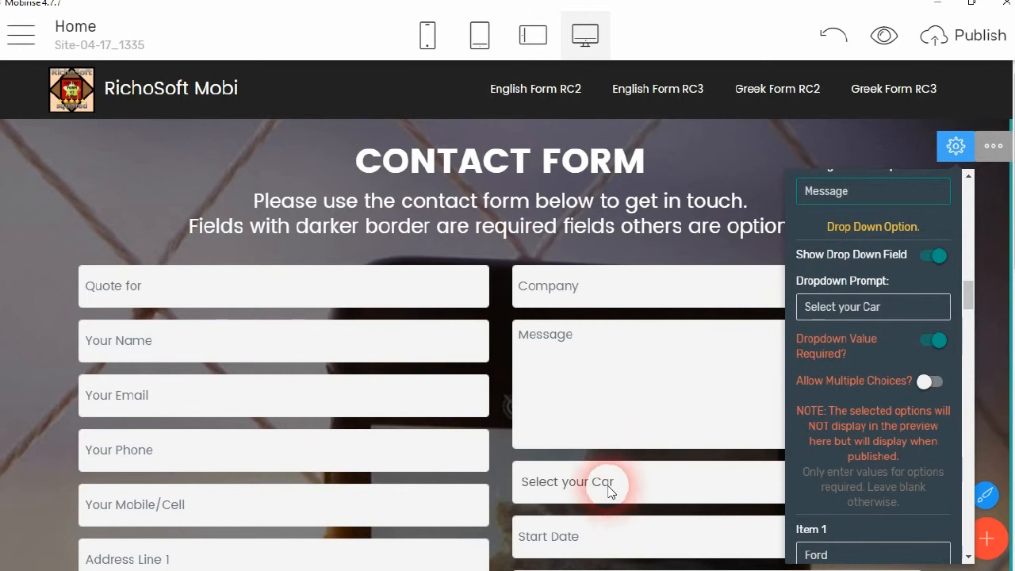
scroll(609, 484, down, 1)
click(612, 406)
click(610, 406)
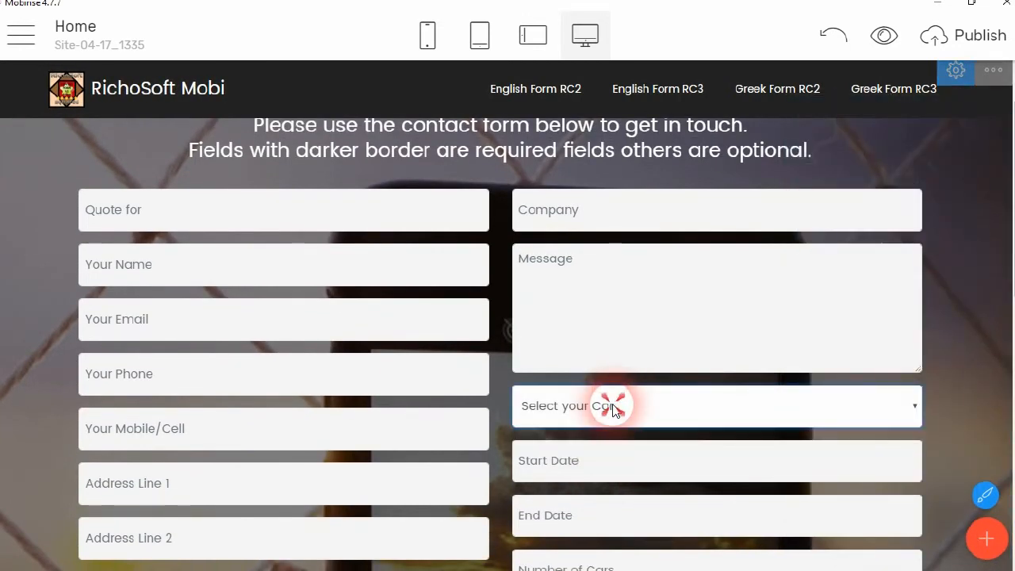
- Allow multiple choices for the "Select your Car" drop-down and turn that option off again
click(956, 73)
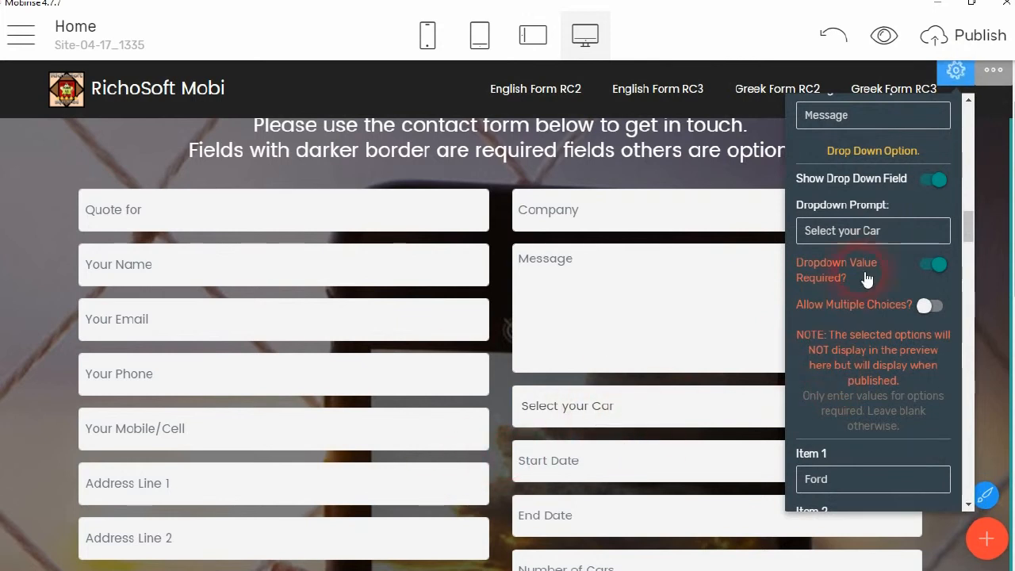
click(894, 235)
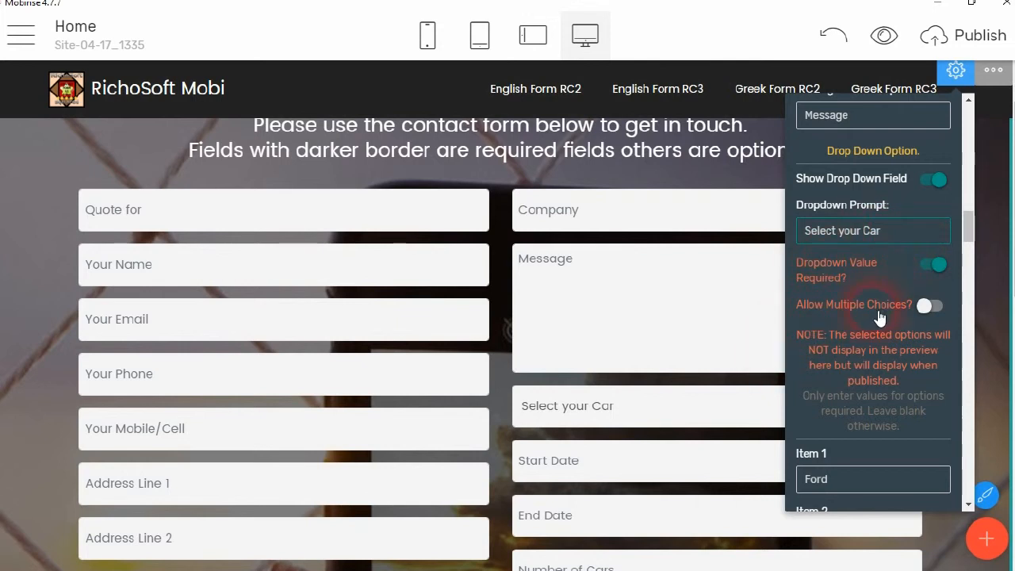
click(934, 308)
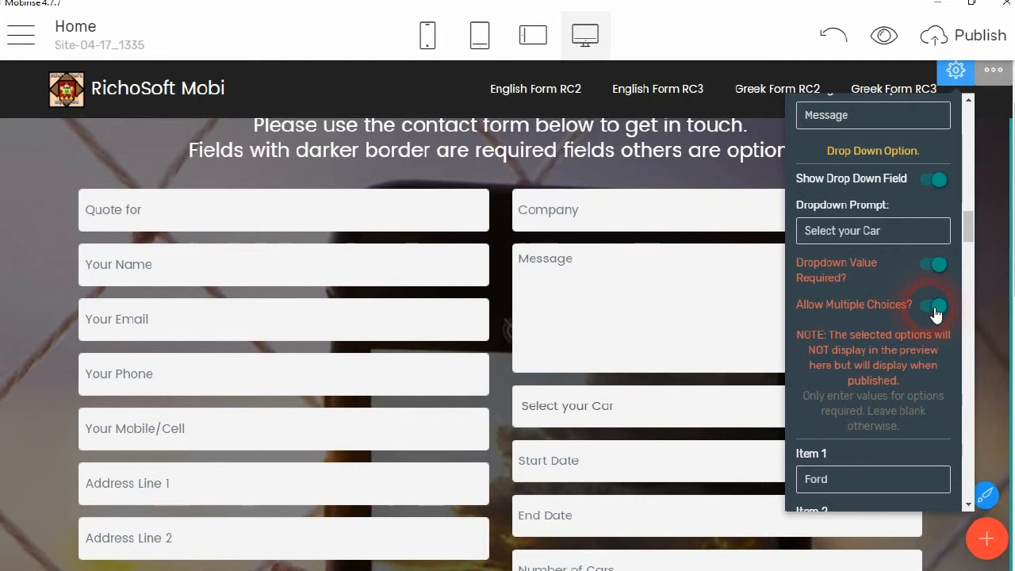
click(936, 309)
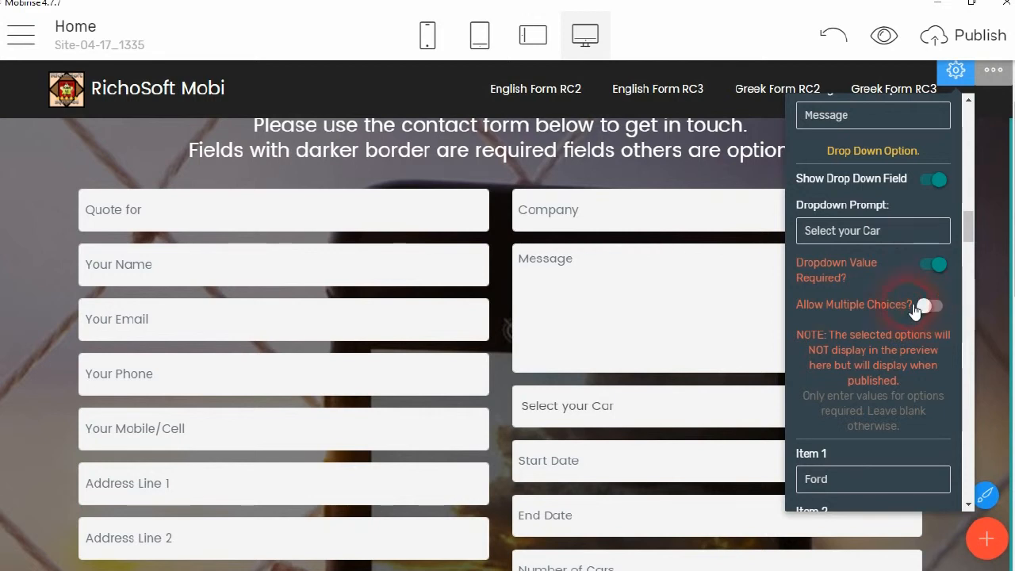
- Review the drop-down's option entries in the block settings, from Item 1 through Item 20
scroll(834, 323, down, 1)
scroll(856, 328, down, 4)
scroll(860, 294, up, 3)
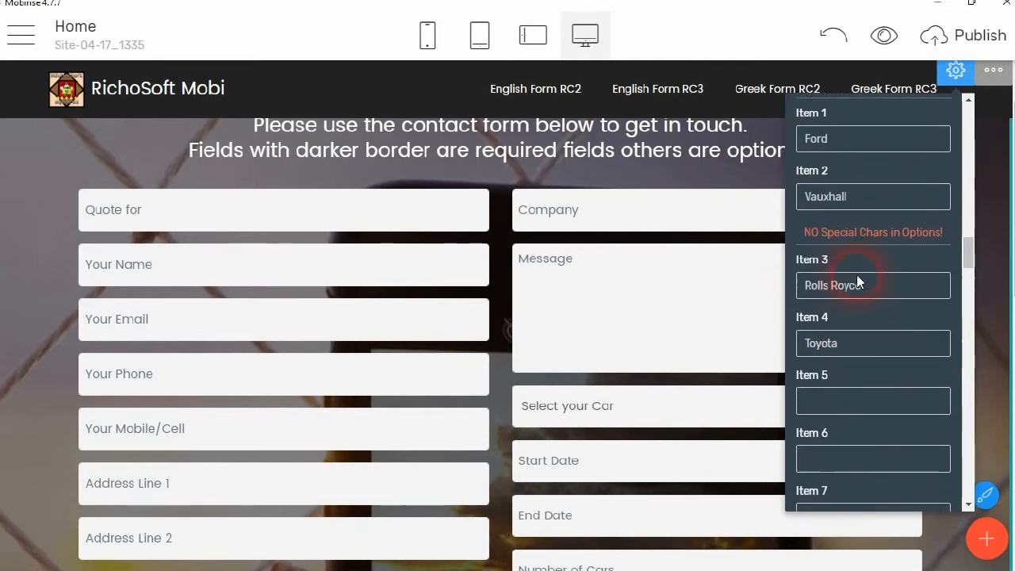
scroll(850, 205, up, 1)
click(857, 308)
scroll(872, 376, down, 1)
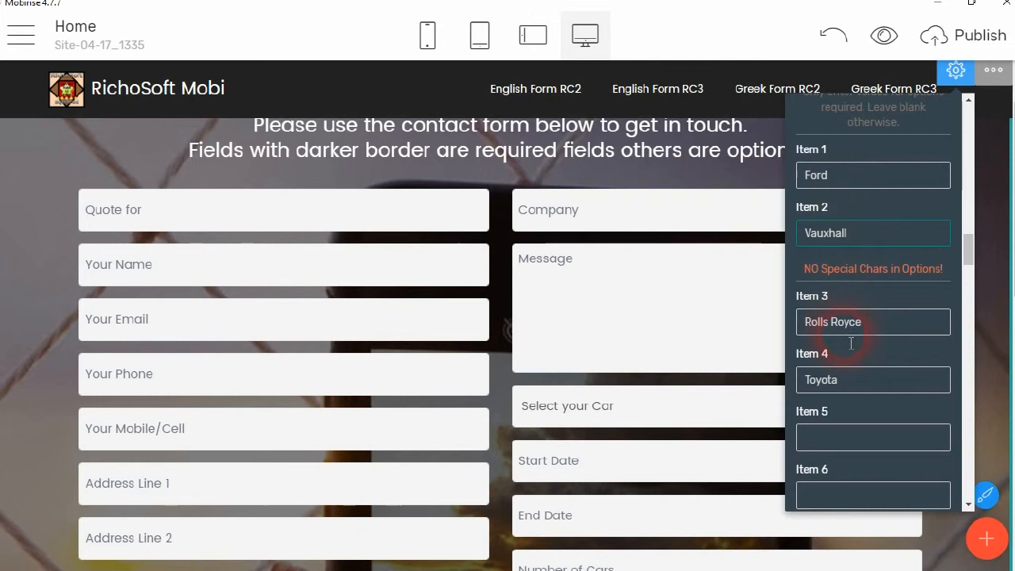
click(847, 436)
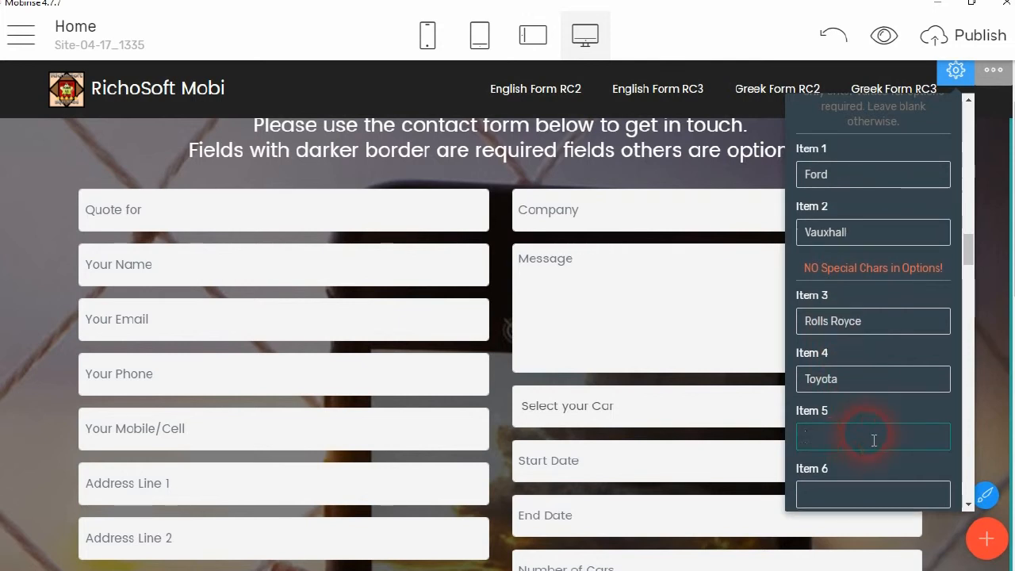
scroll(872, 437, down, 2)
scroll(867, 435, down, 7)
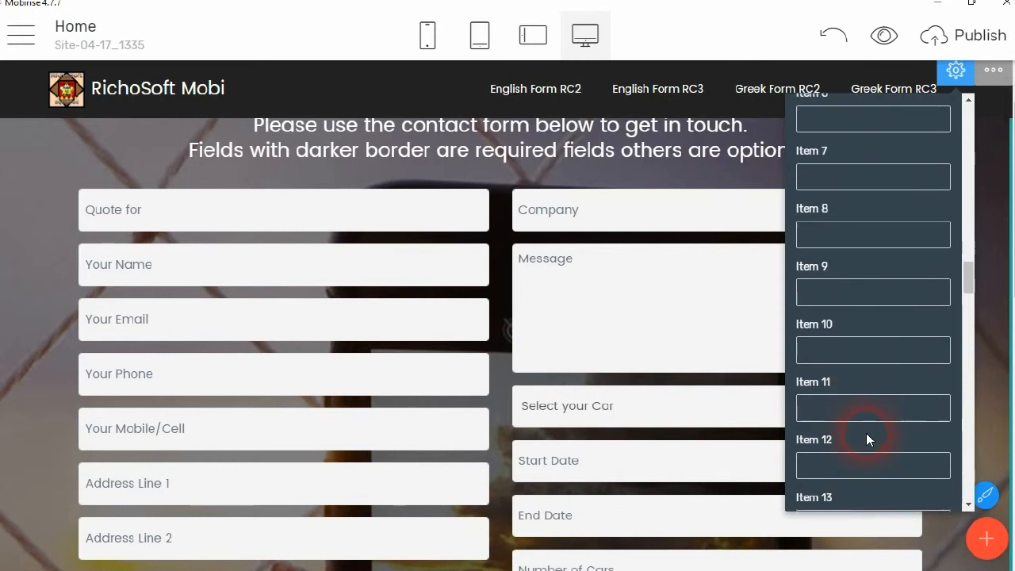
scroll(874, 440, down, 5)
scroll(867, 412, up, 2)
click(858, 329)
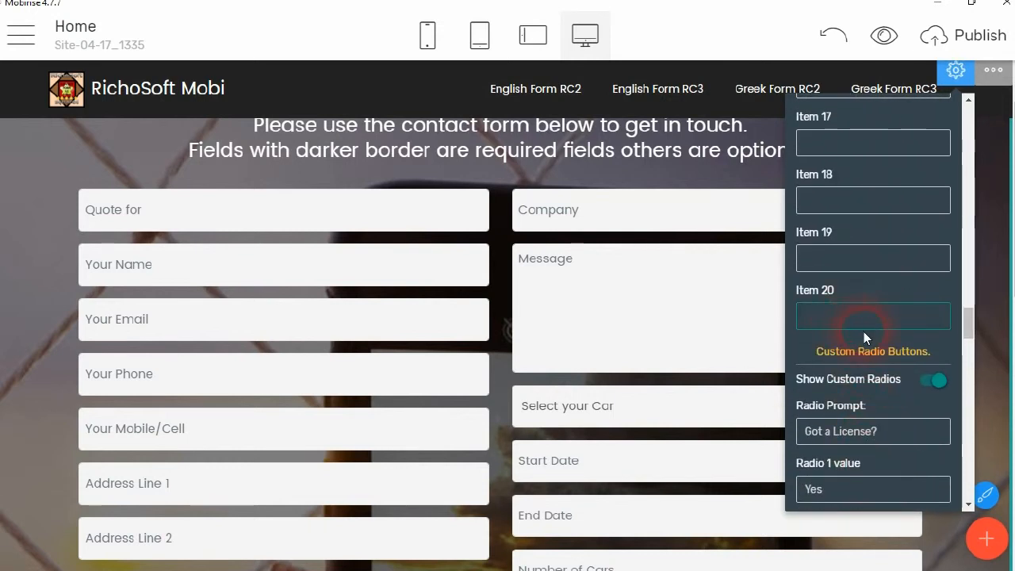
- Review the custom radio buttons' prompt and three values, comparing them with the "Got a License?" group on the form
scroll(864, 331, down, 3)
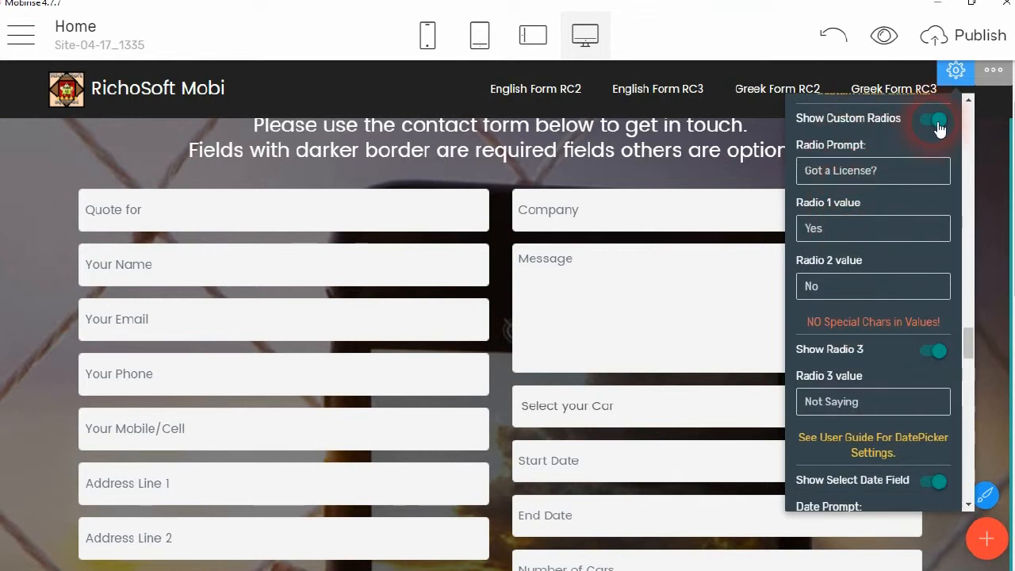
scroll(619, 365, down, 3)
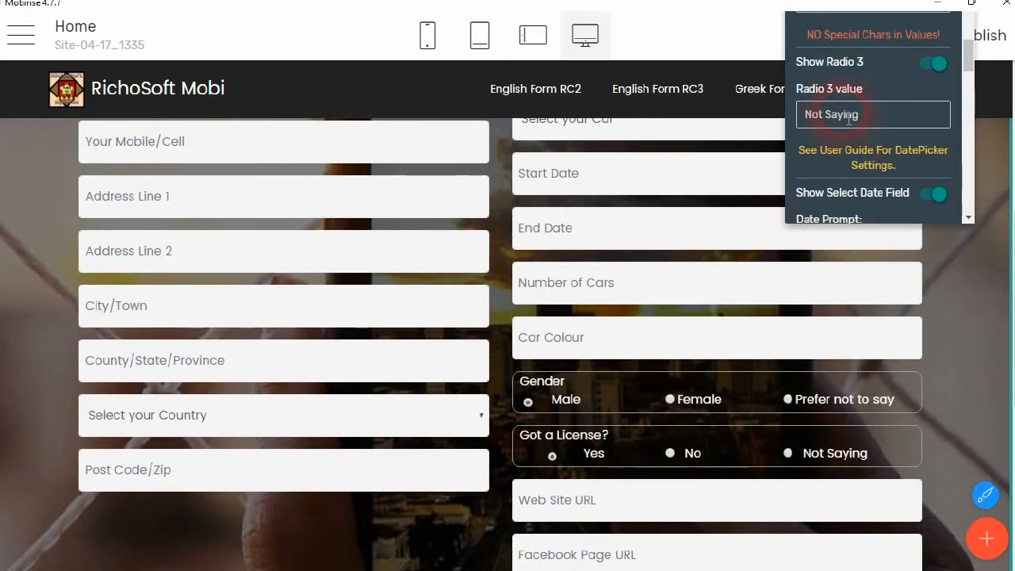
scroll(848, 119, up, 2)
scroll(848, 119, up, 4)
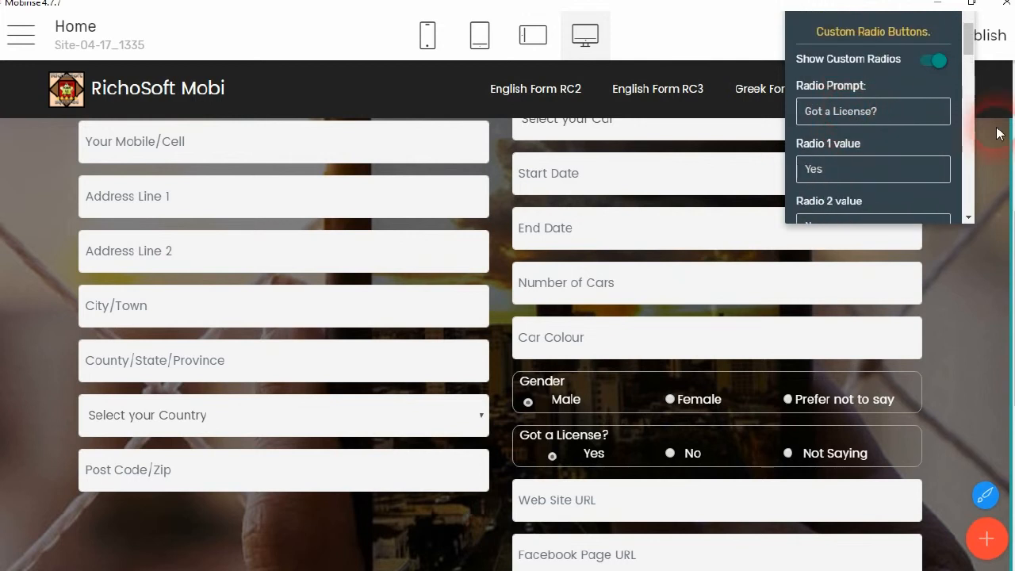
scroll(1008, 232, up, 3)
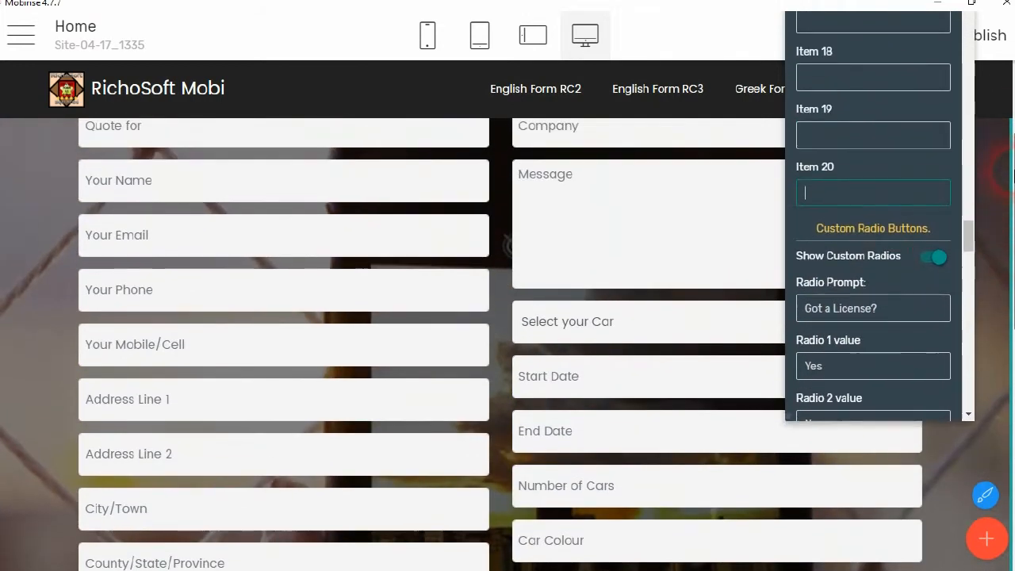
click(877, 317)
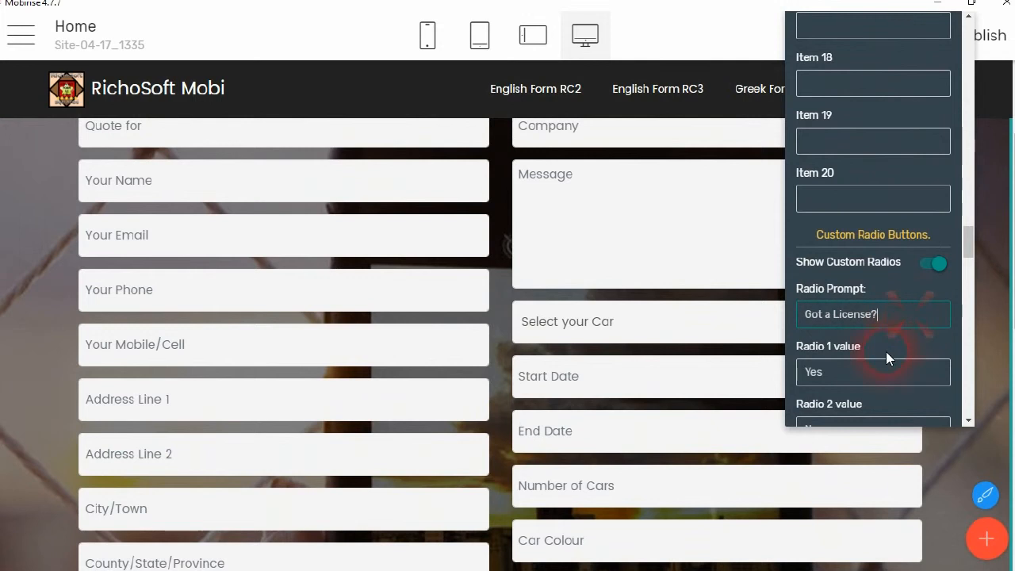
click(877, 372)
scroll(876, 388, down, 2)
click(854, 280)
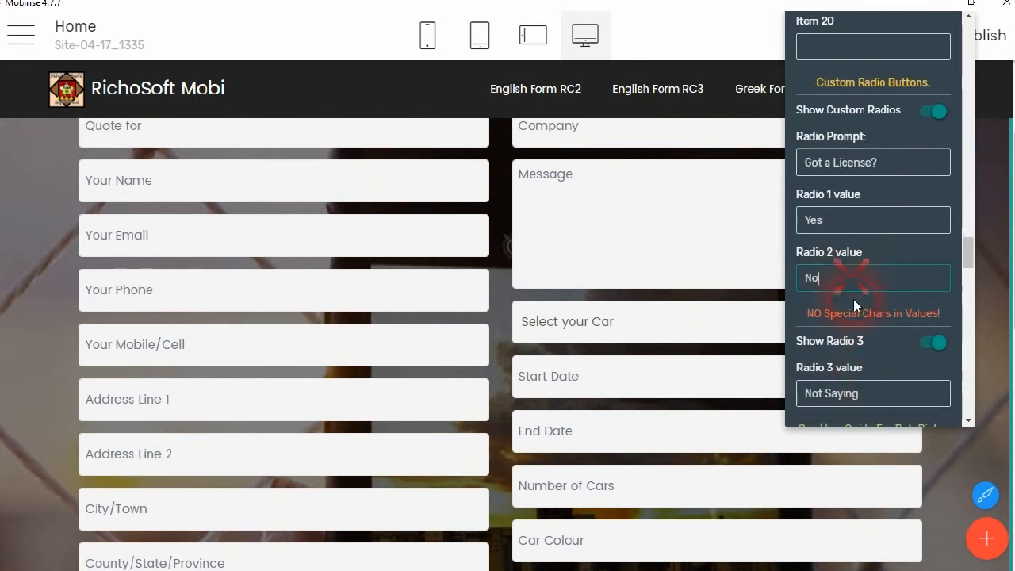
scroll(853, 299, down, 2)
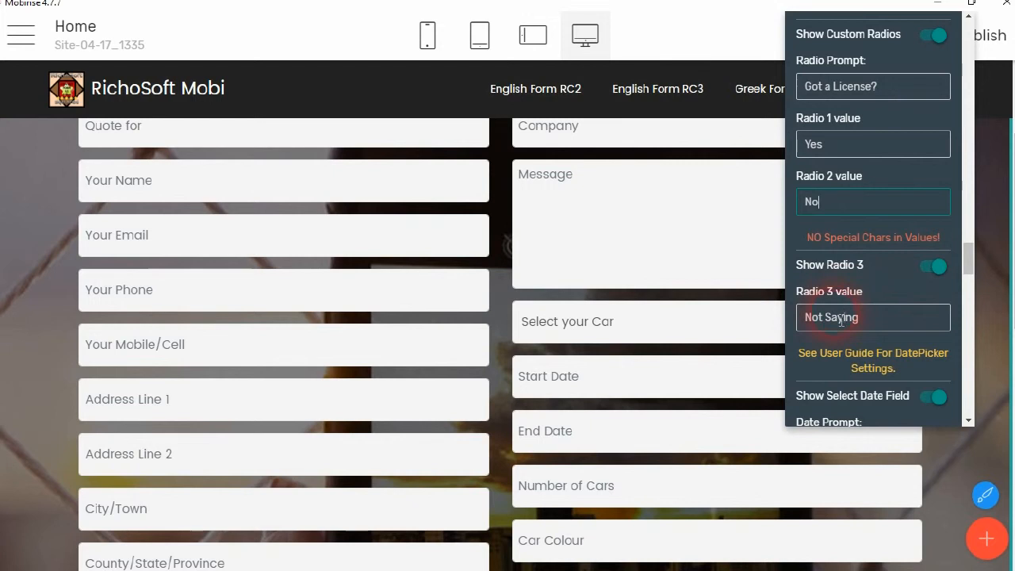
- Hide the first select date field on the form and show it again
scroll(911, 322, down, 4)
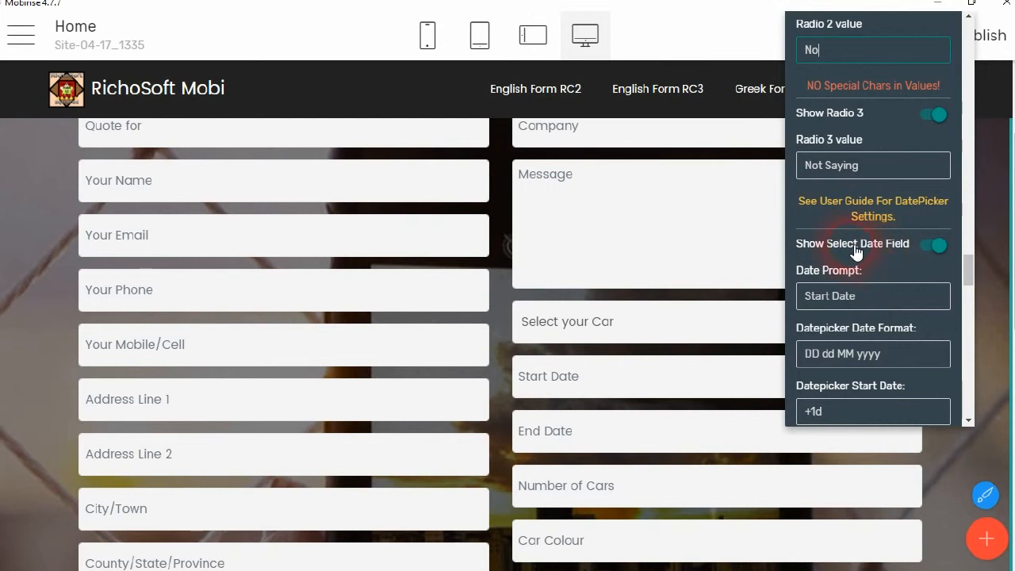
click(941, 248)
click(933, 247)
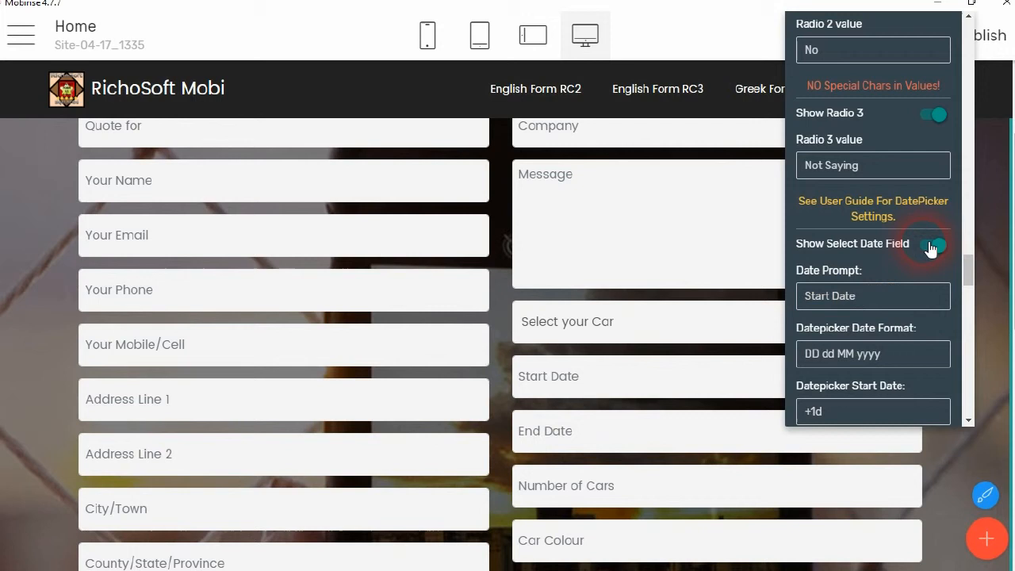
- Review the first date picker's prompt, date format, start date and end date settings
click(841, 301)
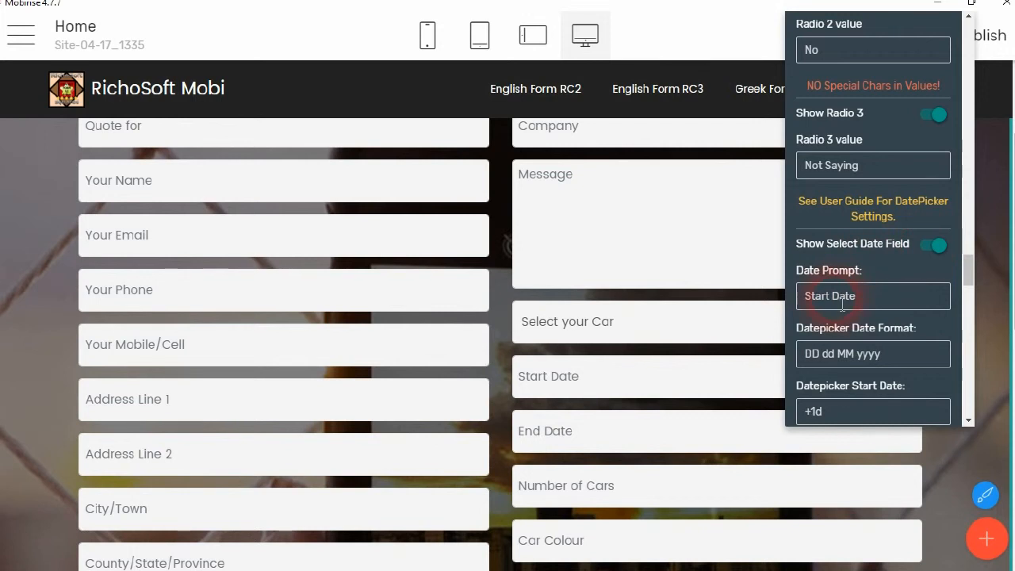
click(874, 300)
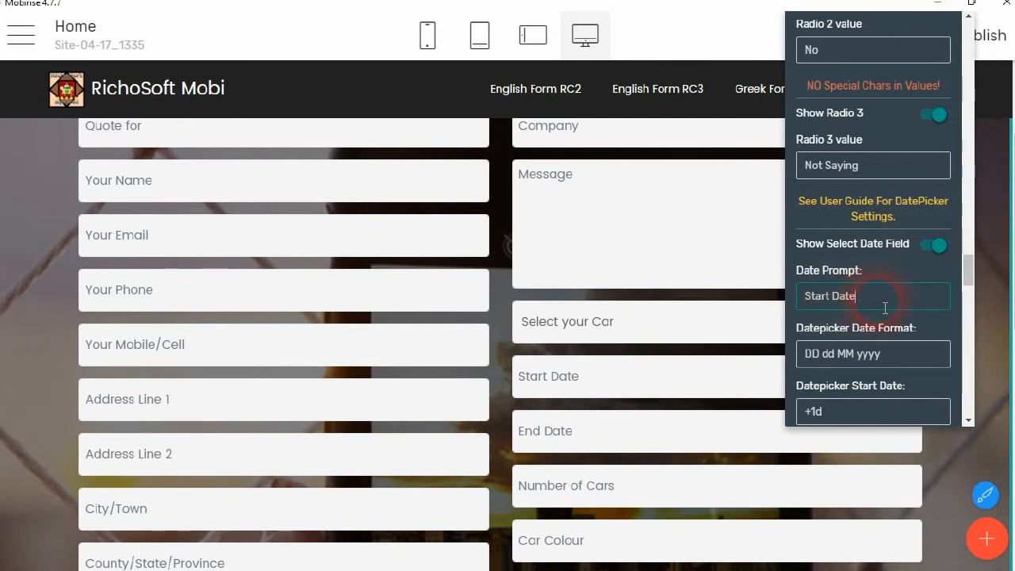
scroll(885, 309, down, 2)
click(884, 281)
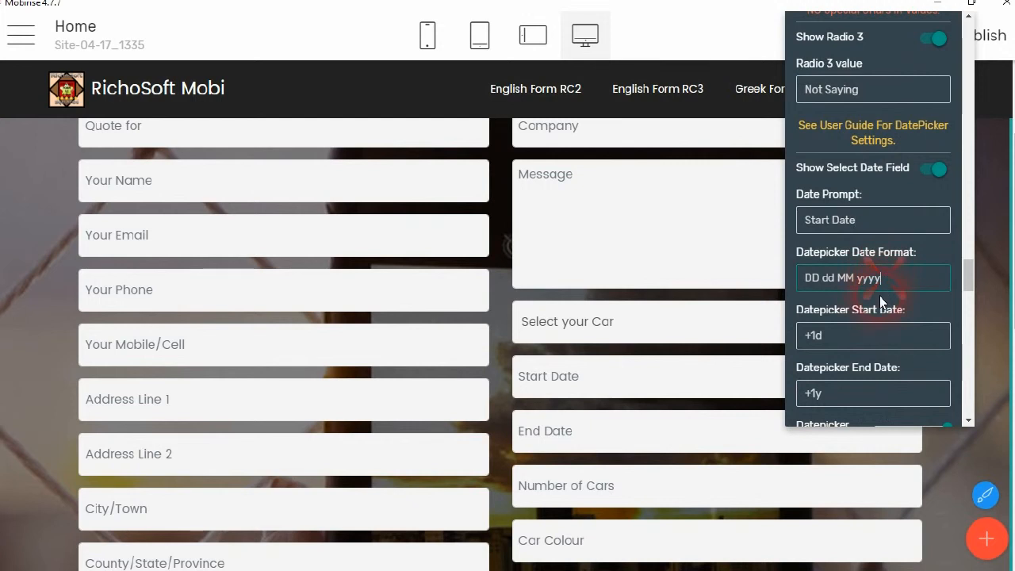
scroll(886, 316, down, 2)
click(872, 265)
click(868, 317)
scroll(868, 317, down, 4)
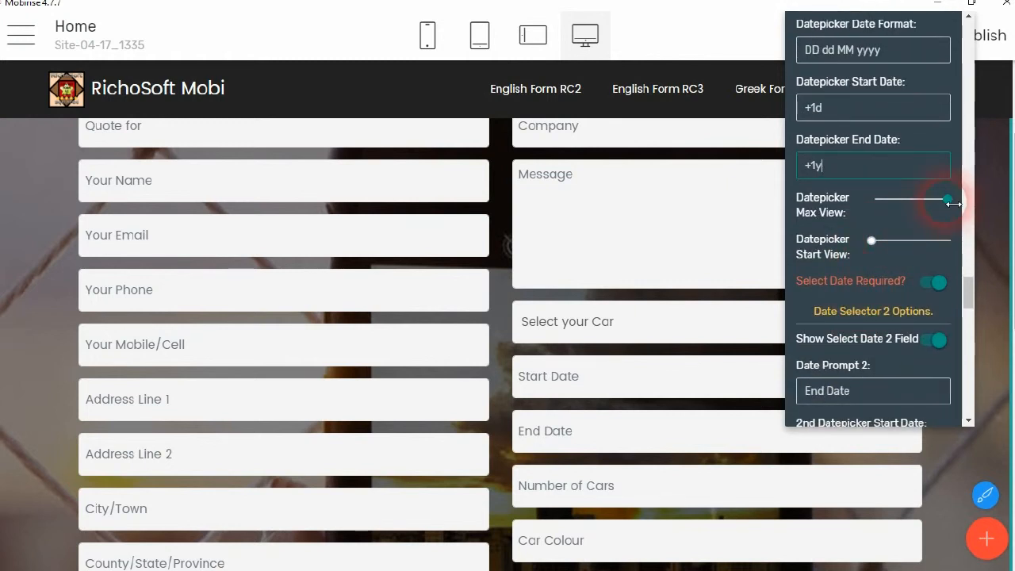
- Check the first date picker's max view and start view settings, keeping the maximum and minimum positions respectively
right_click(840, 215)
click(862, 195)
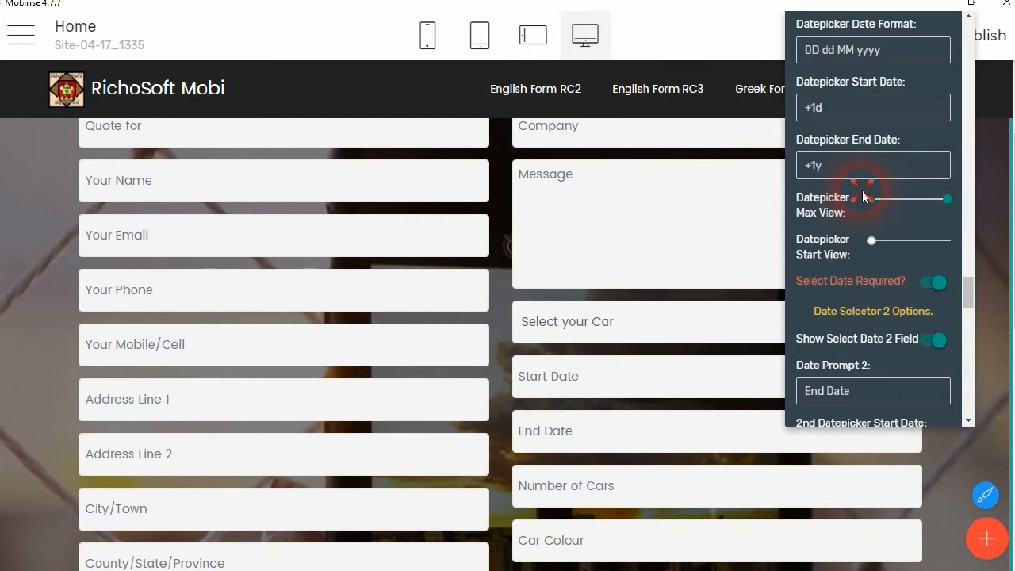
click(947, 199)
mouse_move(954, 203)
mouse_down()
mouse_move(894, 203)
mouse_move(957, 200)
mouse_up()
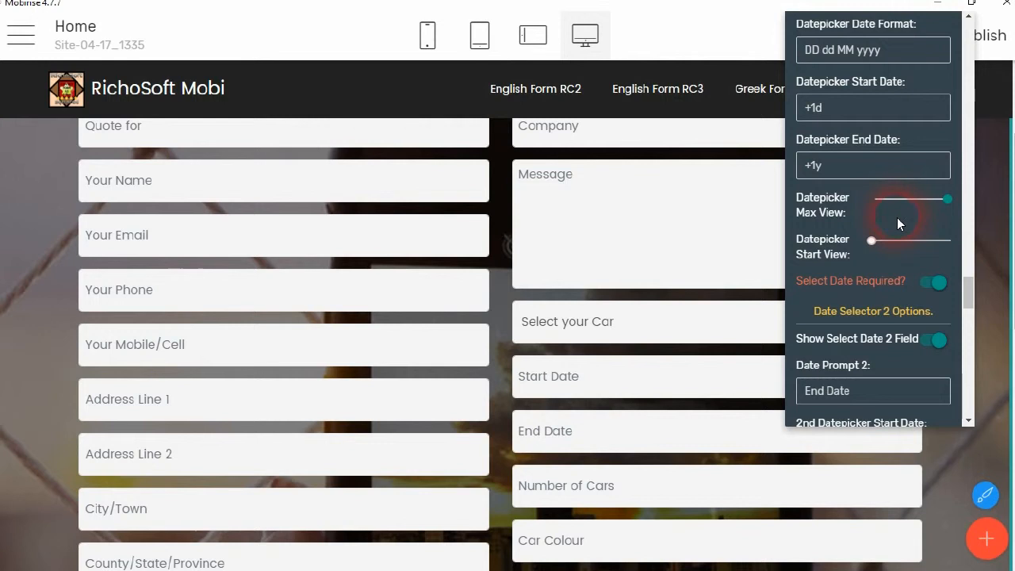
scroll(899, 222, down, 2)
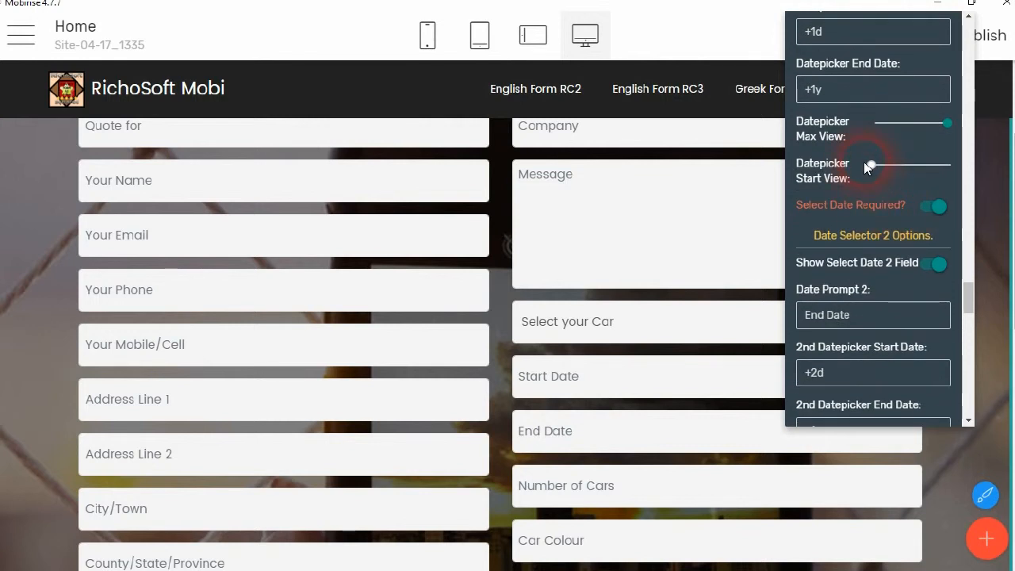
mouse_move(874, 167)
mouse_down()
mouse_move(928, 164)
mouse_move(851, 162)
mouse_move(873, 148)
mouse_up()
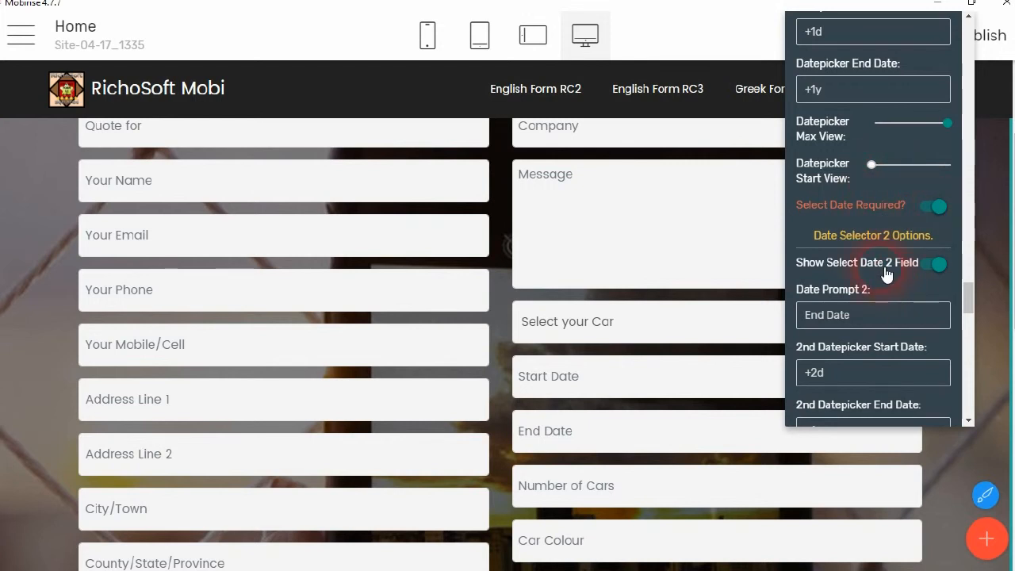
- Review the second date selector's prompt, start date, end date and required settings
scroll(880, 237, down, 2)
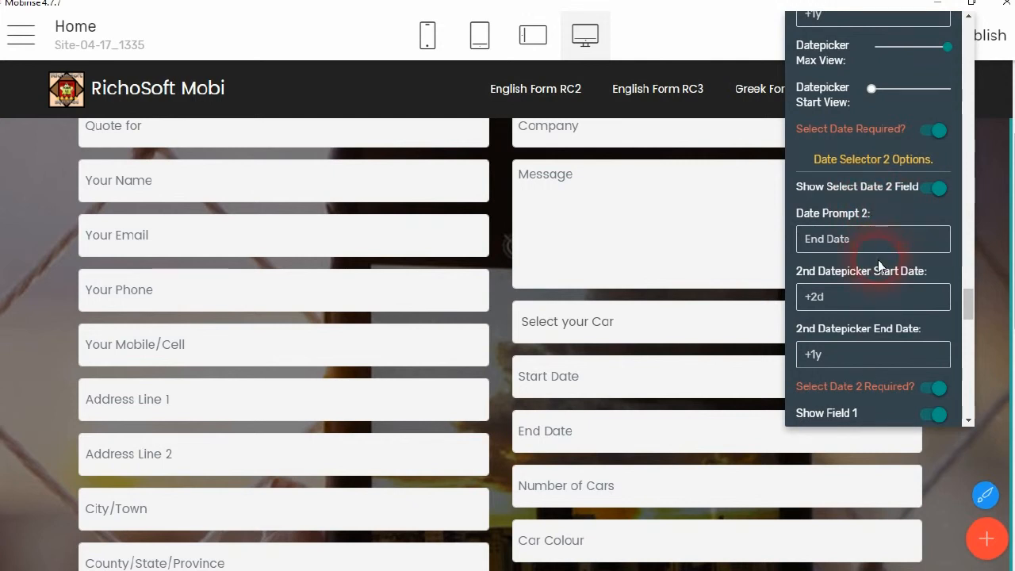
click(878, 246)
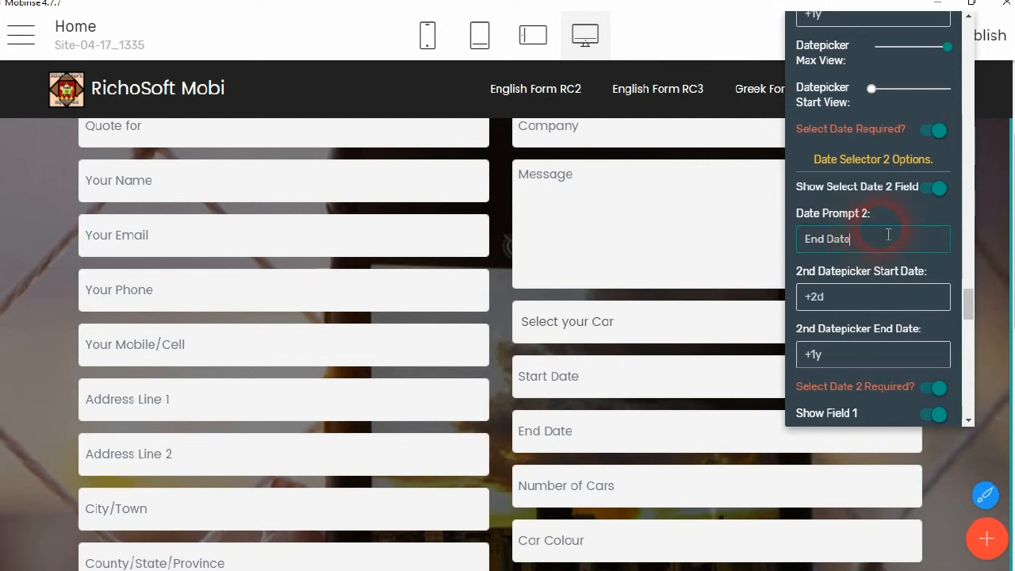
scroll(887, 234, down, 5)
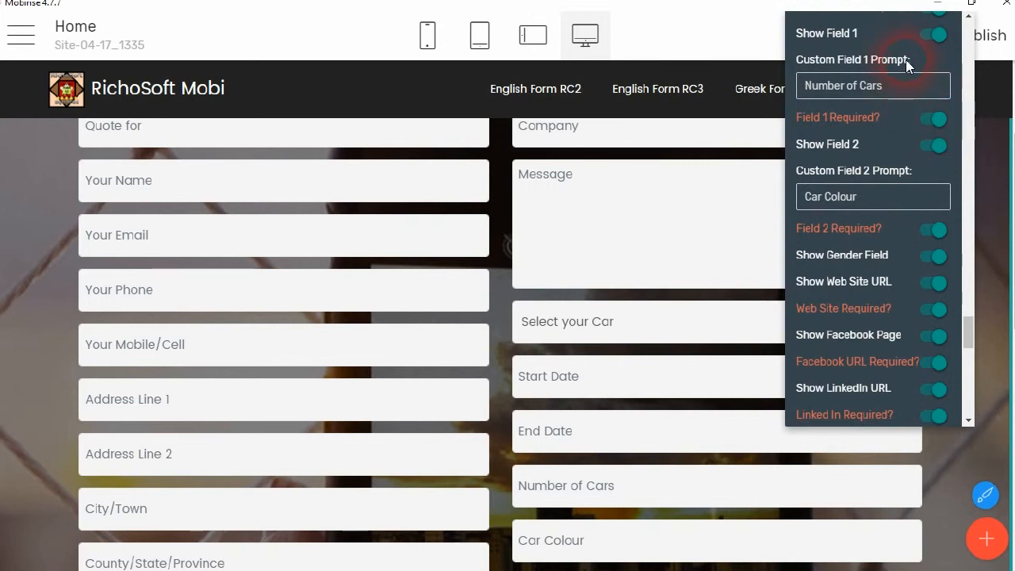
- Review the prompts and required settings of custom fields 1 and 2
scroll(937, 46, up, 2)
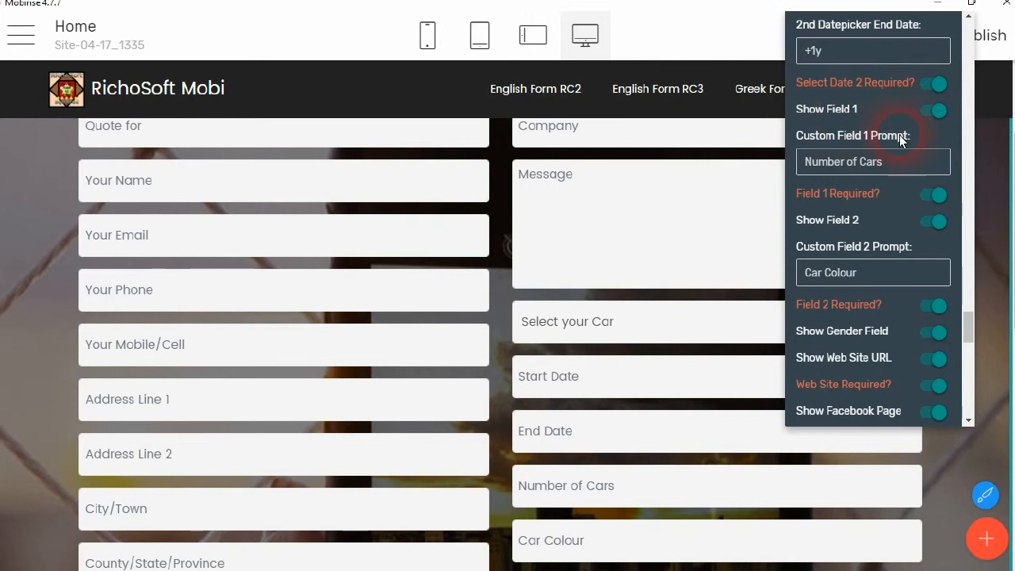
drag(907, 163, 798, 164)
click(908, 166)
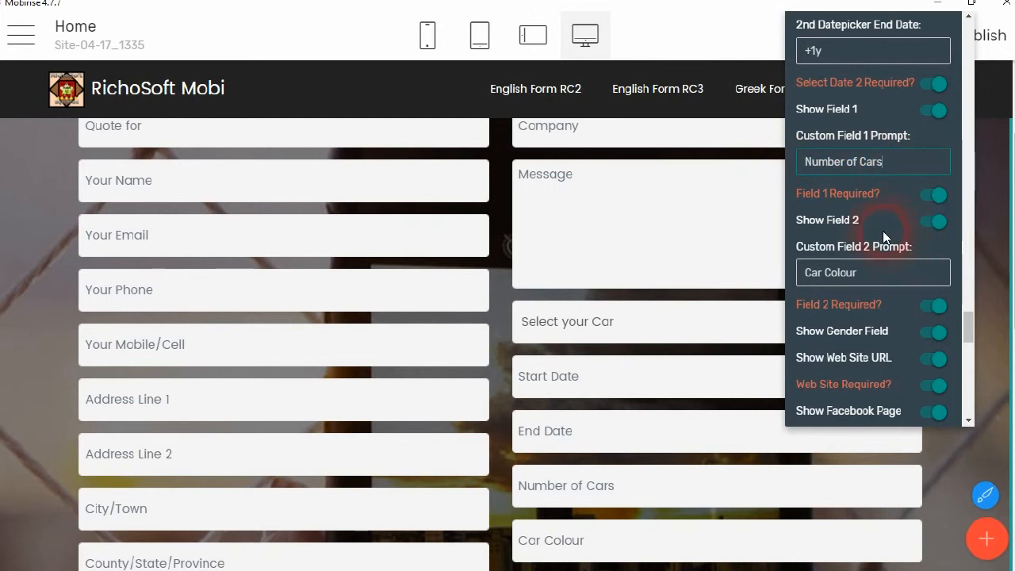
scroll(885, 236, down, 2)
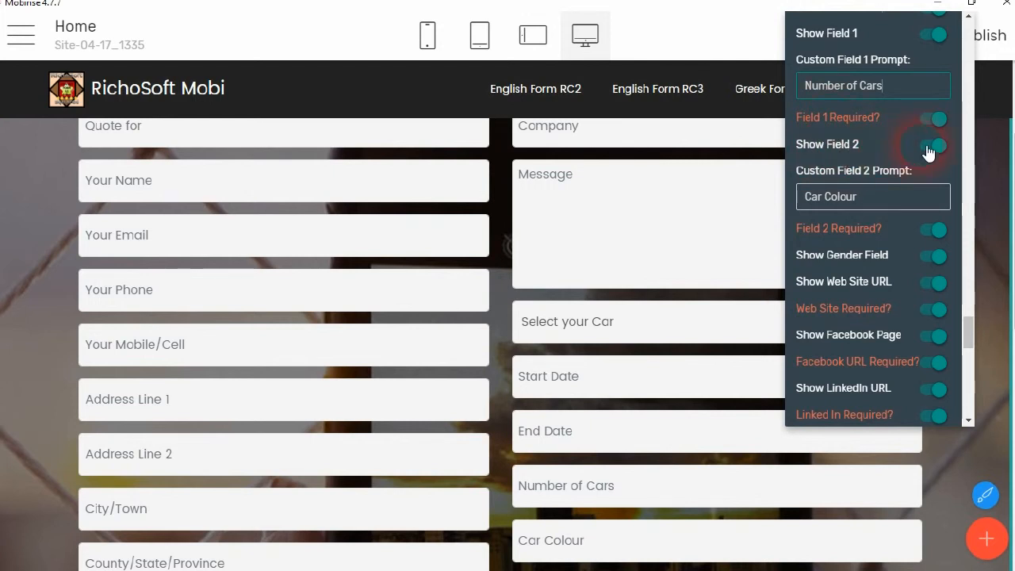
click(864, 203)
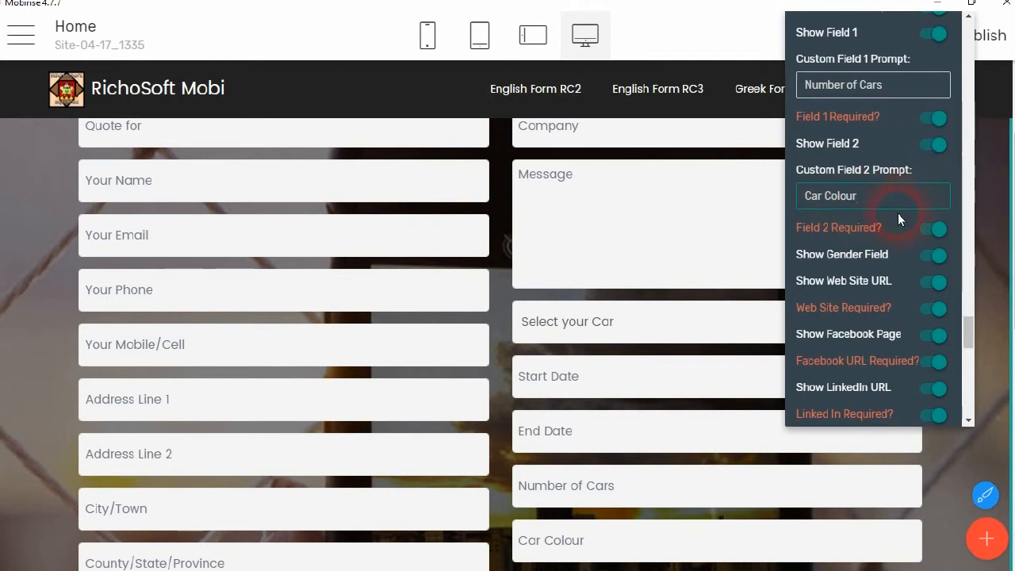
- Hide the Gender field on the form and show it again
scroll(897, 206, down, 2)
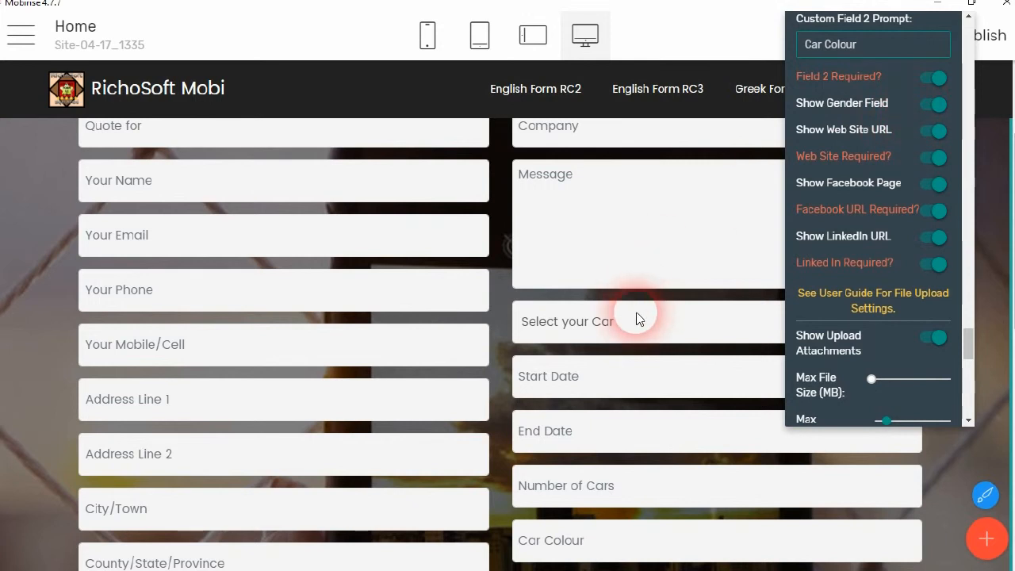
click(1012, 204)
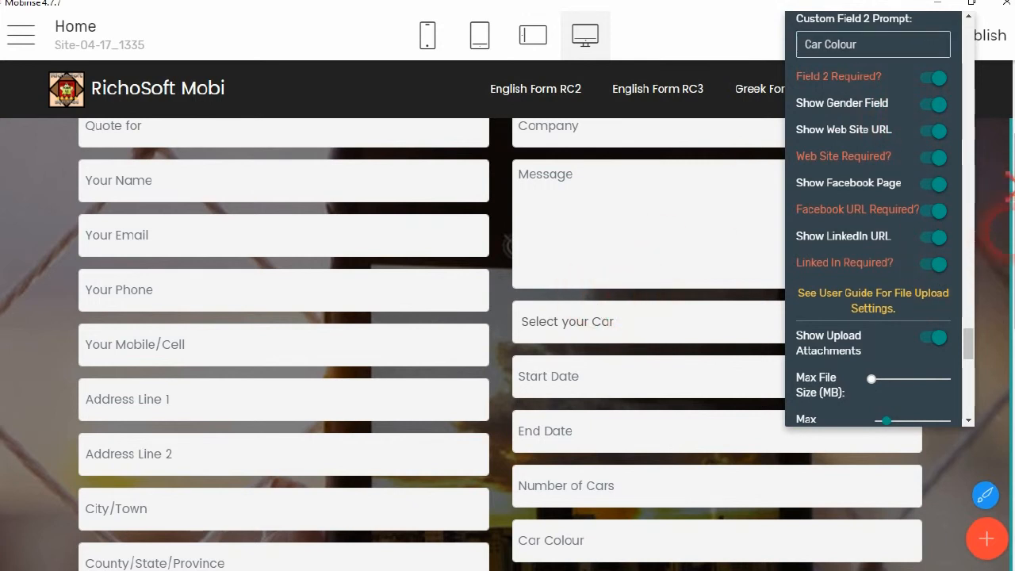
drag(1012, 208, 1013, 250)
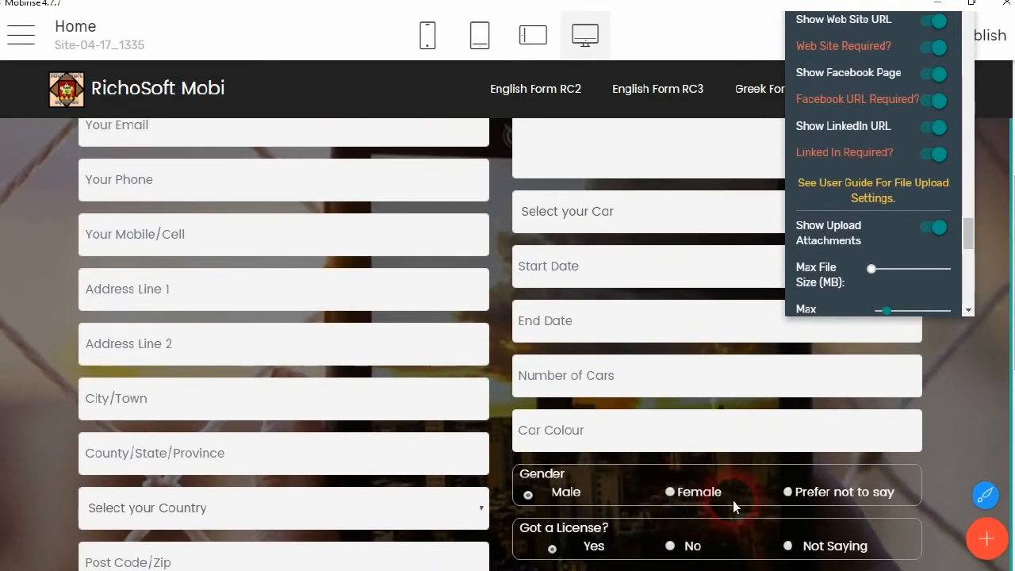
scroll(926, 197, up, 4)
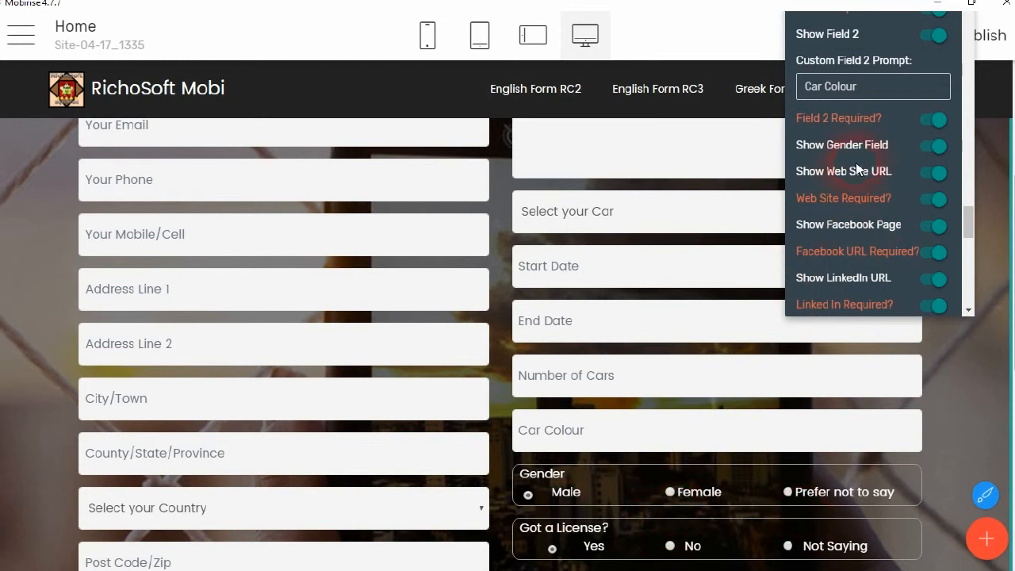
click(933, 147)
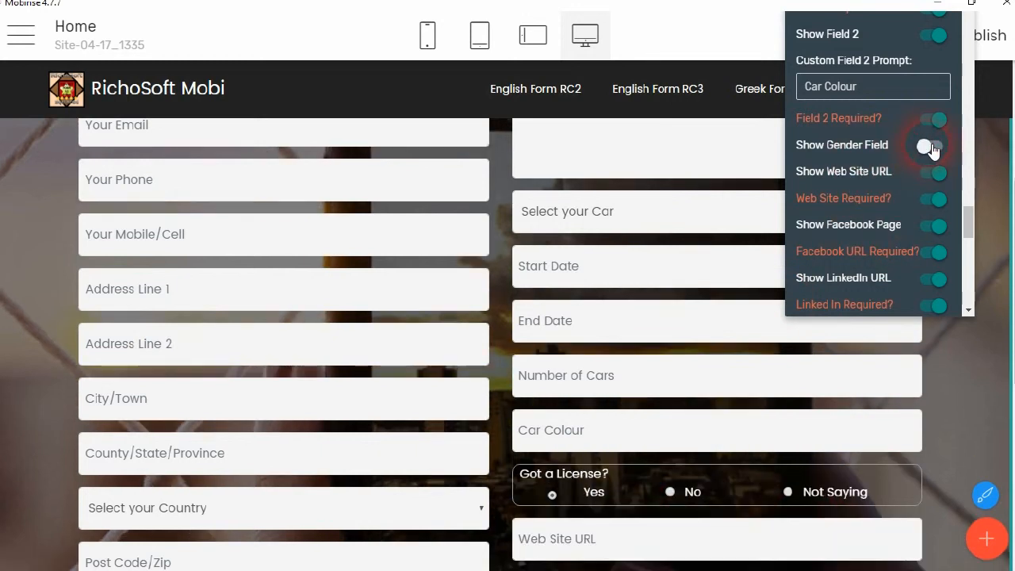
click(933, 147)
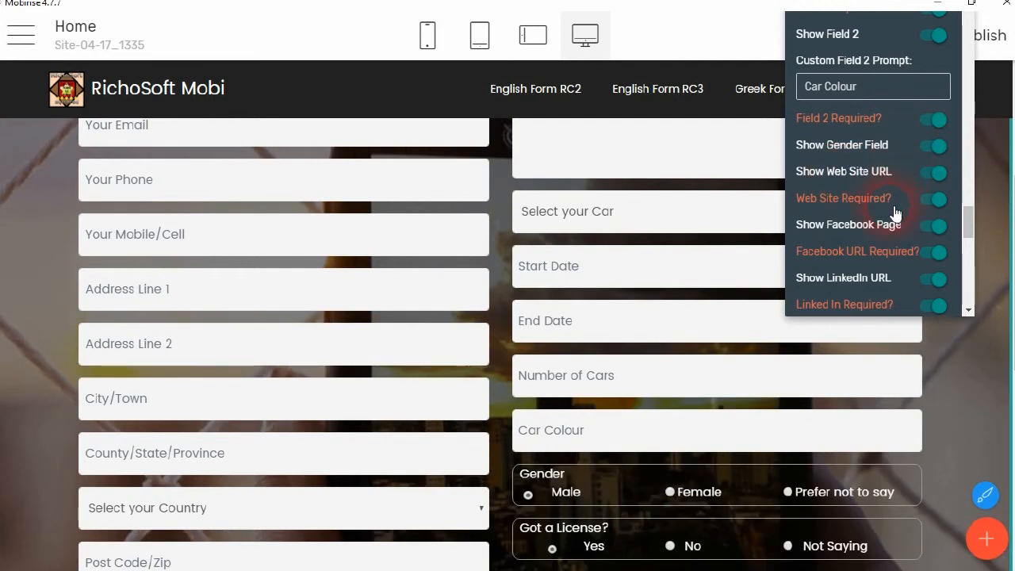
- Hide the form's upload attachments option and show it again
scroll(872, 230, down, 1)
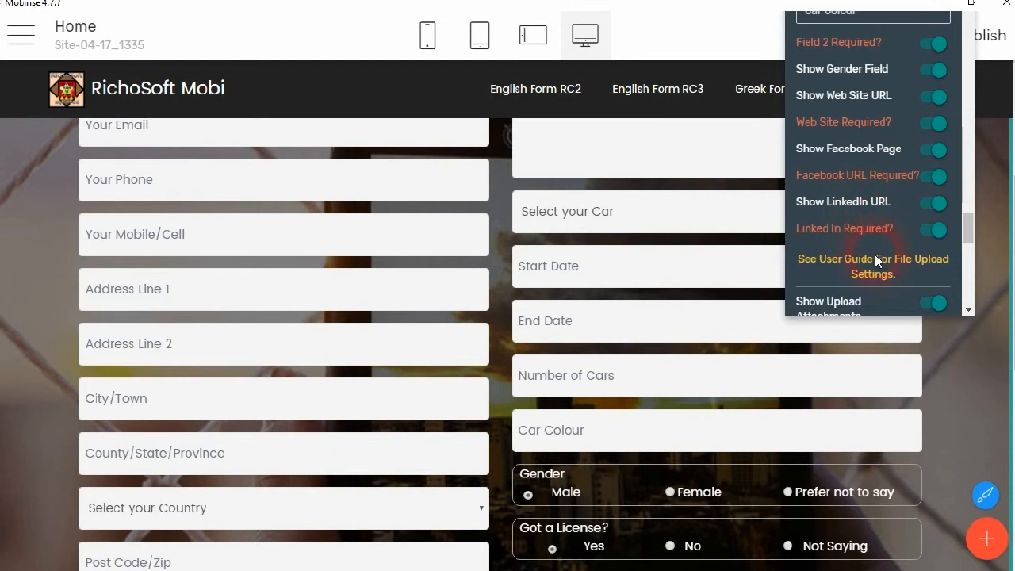
scroll(879, 261, down, 1)
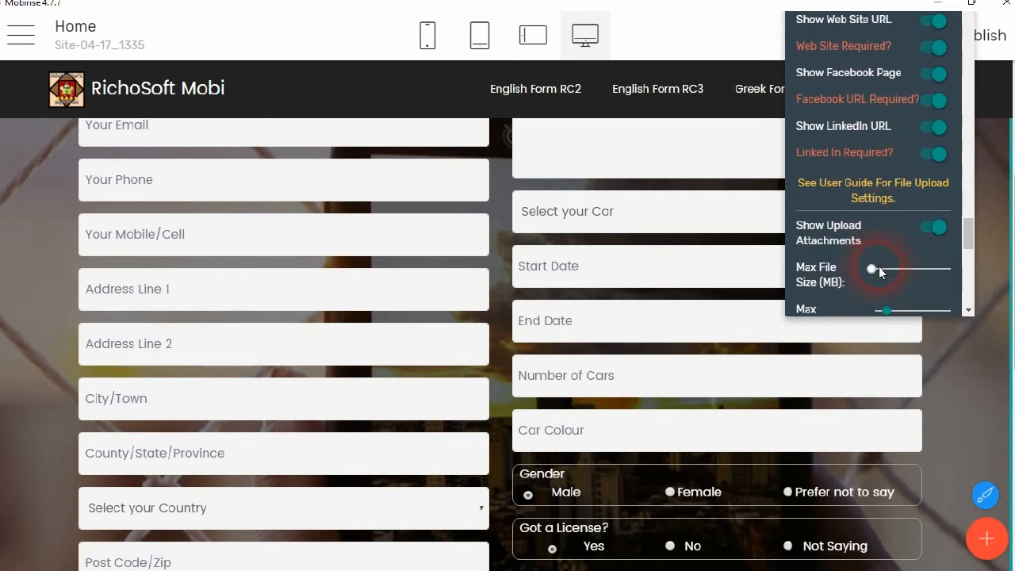
scroll(867, 236, down, 1)
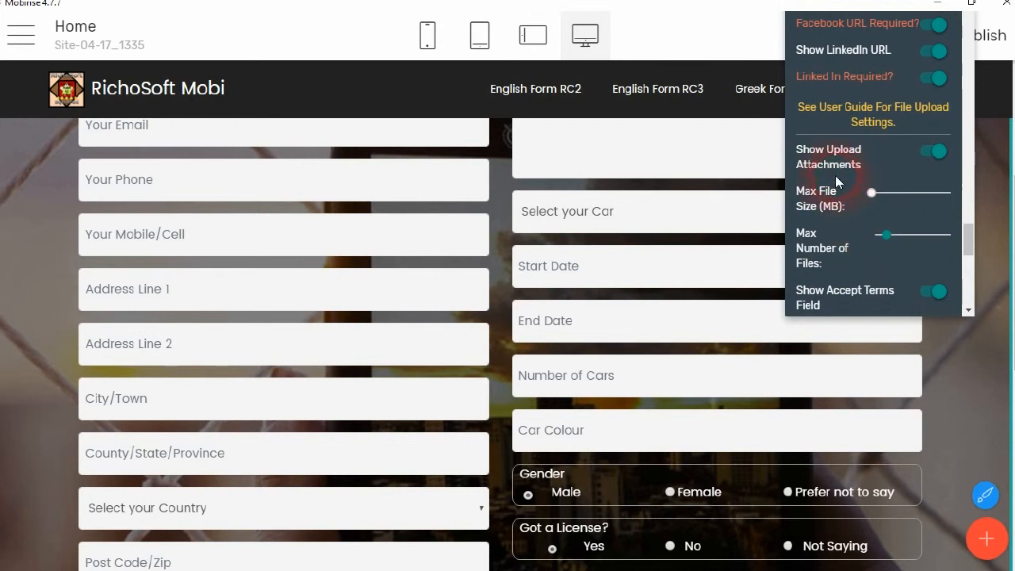
click(934, 161)
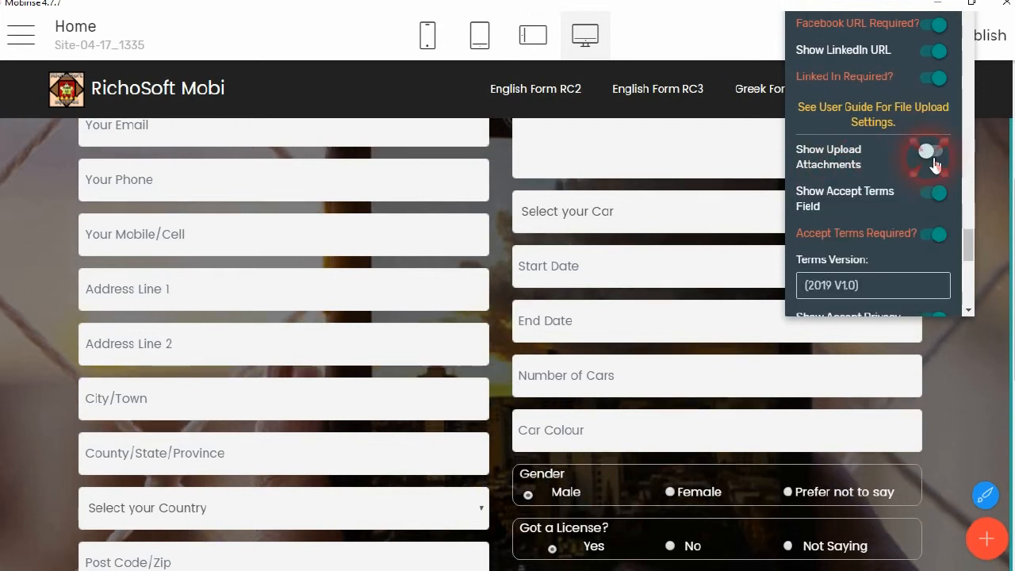
click(933, 159)
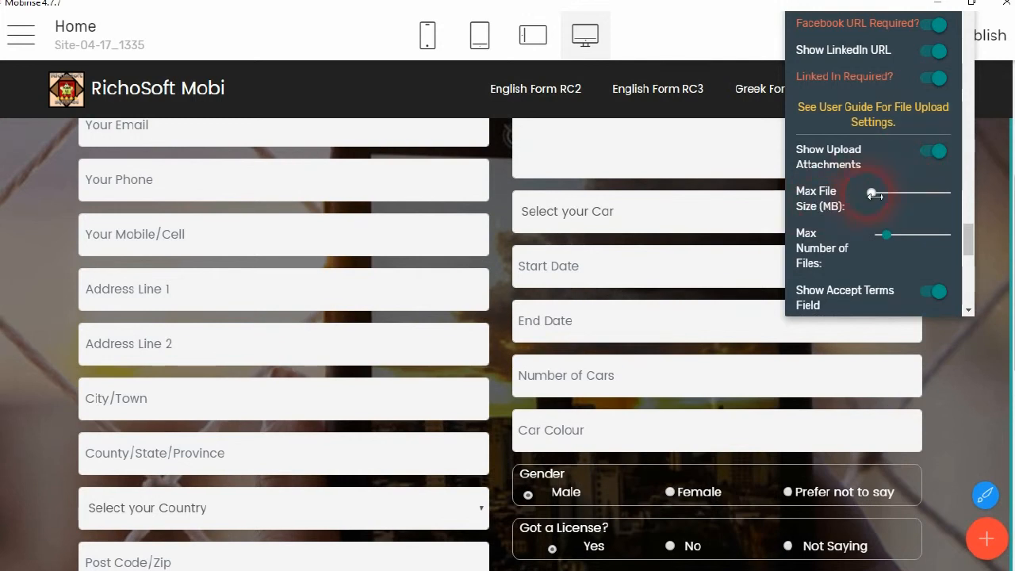
- Check the maximum file size and maximum number of files settings for upload attachments
mouse_move(871, 194)
mouse_down()
mouse_move(957, 196)
mouse_move(862, 188)
mouse_up()
click(879, 198)
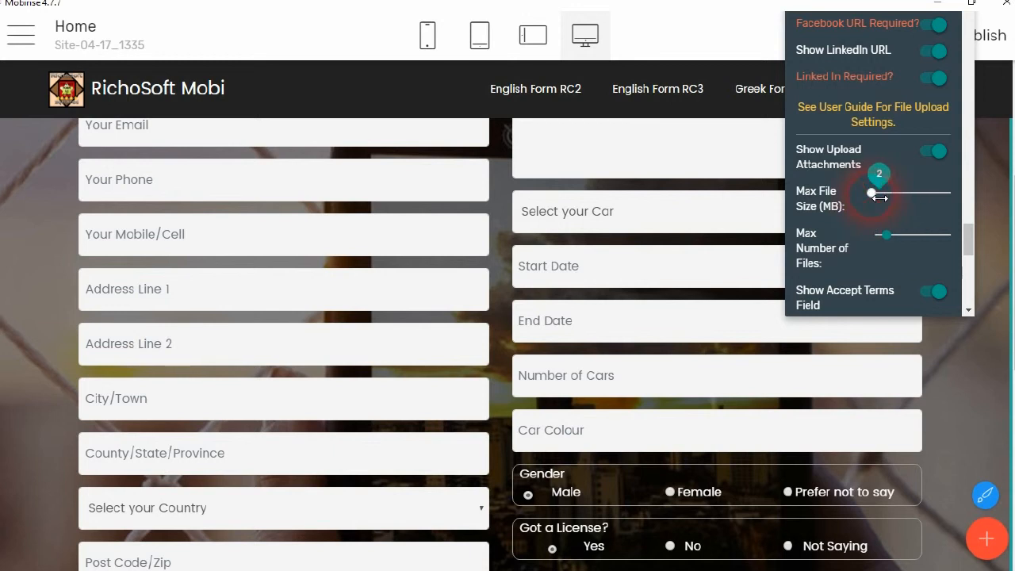
drag(879, 198, 856, 196)
scroll(845, 223, down, 1)
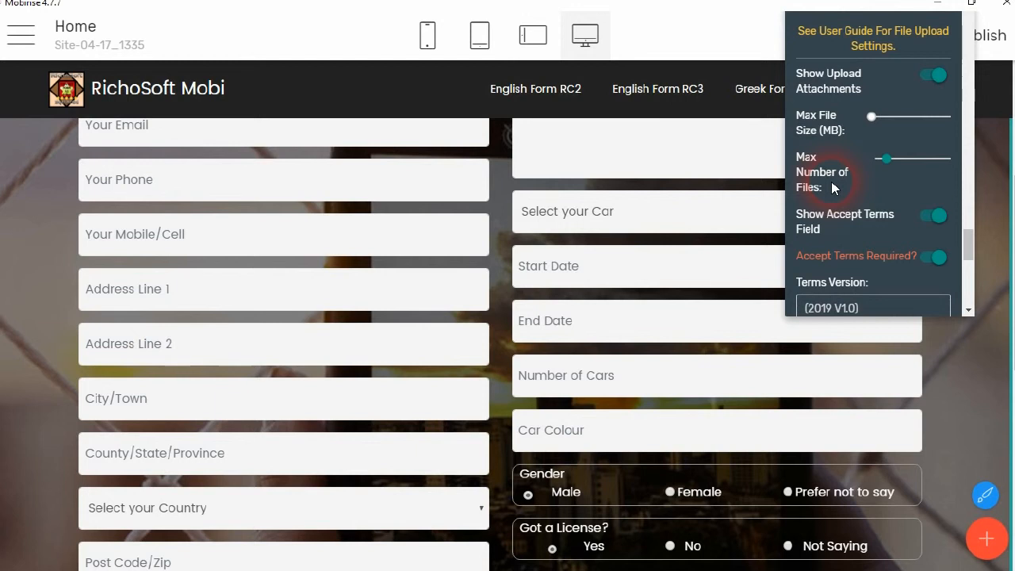
click(899, 159)
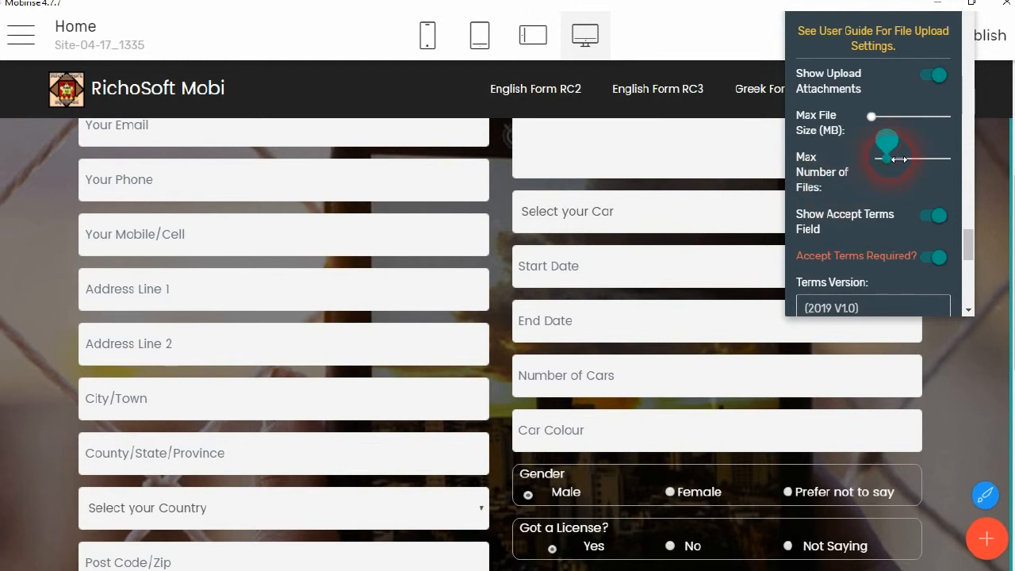
mouse_move(908, 164)
mouse_down()
mouse_move(953, 155)
mouse_move(897, 163)
mouse_up()
- Review the Accept Terms field's visibility, required and version settings
scroll(871, 186, down, 2)
click(922, 143)
click(870, 185)
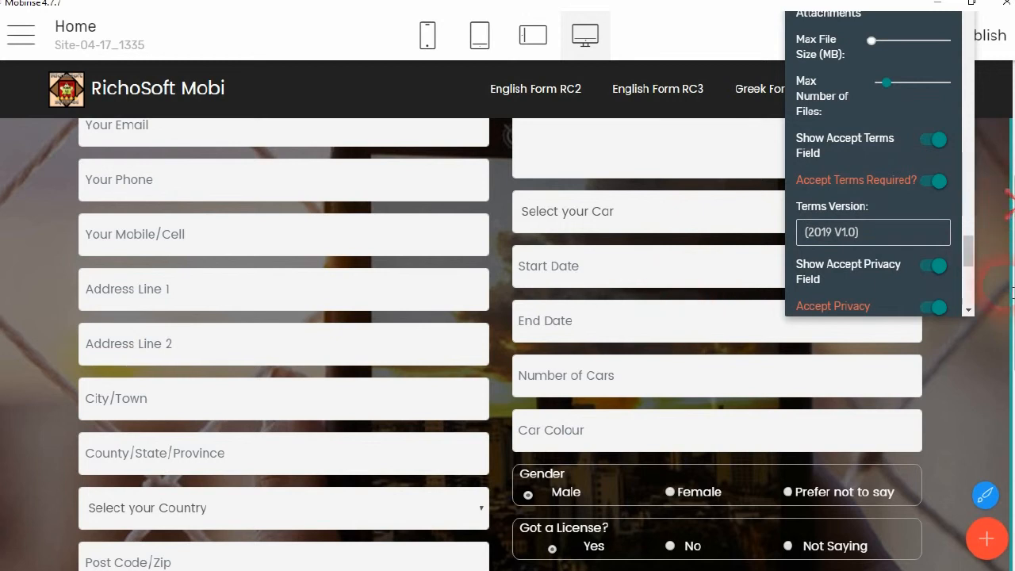
- Bring the end of the form into view and close the block settings to examine the upload note and the terms and privacy checkboxes
scroll(1012, 254, down, 3)
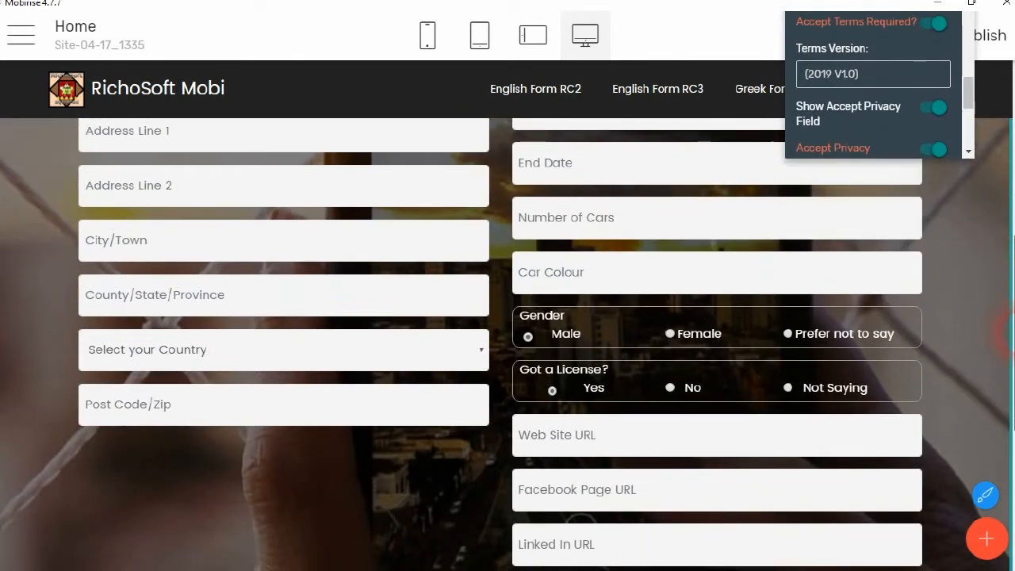
scroll(1012, 285, down, 2)
scroll(800, 484, up, 3)
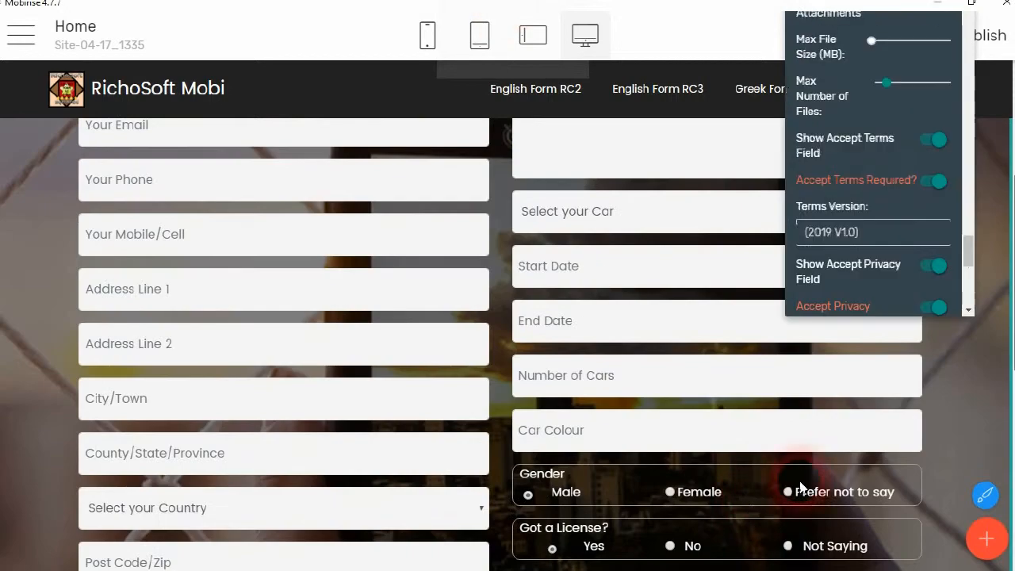
scroll(993, 342, down, 3)
scroll(993, 343, down, 4)
scroll(971, 474, up, 6)
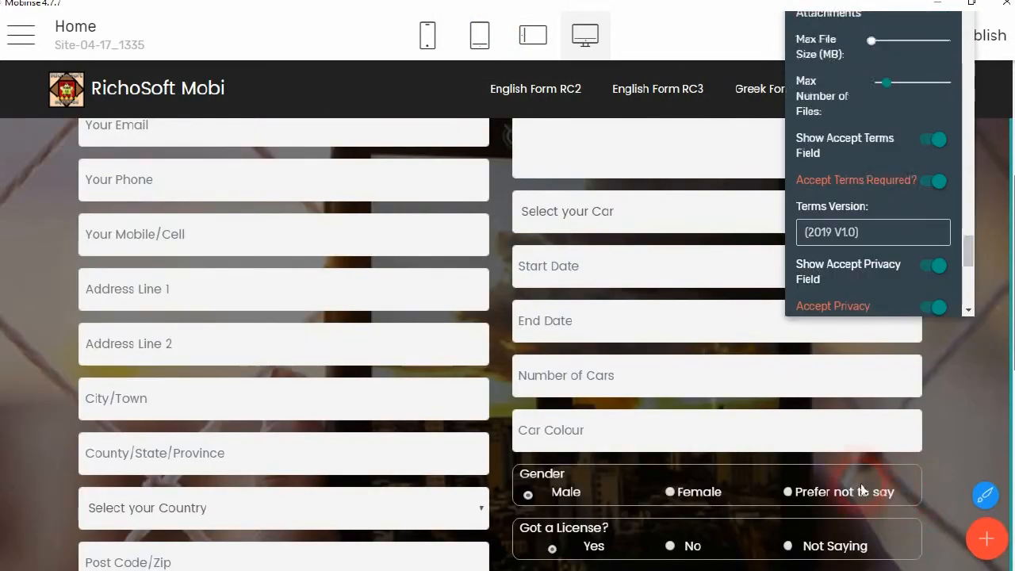
scroll(904, 479, down, 5)
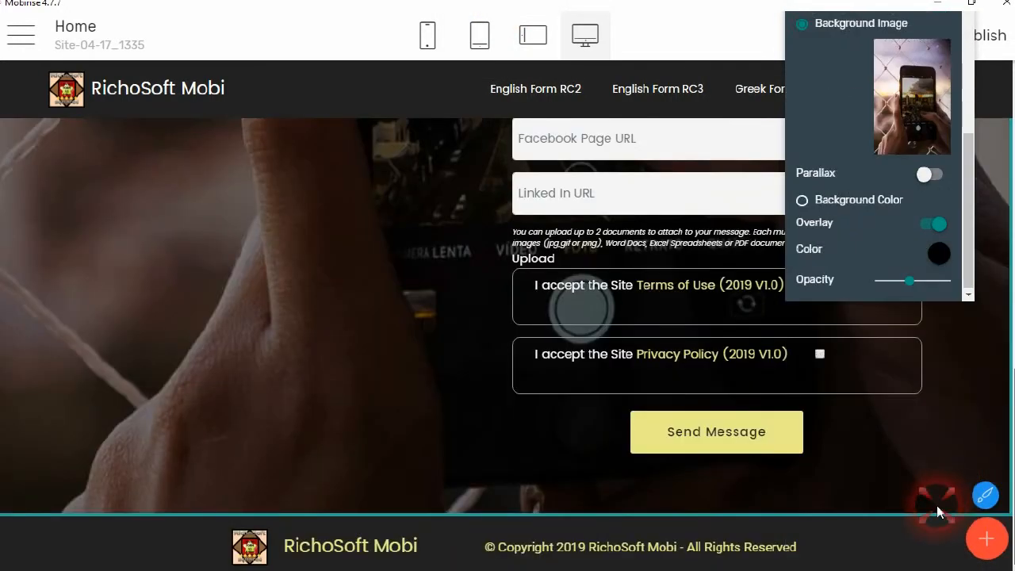
click(936, 505)
click(683, 312)
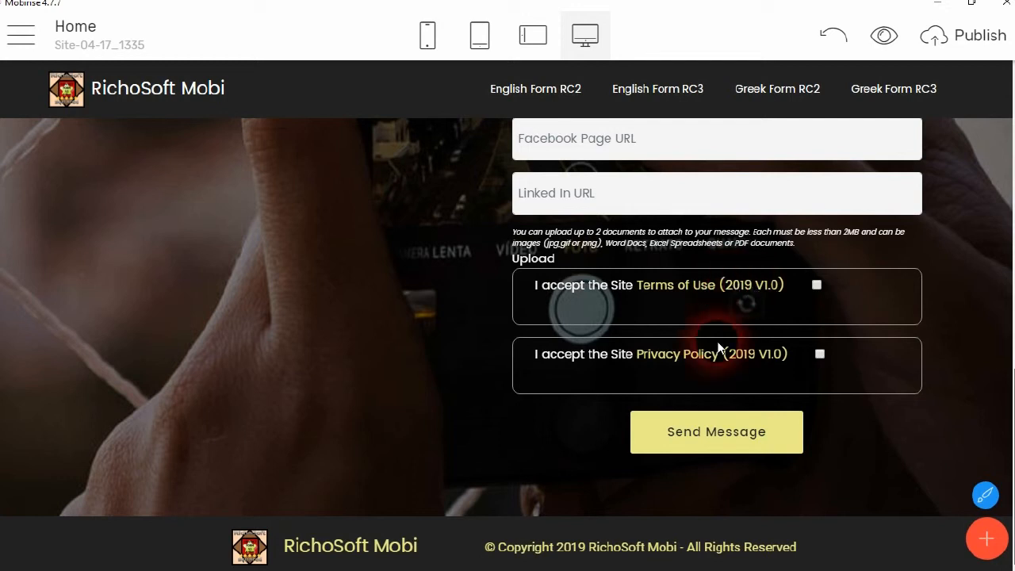
- Reopen the contact form block's settings and review the terms and privacy required states and version texts
drag(1013, 413, 851, 152)
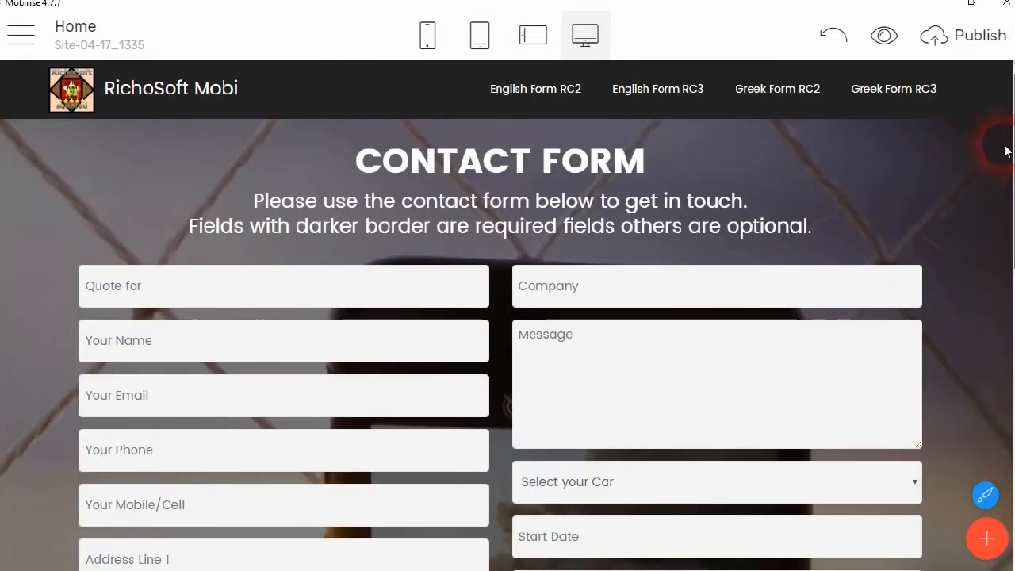
click(958, 145)
click(957, 145)
click(946, 151)
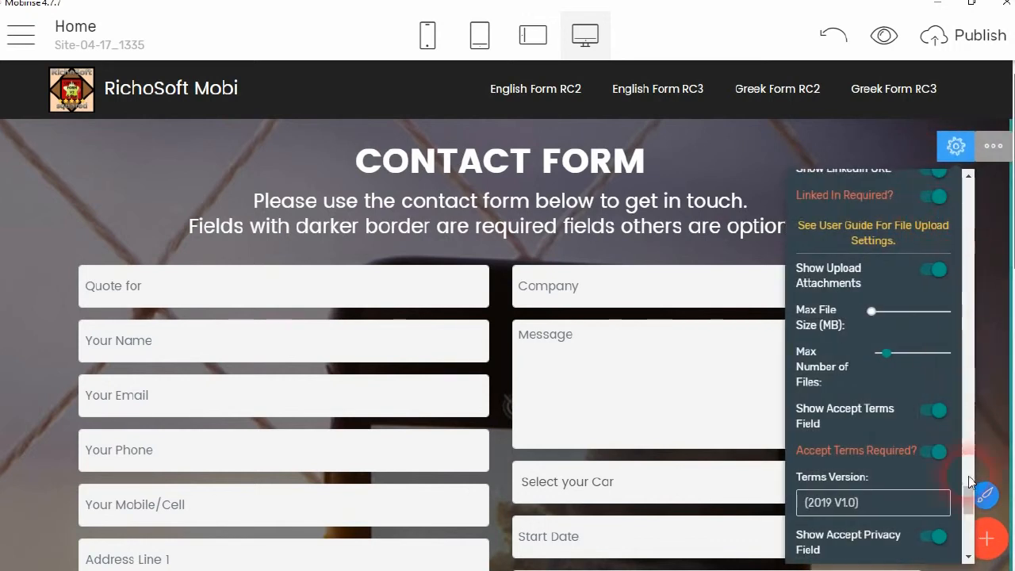
scroll(969, 503, down, 3)
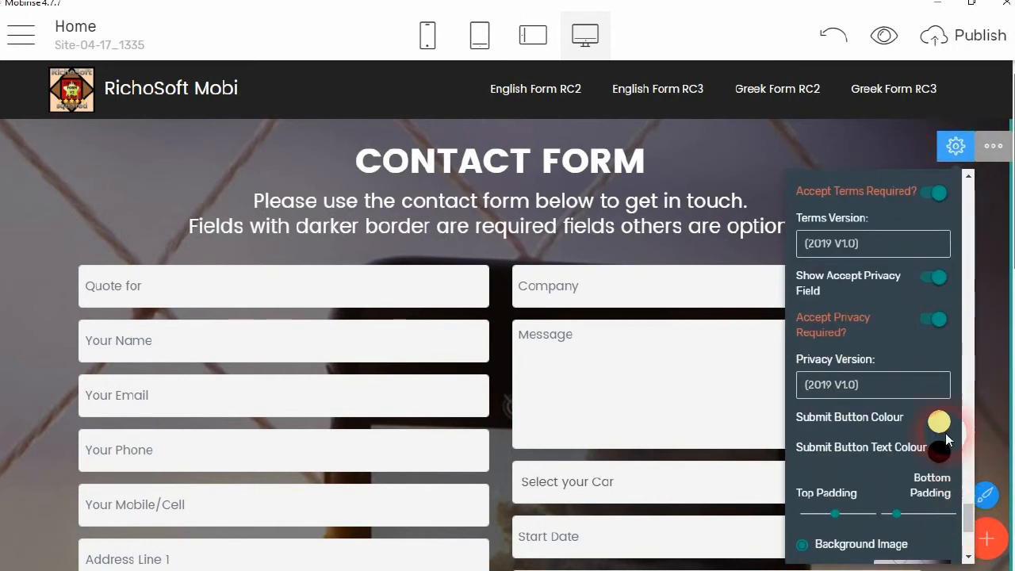
click(871, 371)
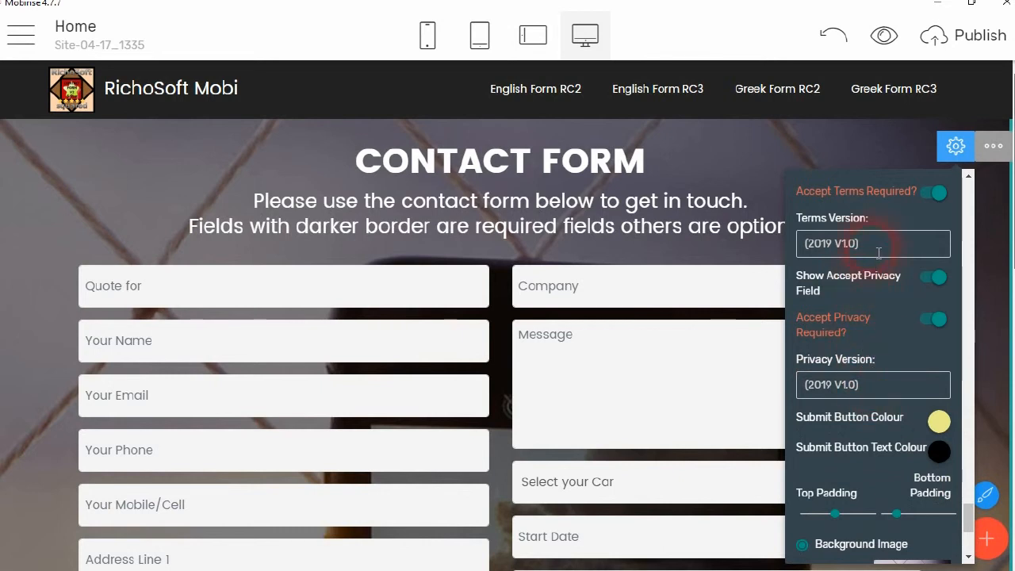
- Change the submit button colour in the contact form block's settings to coral red
scroll(883, 448, down, 3)
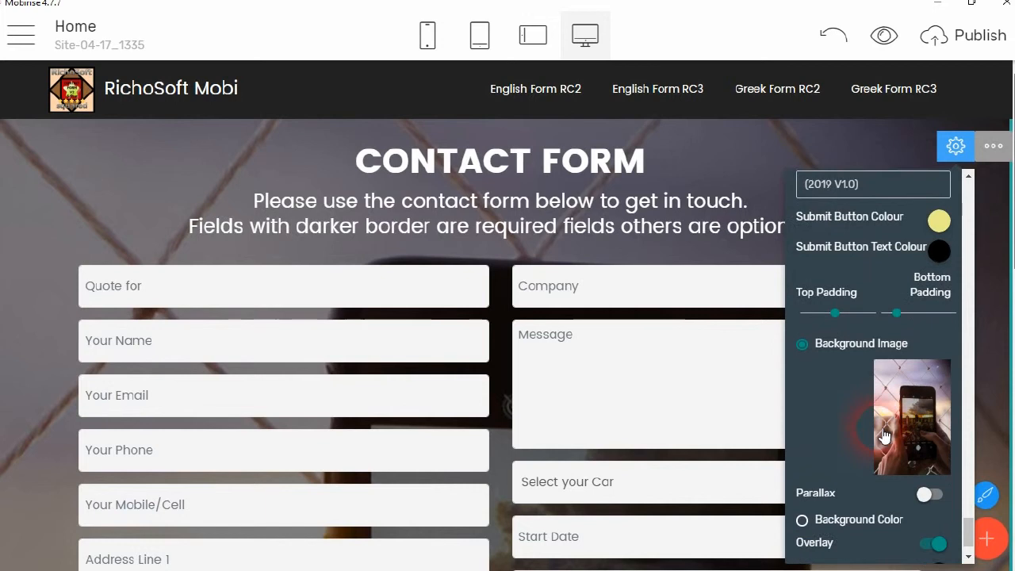
click(940, 194)
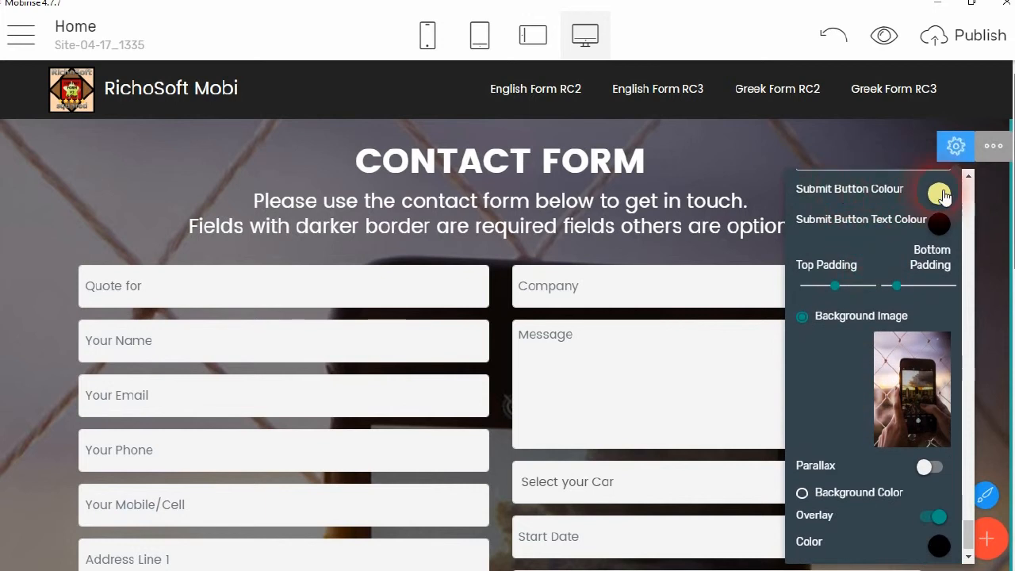
click(866, 222)
click(940, 226)
click(939, 200)
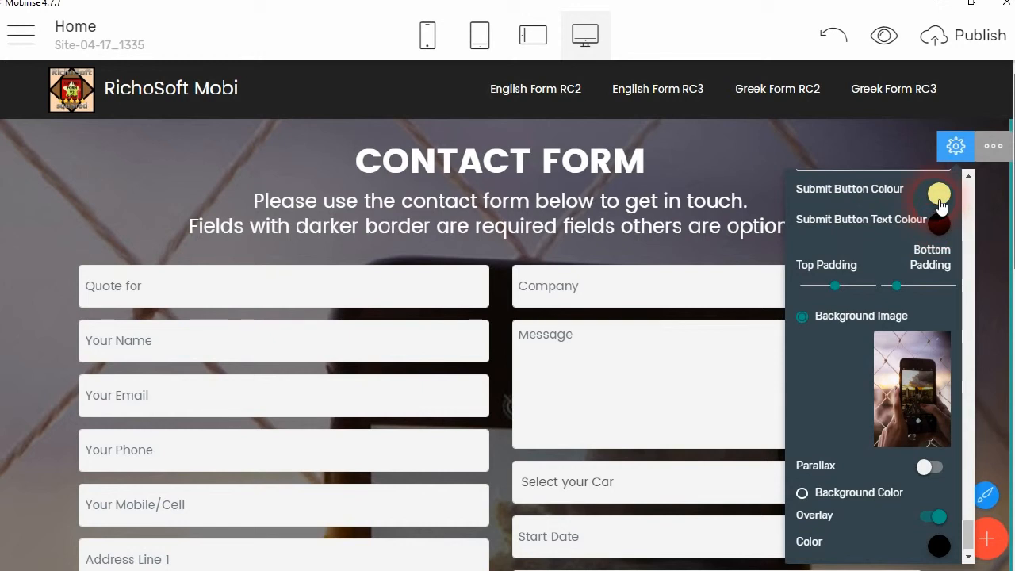
click(939, 198)
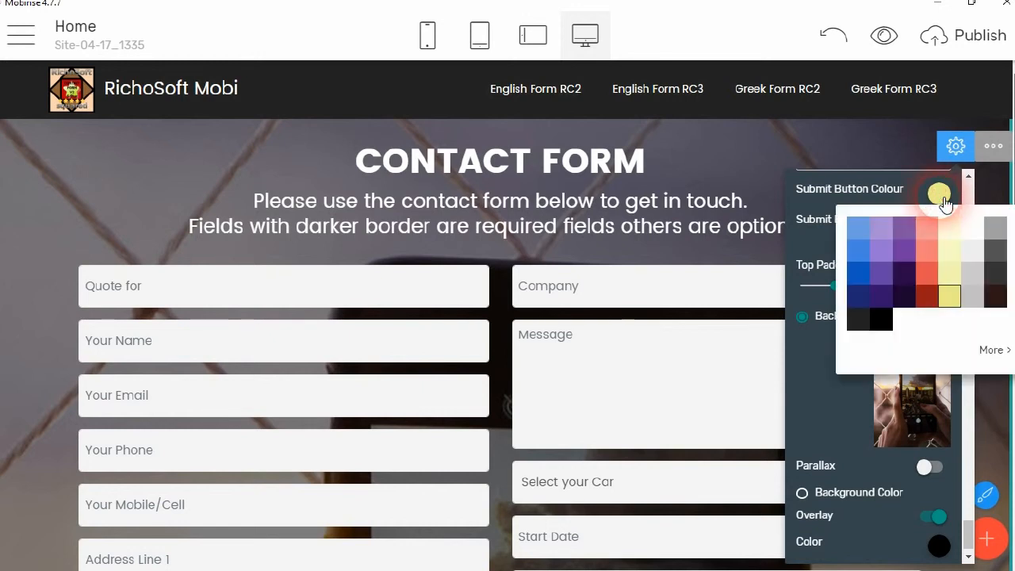
click(927, 272)
click(938, 198)
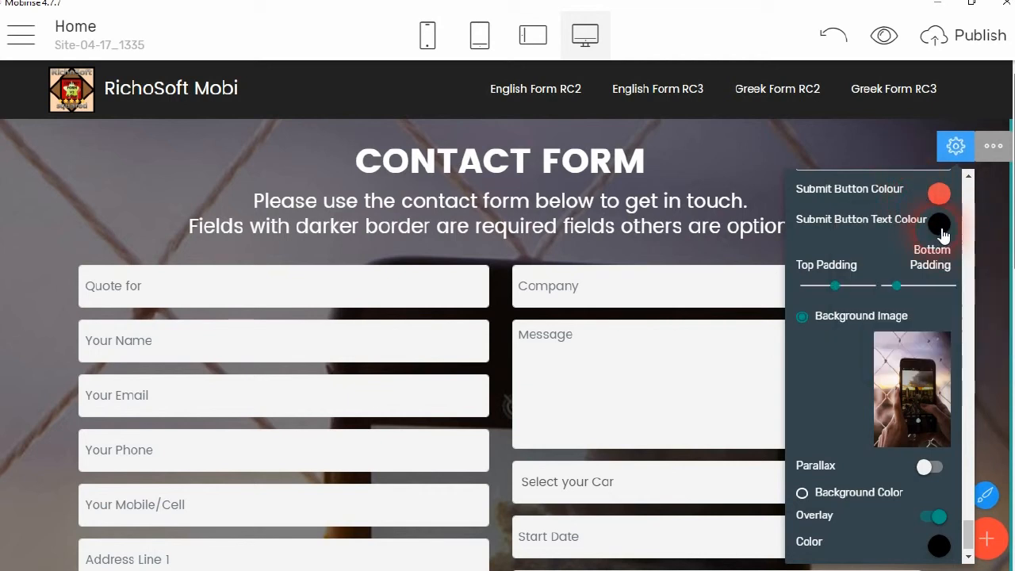
- Set the submit button text colour to white and bring the Send Message button at the form's end into view
click(938, 222)
click(971, 257)
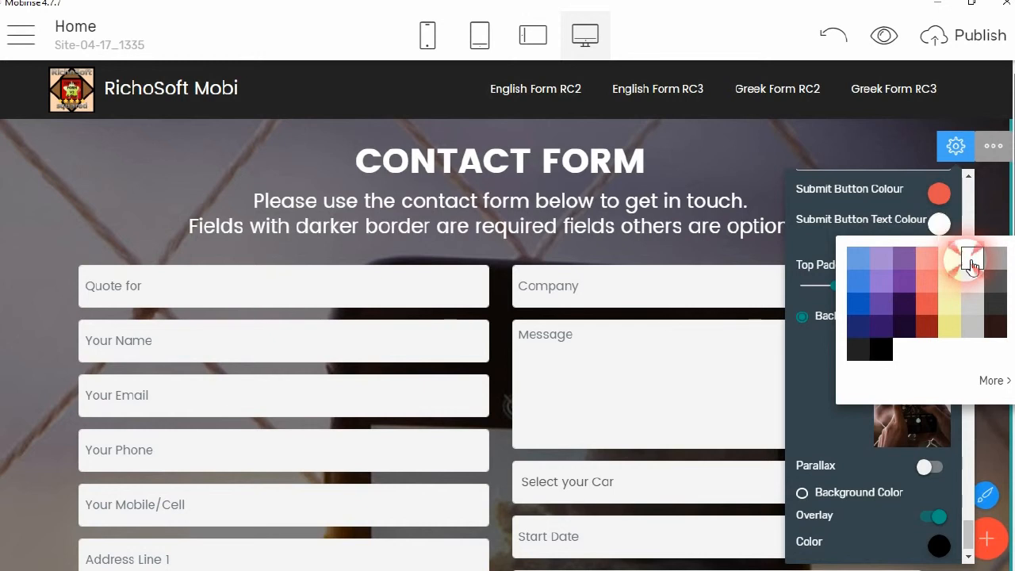
scroll(1002, 254, down, 6)
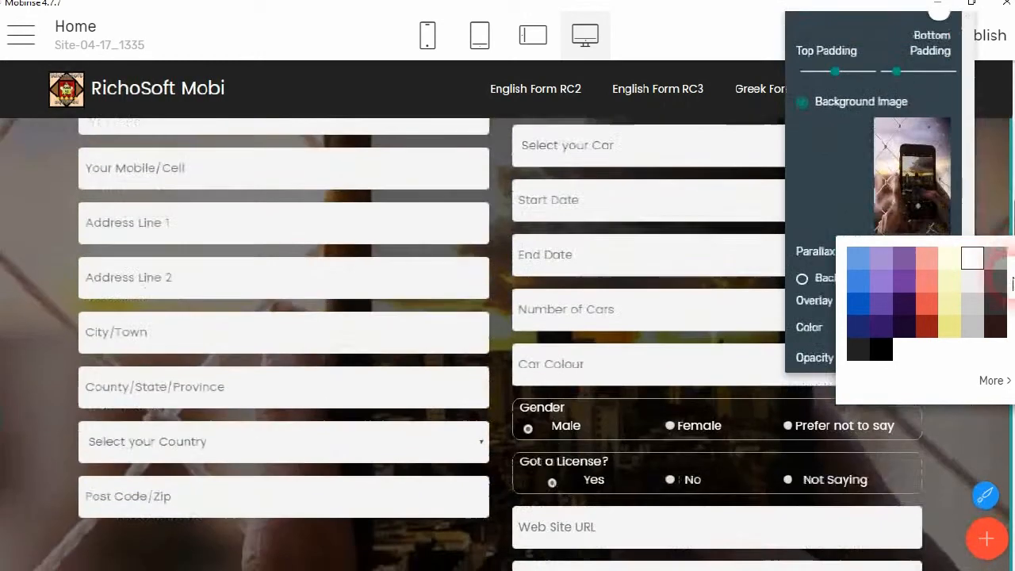
scroll(1005, 357, down, 3)
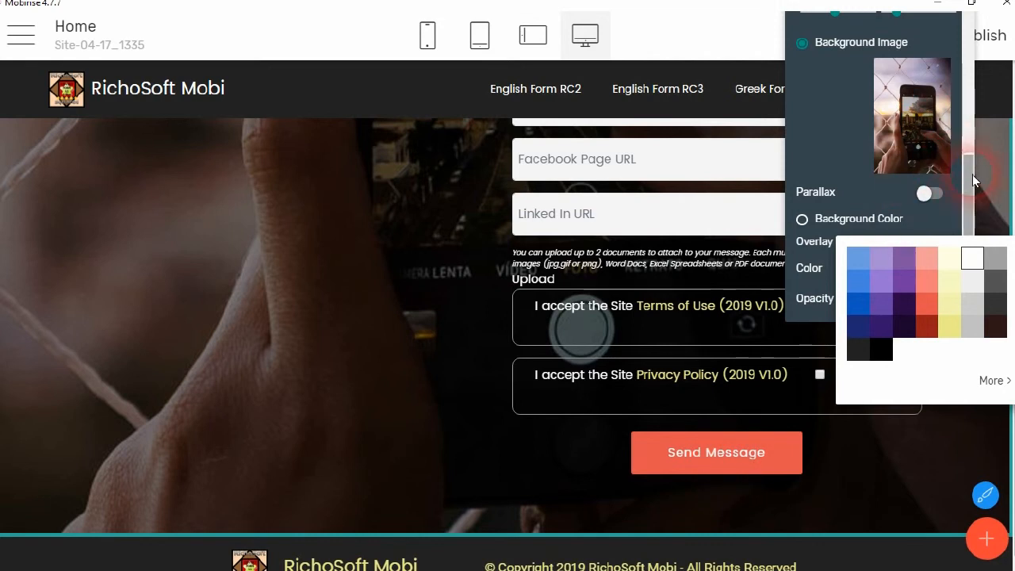
- Turn on Parallax for the contact form block's background image
scroll(957, 133, up, 3)
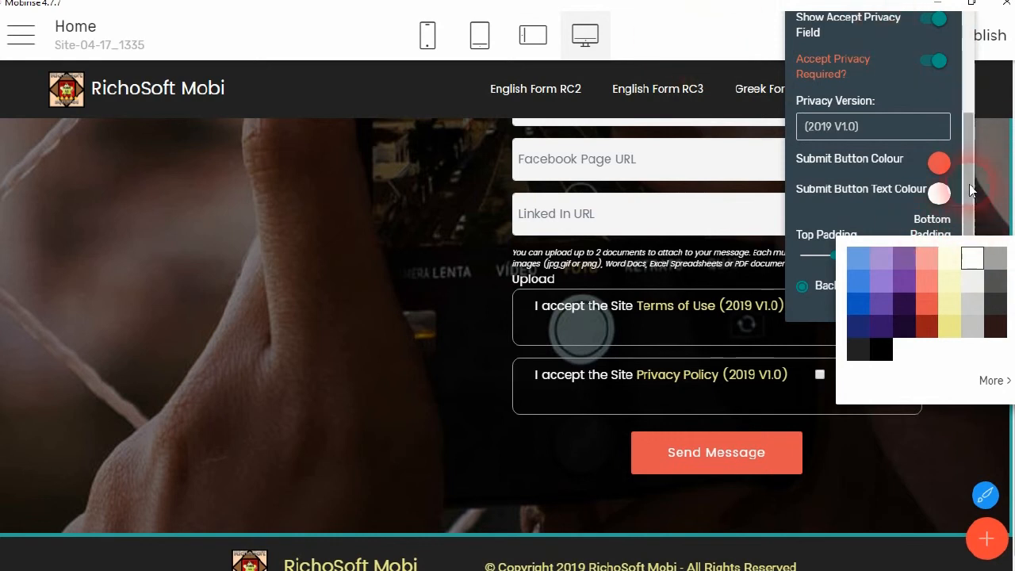
scroll(971, 184, down, 1)
scroll(968, 186, down, 1)
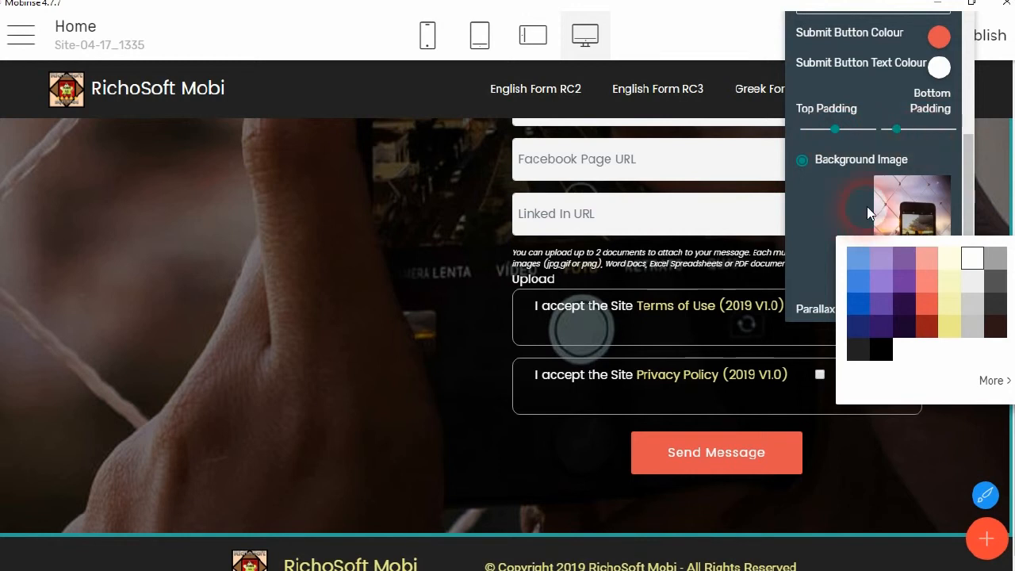
scroll(916, 191, down, 1)
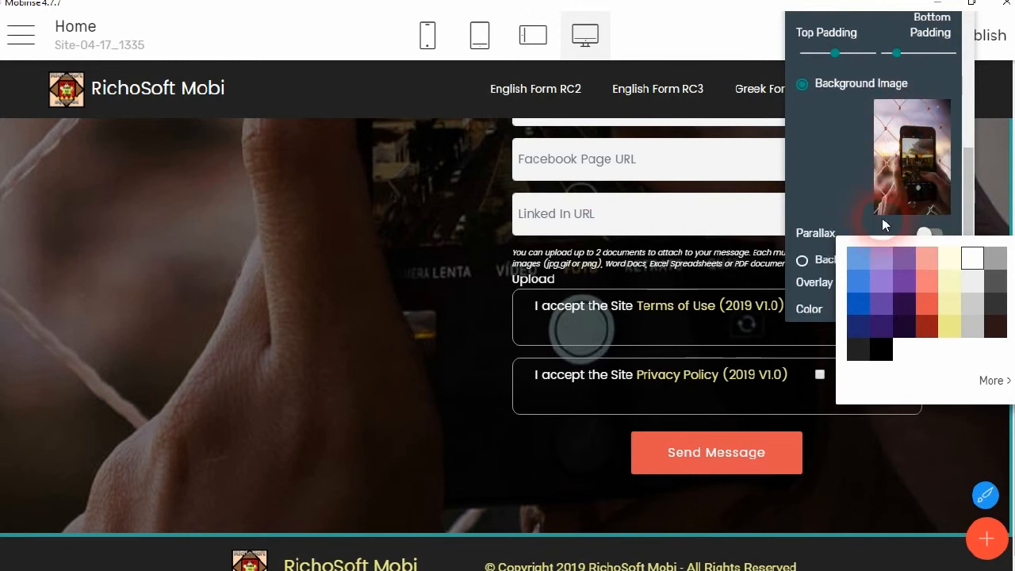
scroll(890, 226, down, 1)
click(938, 201)
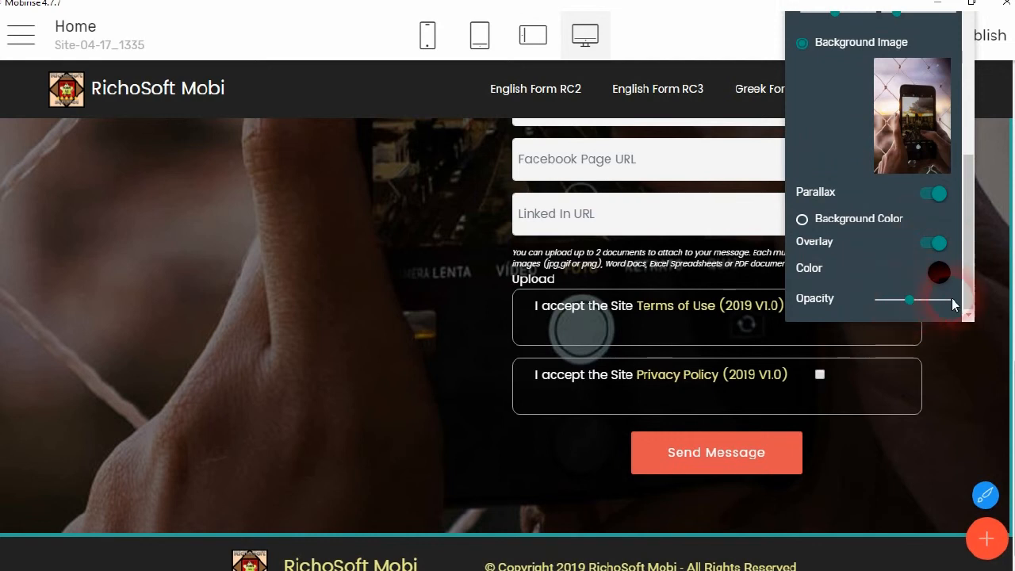
- Close the block settings, return to the beginning of the contact form and reopen its settings
scroll(955, 220, up, 10)
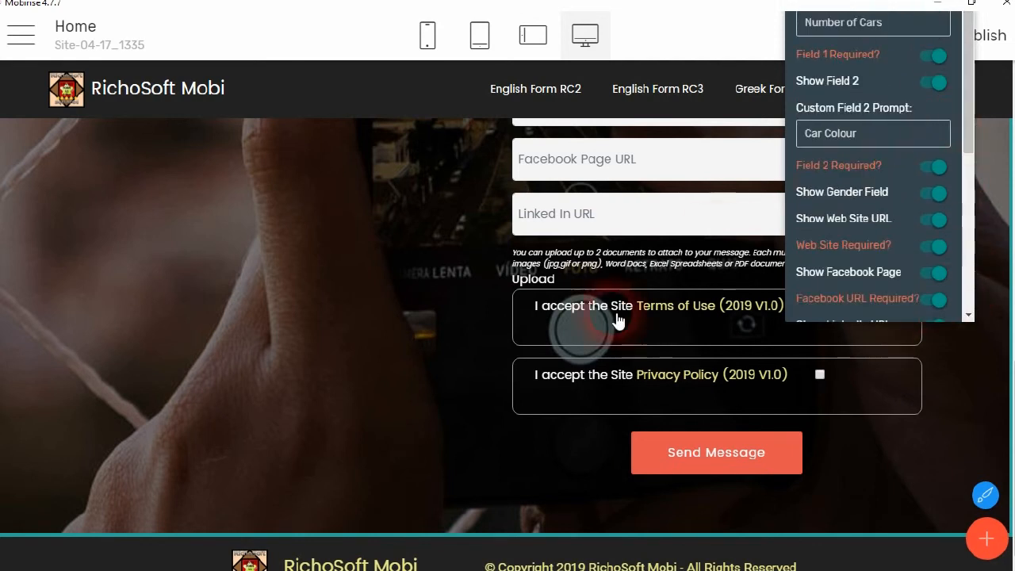
click(723, 40)
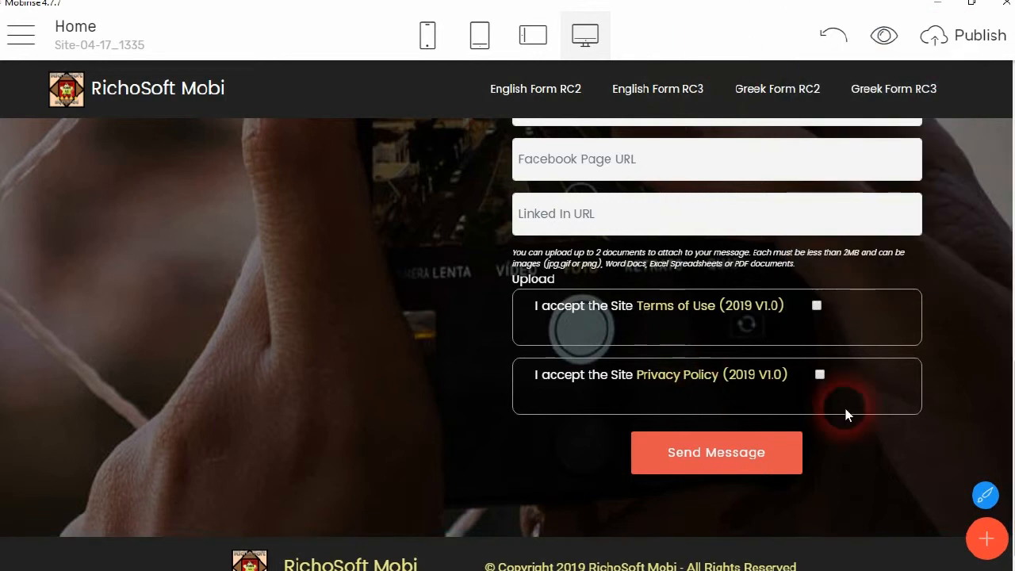
scroll(747, 317, up, 10)
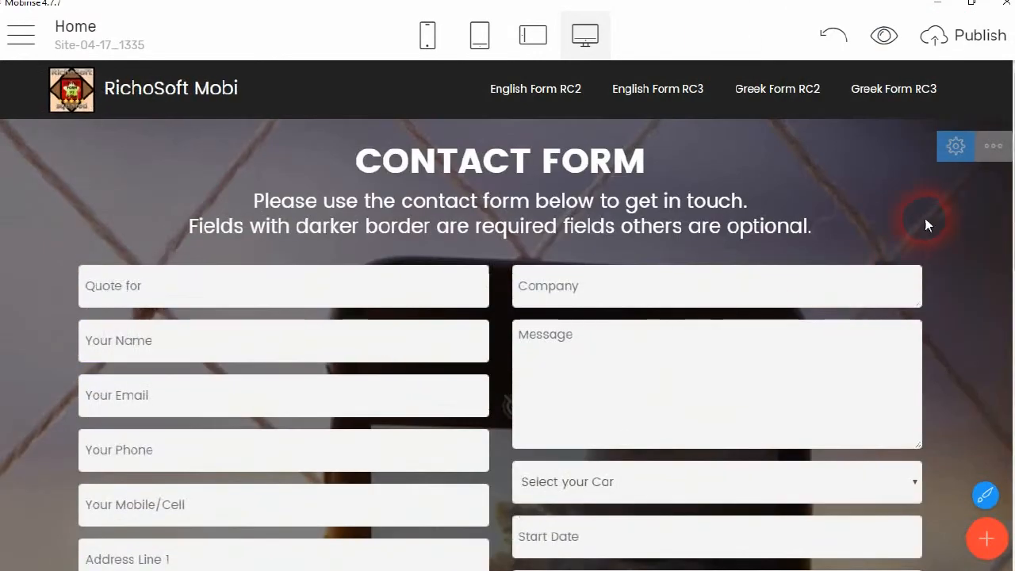
click(956, 149)
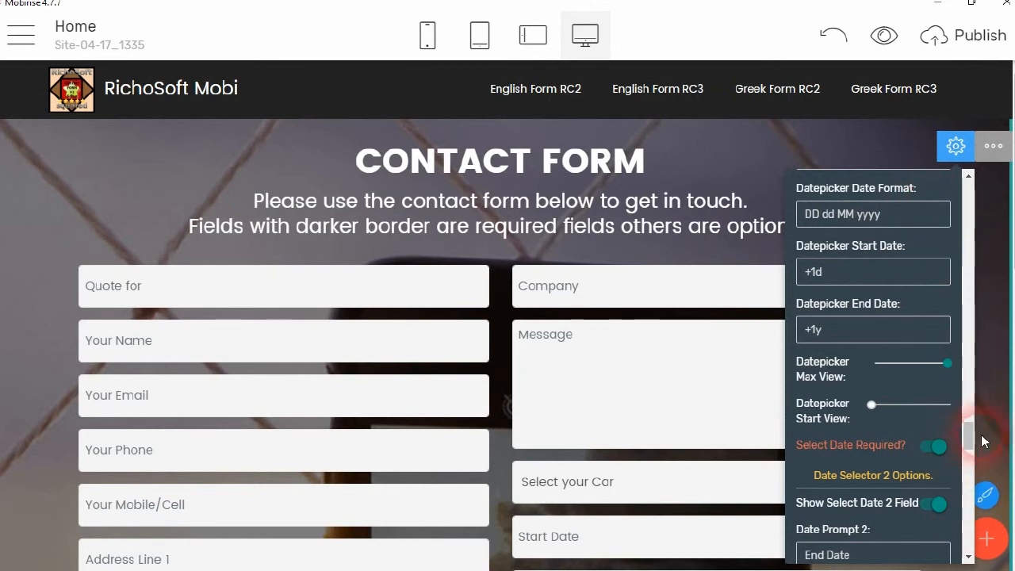
- Change the required border colour for the form's required fields to purple
drag(968, 432, 957, 181)
scroll(918, 314, down, 3)
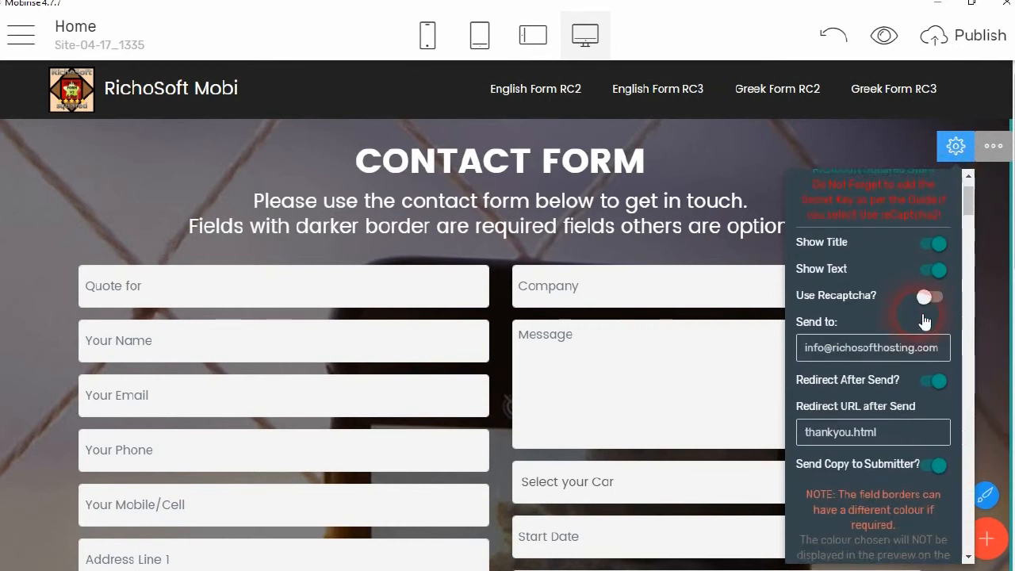
scroll(881, 262, down, 3)
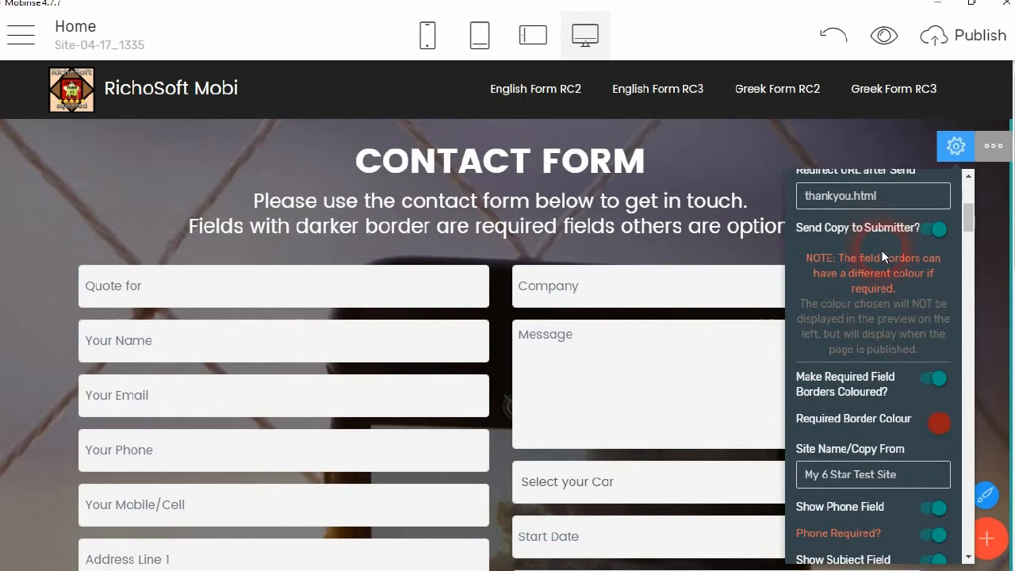
scroll(877, 308, down, 2)
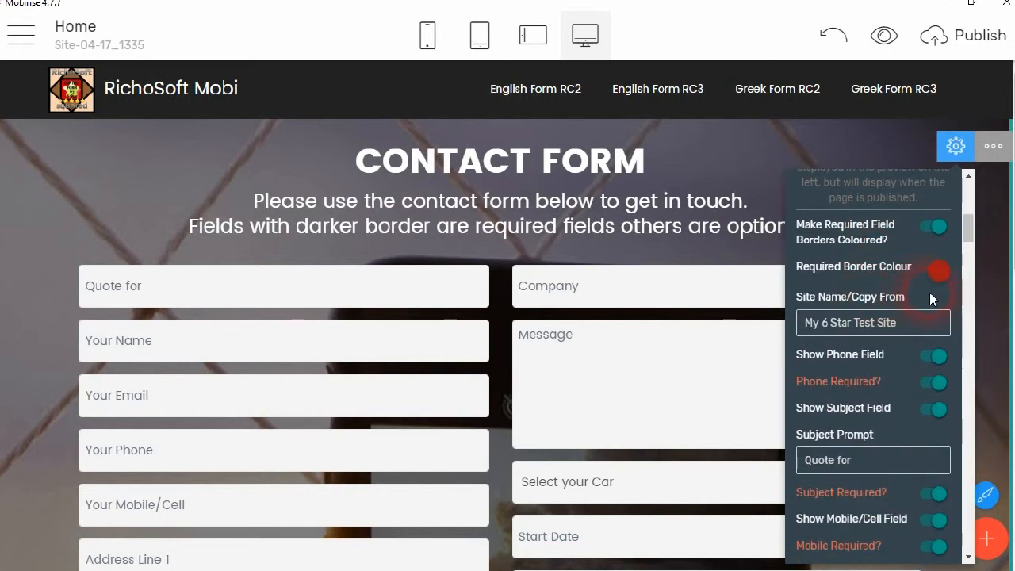
click(941, 279)
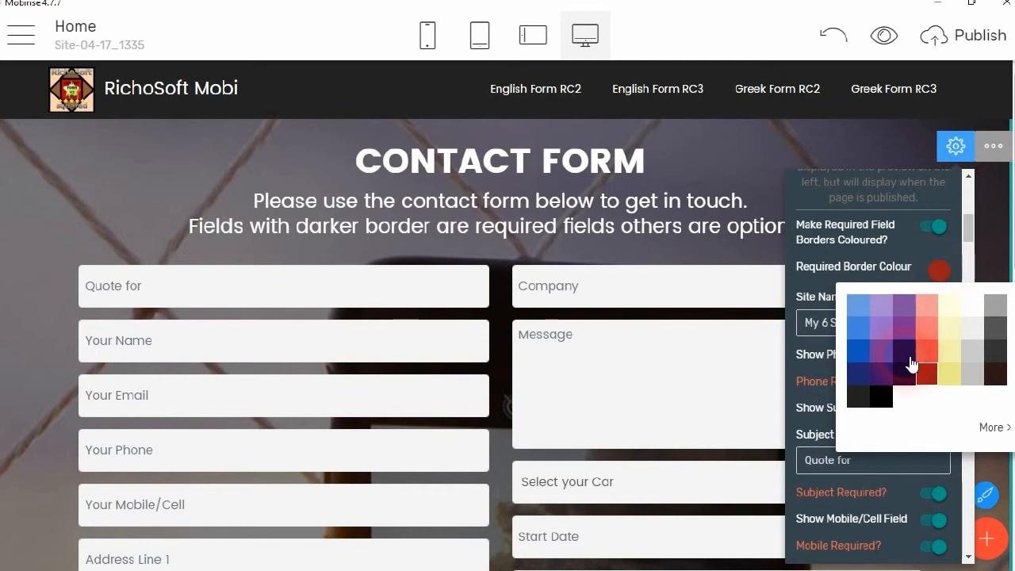
click(907, 332)
click(872, 194)
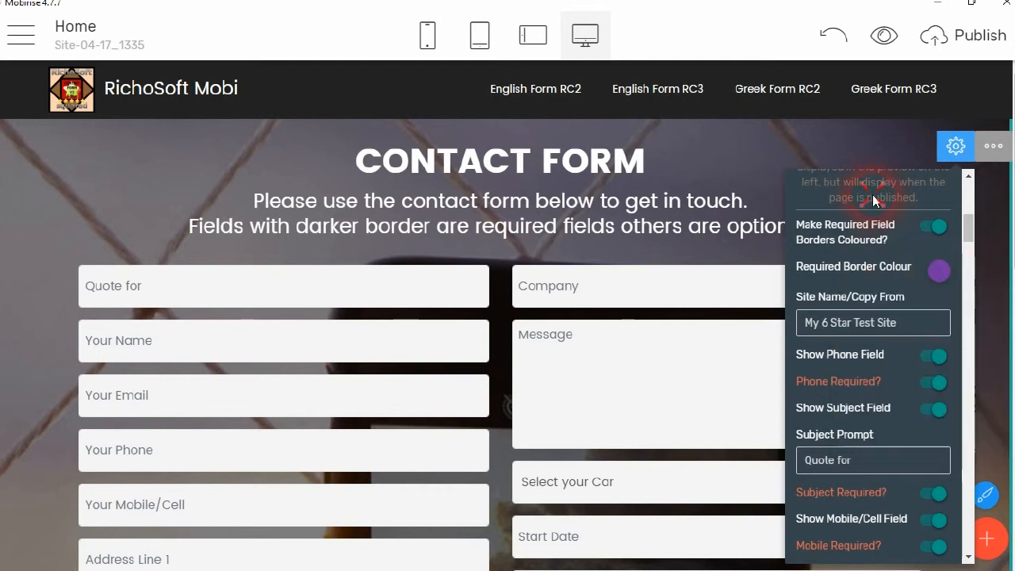
- Make the phone field optional by turning off its required option
click(929, 383)
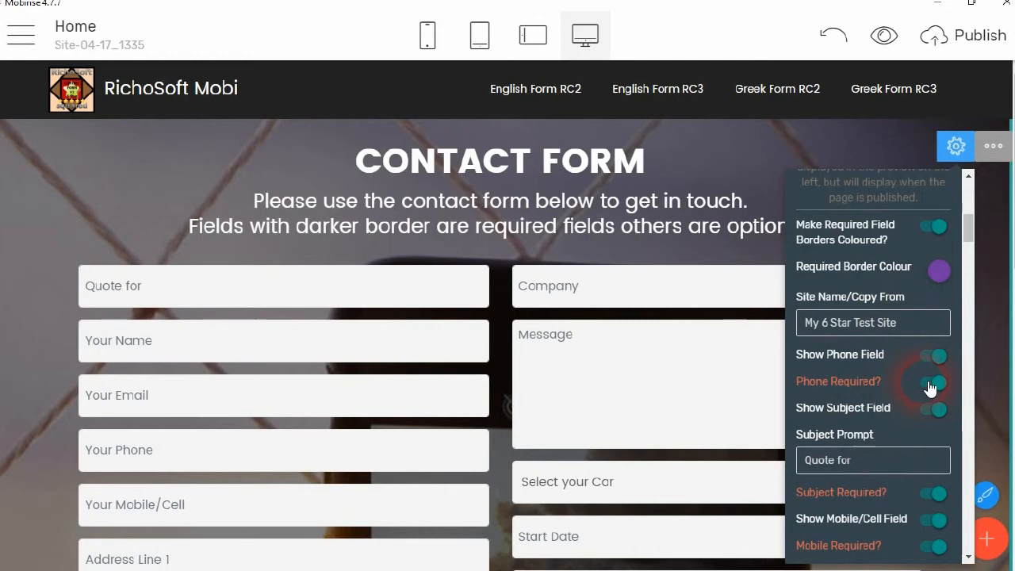
scroll(930, 387, down, 1)
click(920, 297)
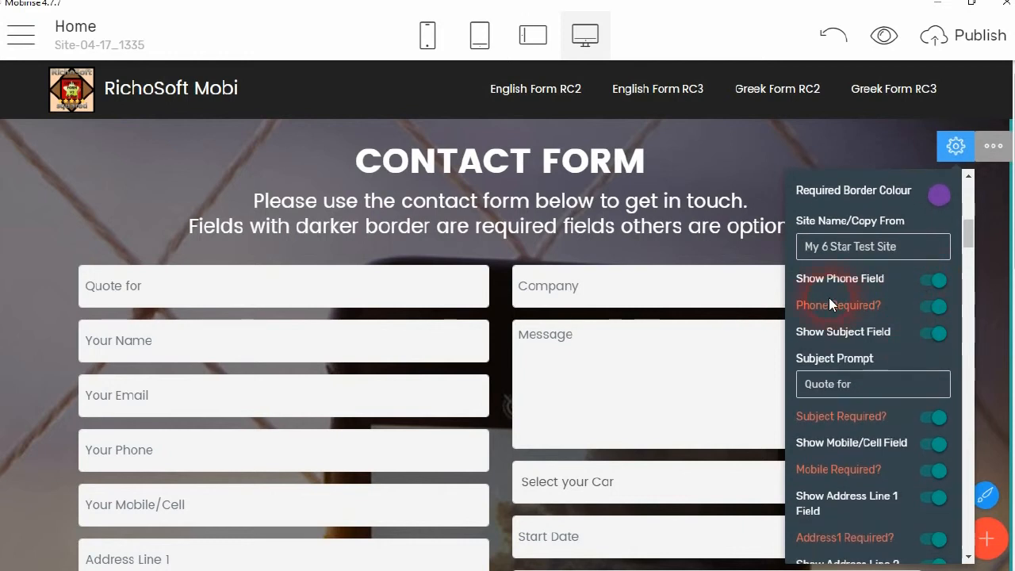
click(924, 306)
- Hide the subject, mobile/cell, address line 1, address line 2 and city/town fields
scroll(914, 341, down, 3)
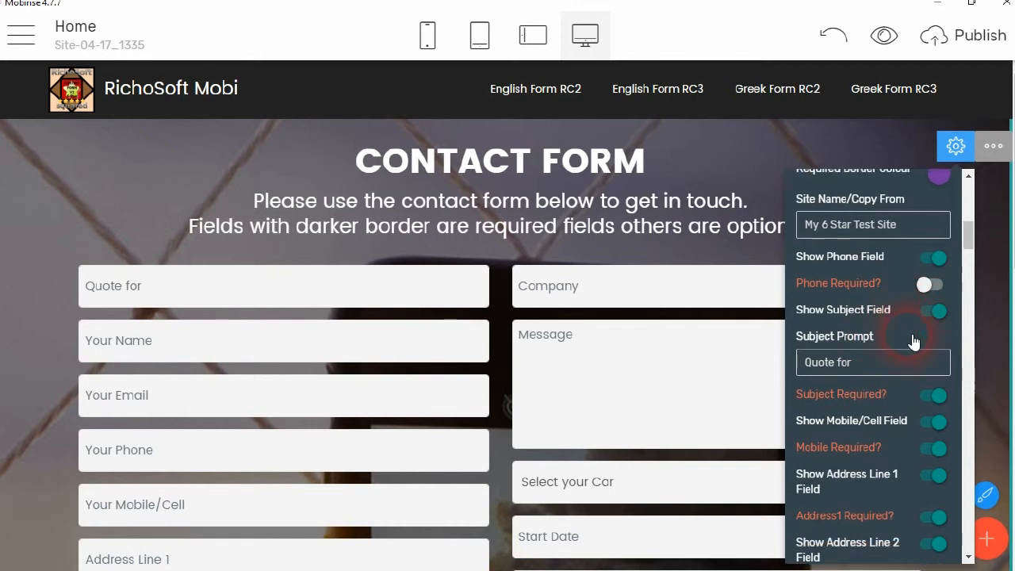
click(934, 184)
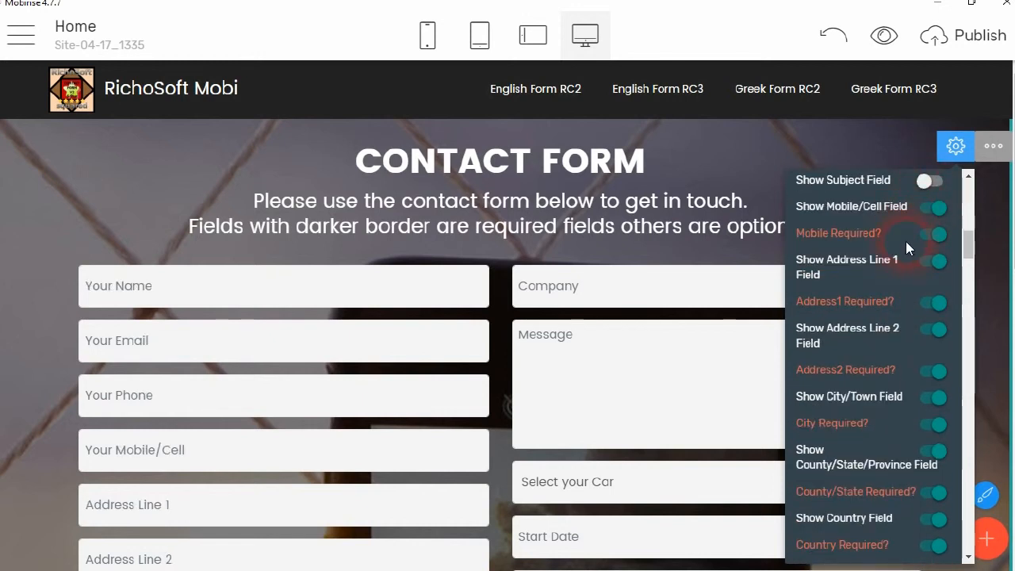
click(932, 208)
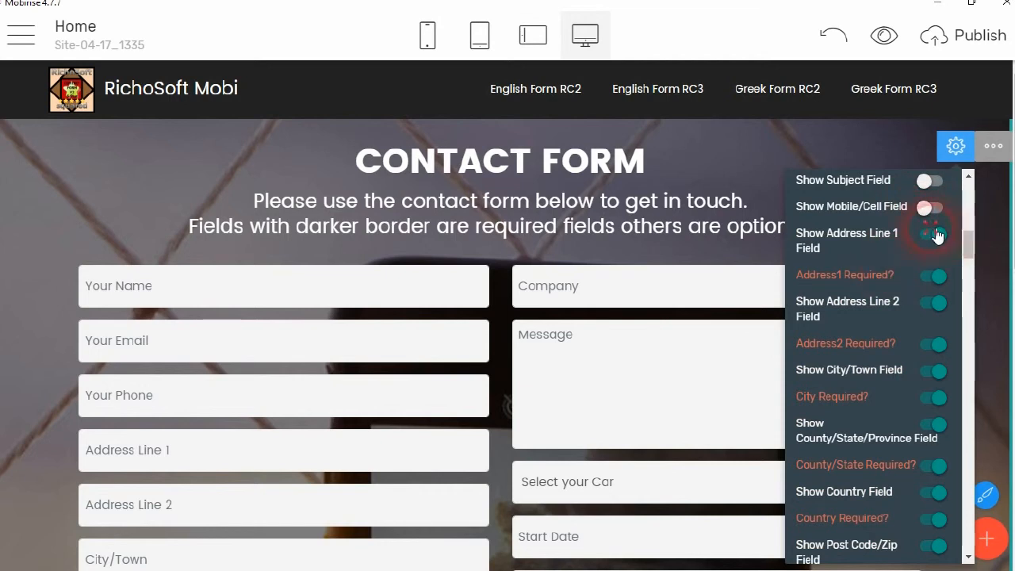
click(937, 235)
click(931, 277)
click(929, 317)
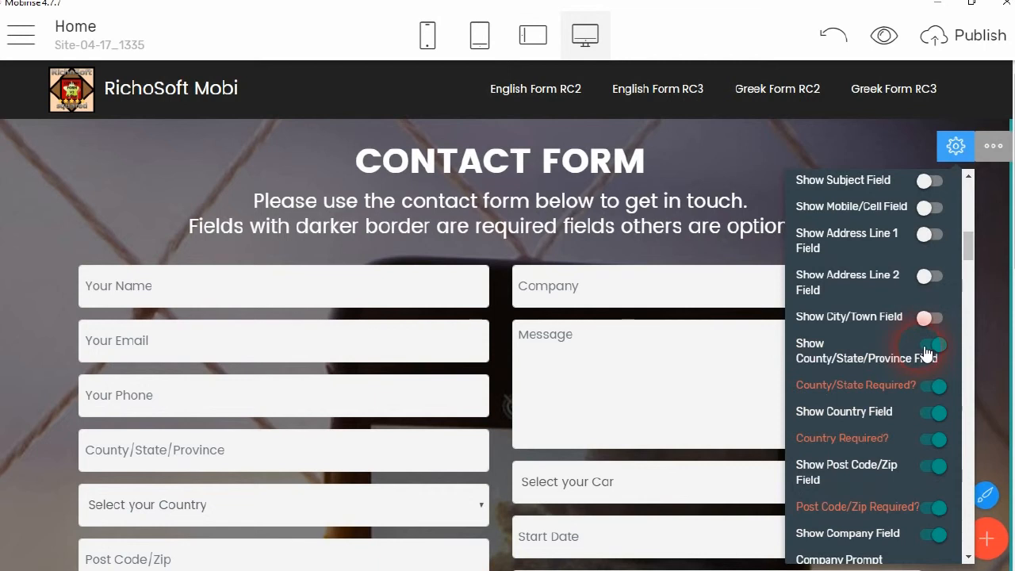
- Hide the county/state/province, country, post code/zip and company fields
click(926, 352)
click(931, 387)
click(932, 409)
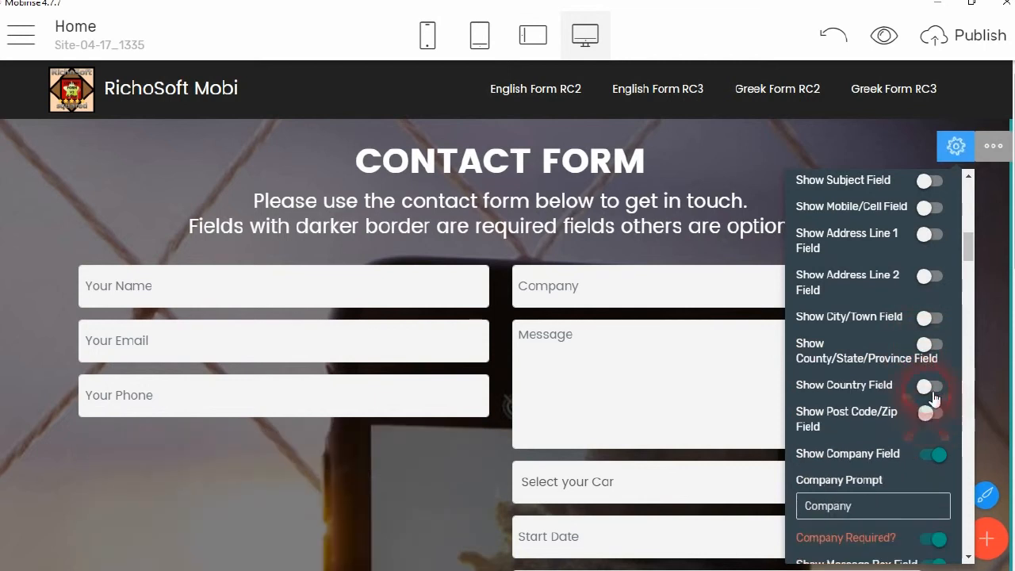
scroll(911, 373, down, 3)
click(933, 309)
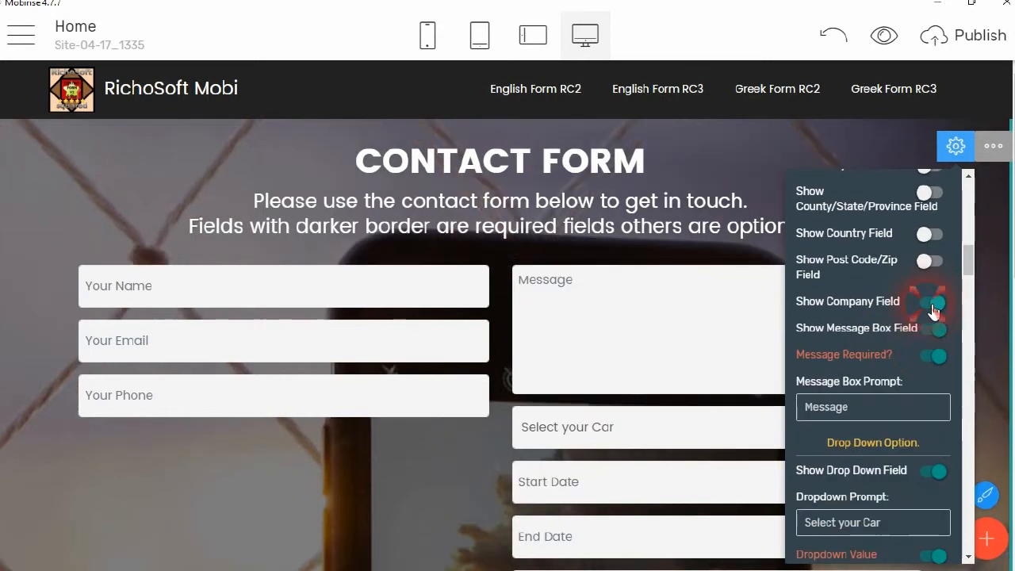
- Hide the car selection drop-down field and the custom radio buttons
click(924, 362)
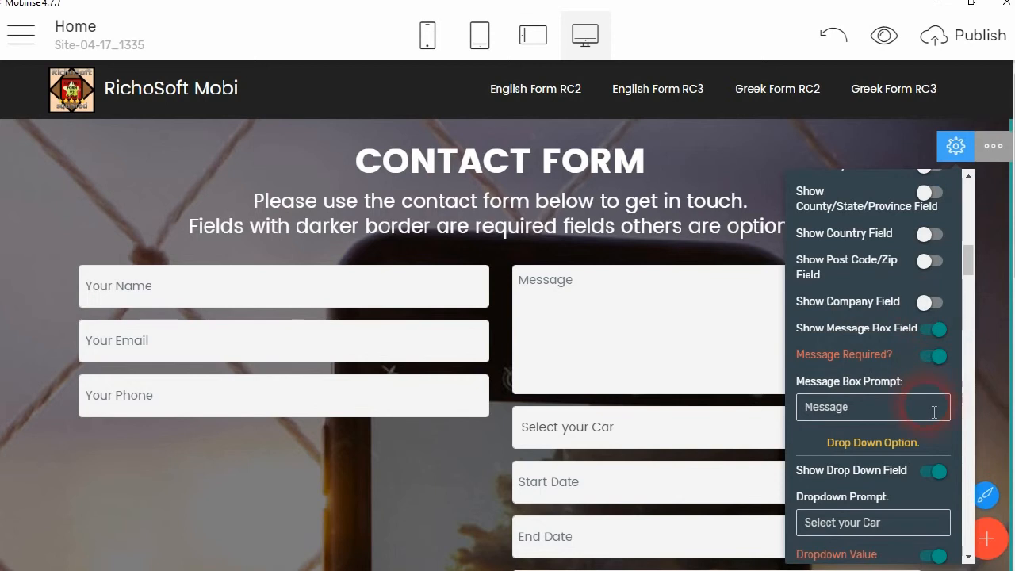
scroll(908, 337, down, 3)
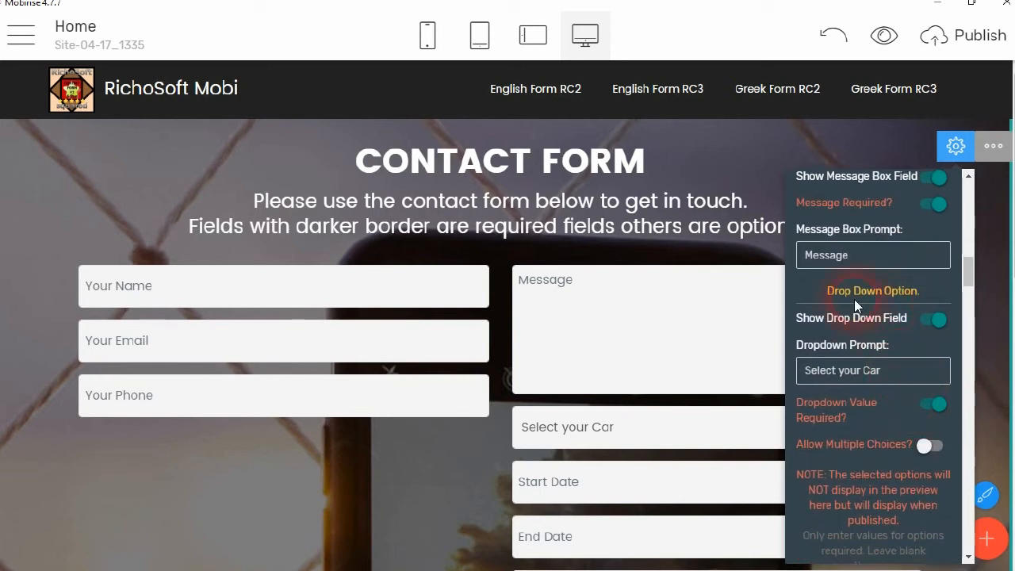
click(932, 320)
scroll(922, 341, down, 2)
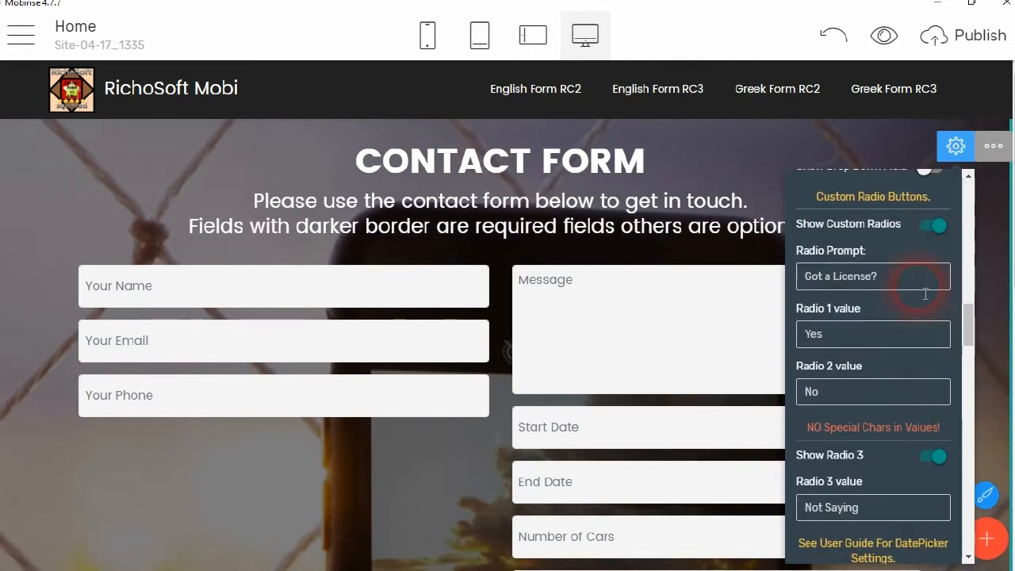
click(931, 230)
- Hide the first select date field and bring the second date selector's required option into view
scroll(913, 313, down, 2)
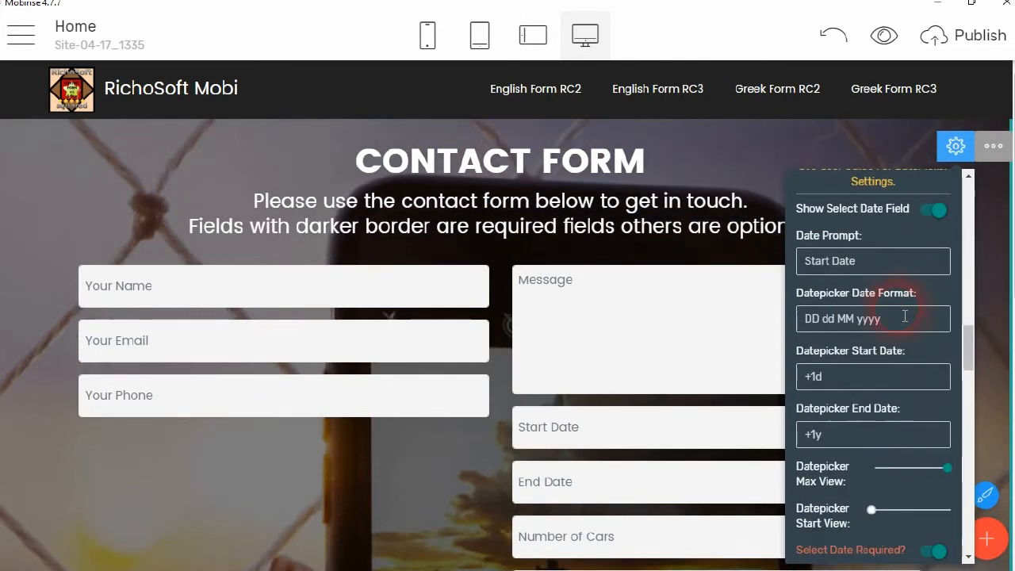
scroll(912, 269, up, 1)
click(932, 230)
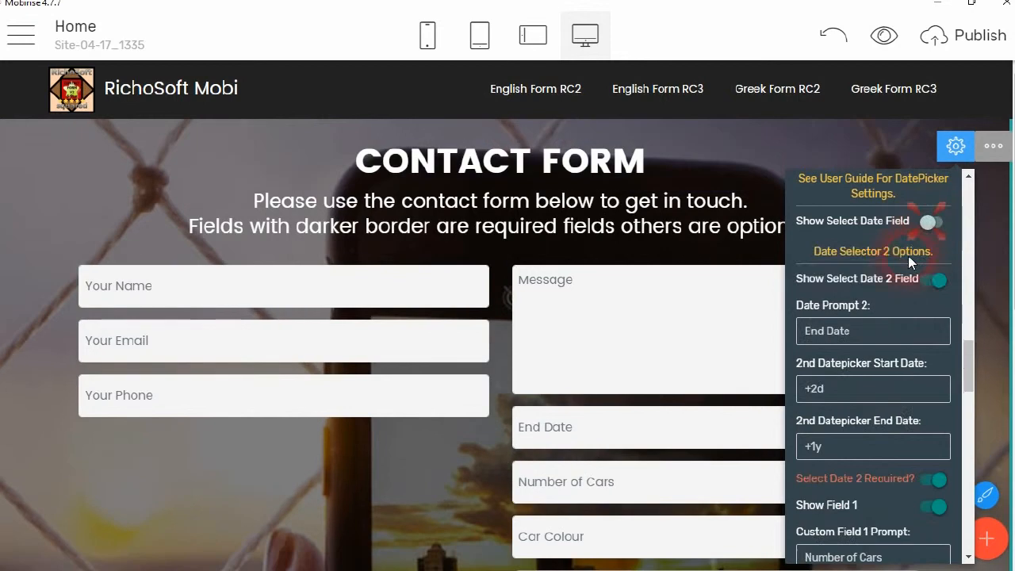
scroll(904, 286, down, 2)
click(893, 331)
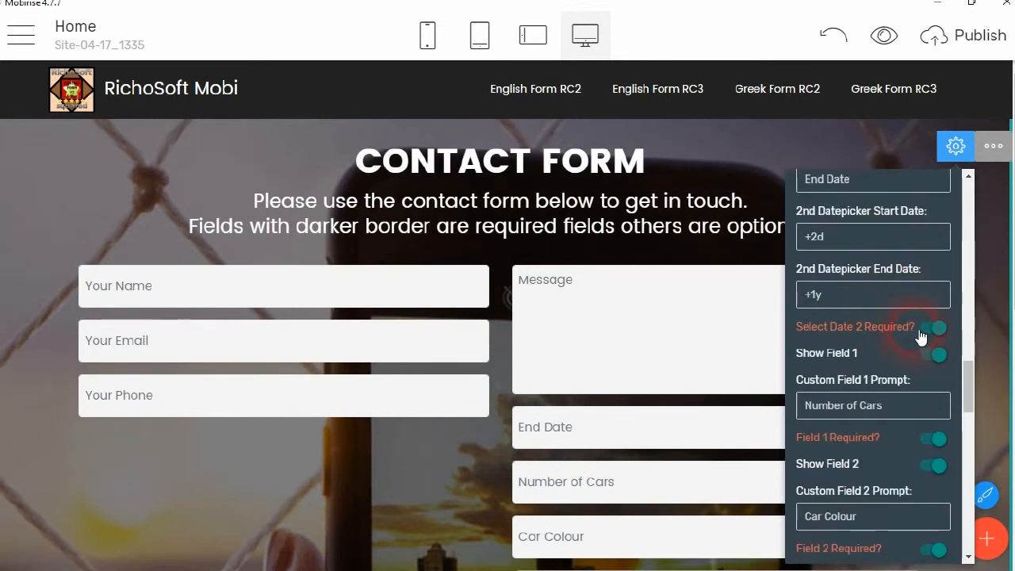
- Hide the second select date field and the gender field on the contact form
scroll(922, 317, up, 1)
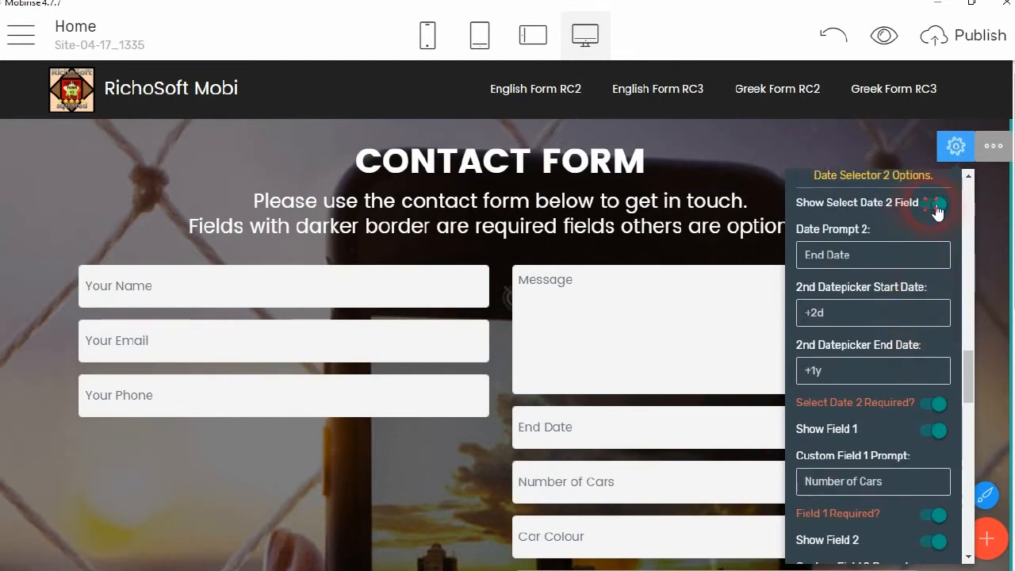
click(927, 203)
scroll(923, 392, down, 1)
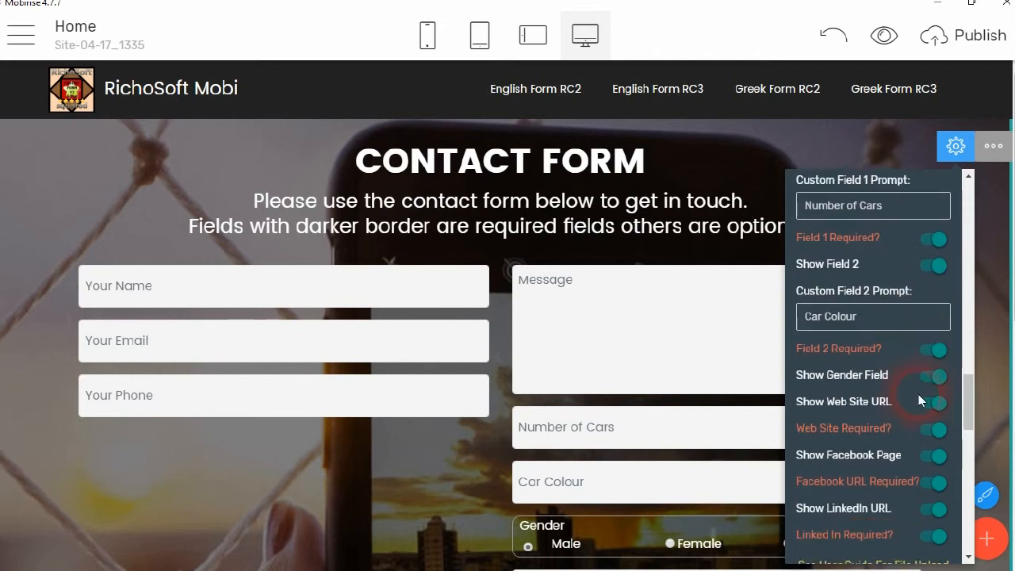
click(929, 378)
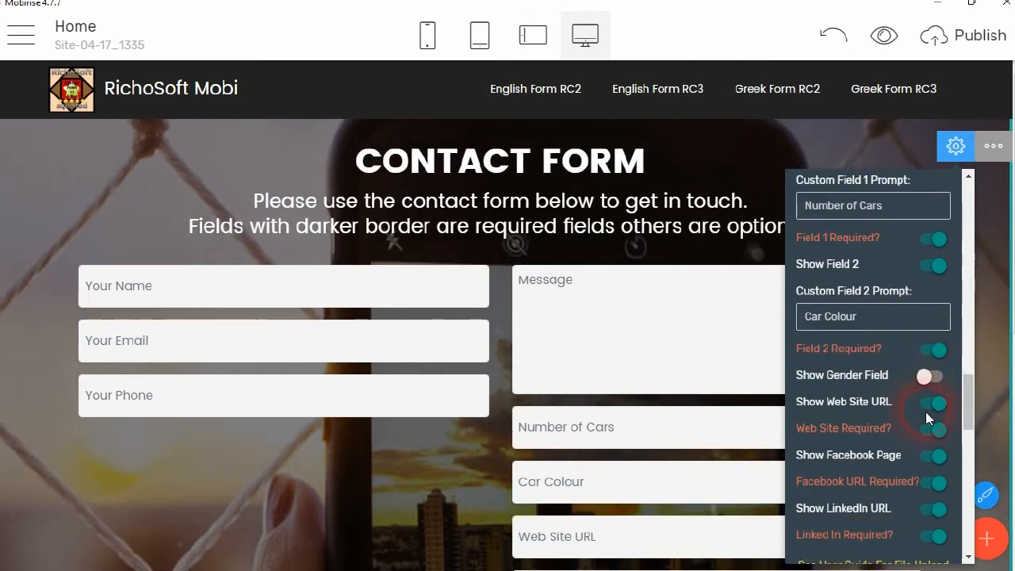
- Hide the web site URL, Facebook page, LinkedIn URL and upload attachments fields
click(933, 432)
click(933, 459)
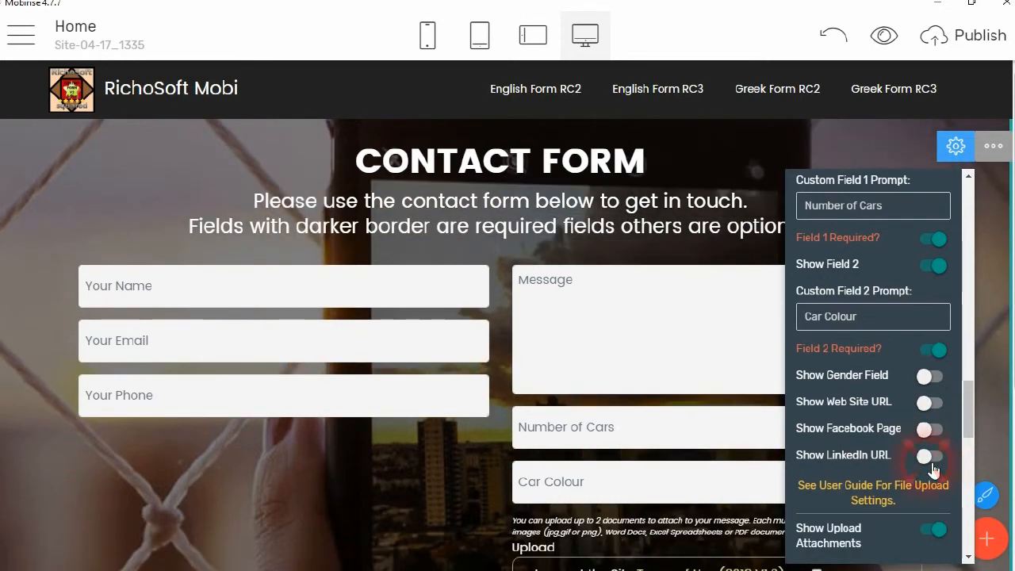
scroll(888, 388, down, 2)
click(931, 379)
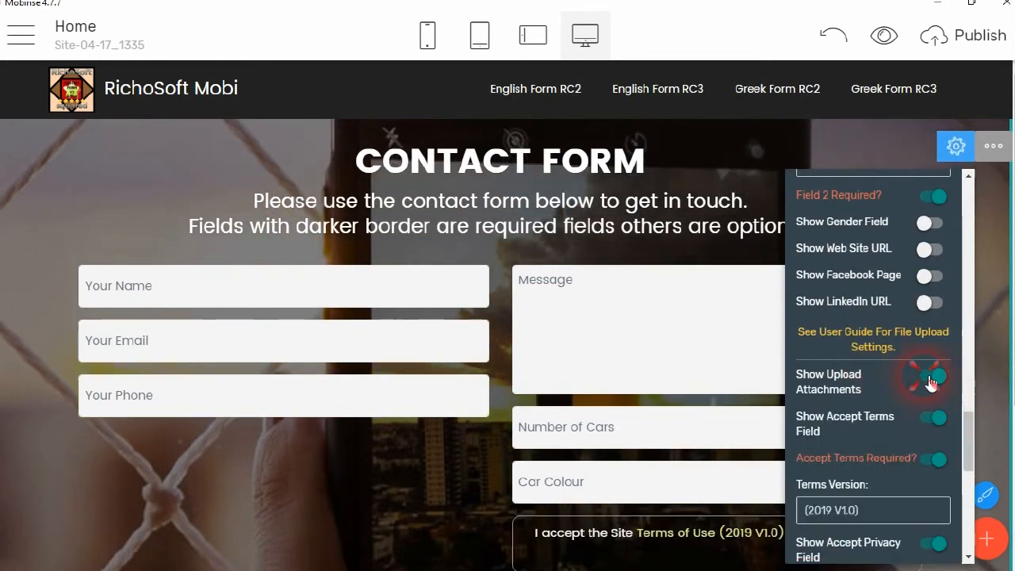
- Review the block's remaining terms, privacy, button and background settings, and look over the form down to its send button
scroll(867, 316, down, 2)
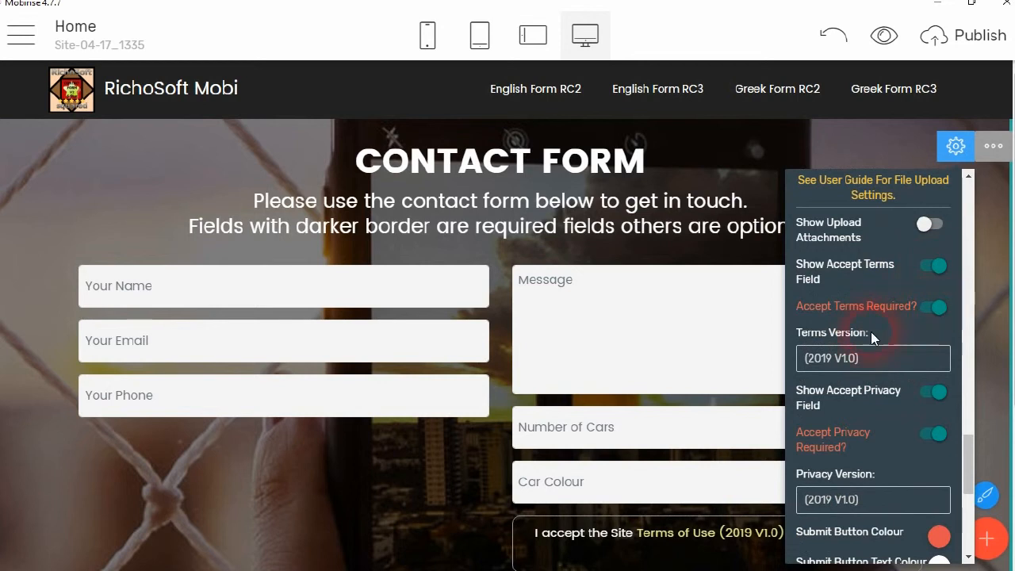
scroll(914, 457, down, 2)
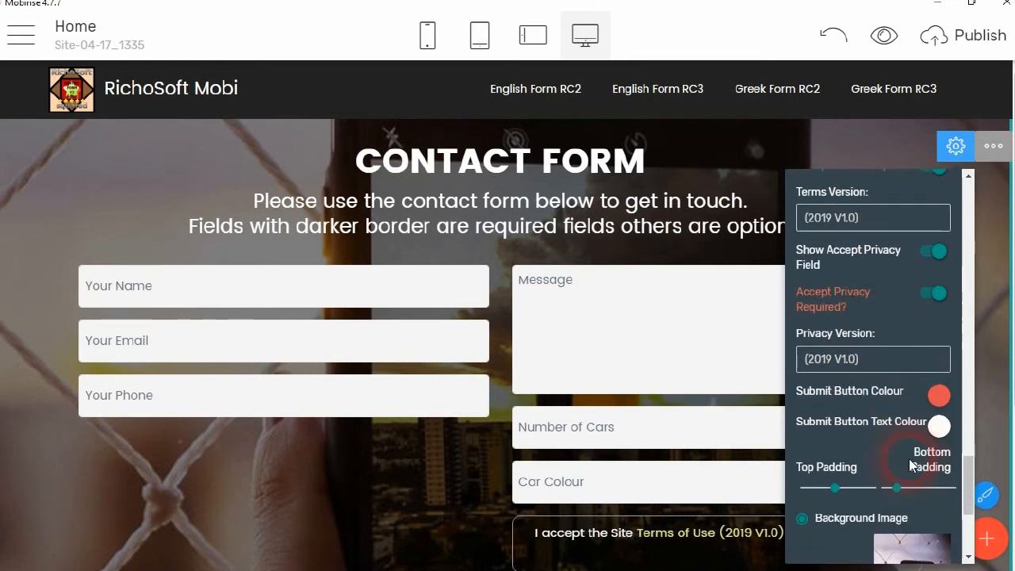
scroll(908, 448, down, 1)
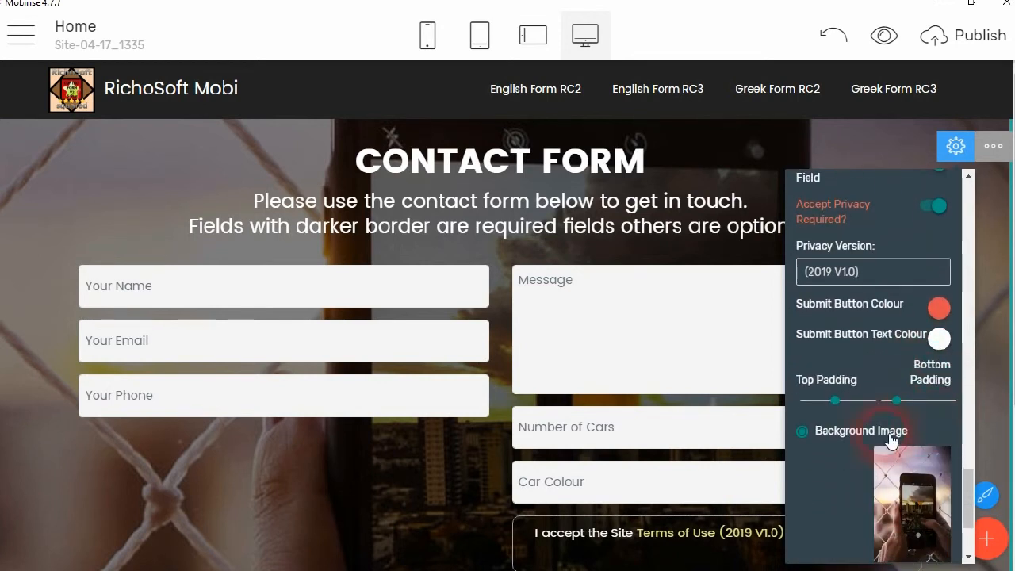
scroll(890, 440, down, 1)
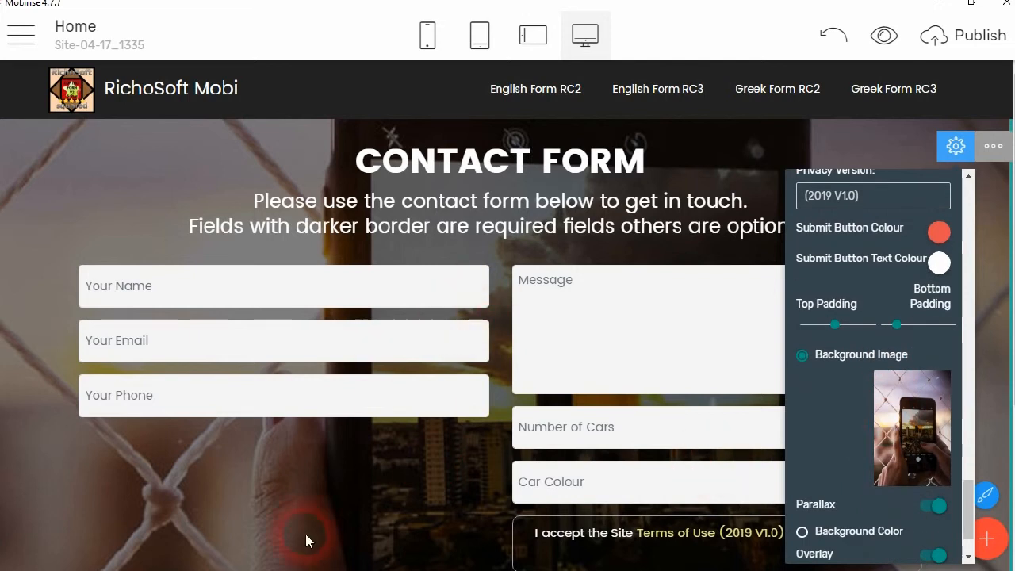
click(337, 508)
scroll(690, 468, down, 3)
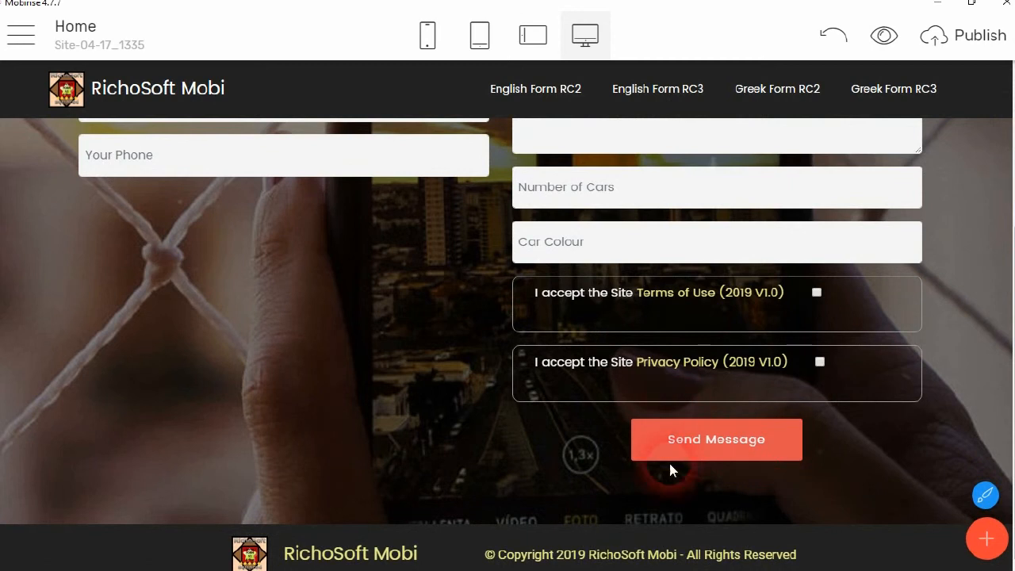
scroll(407, 367, up, 3)
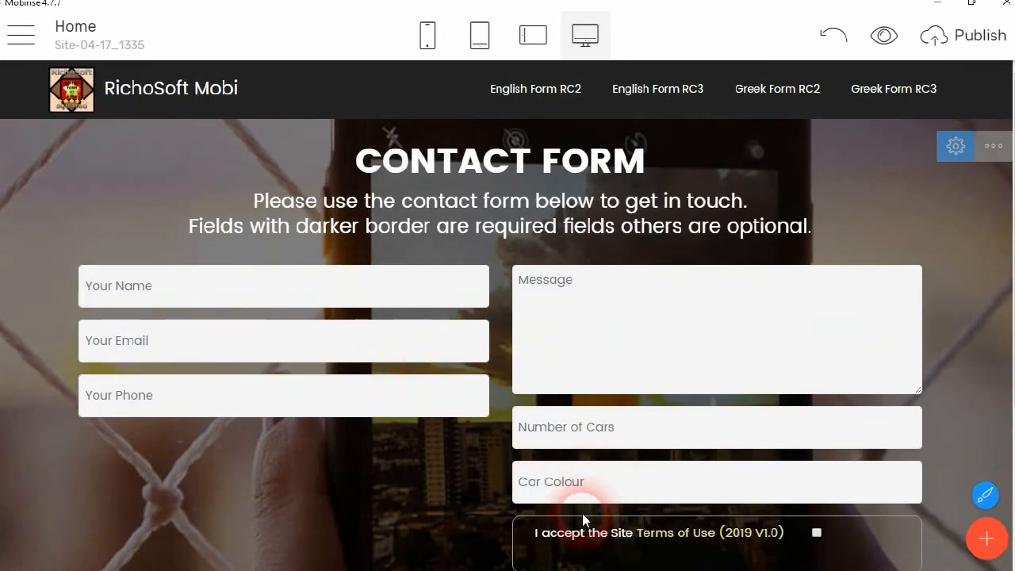
click(958, 158)
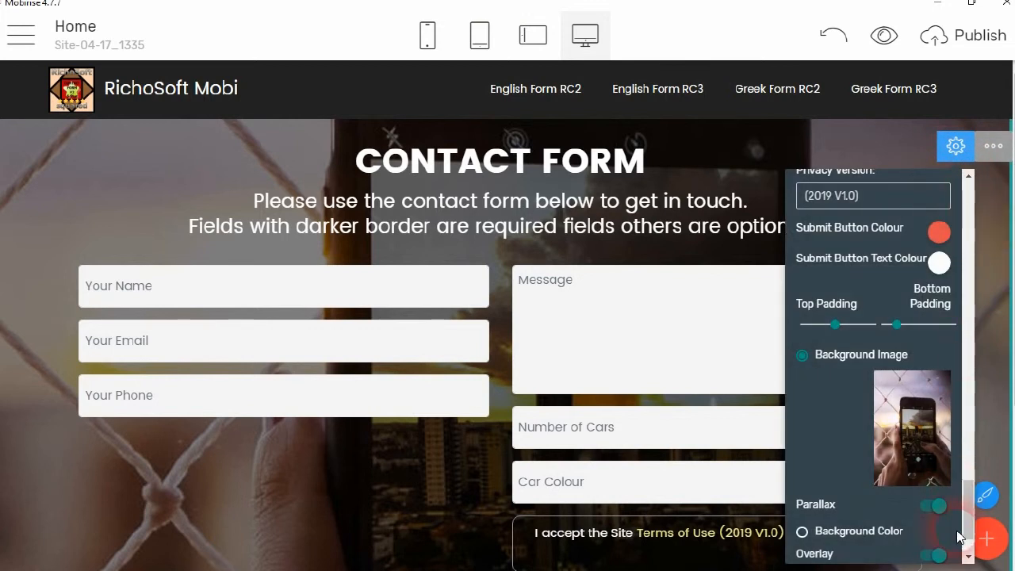
click(981, 526)
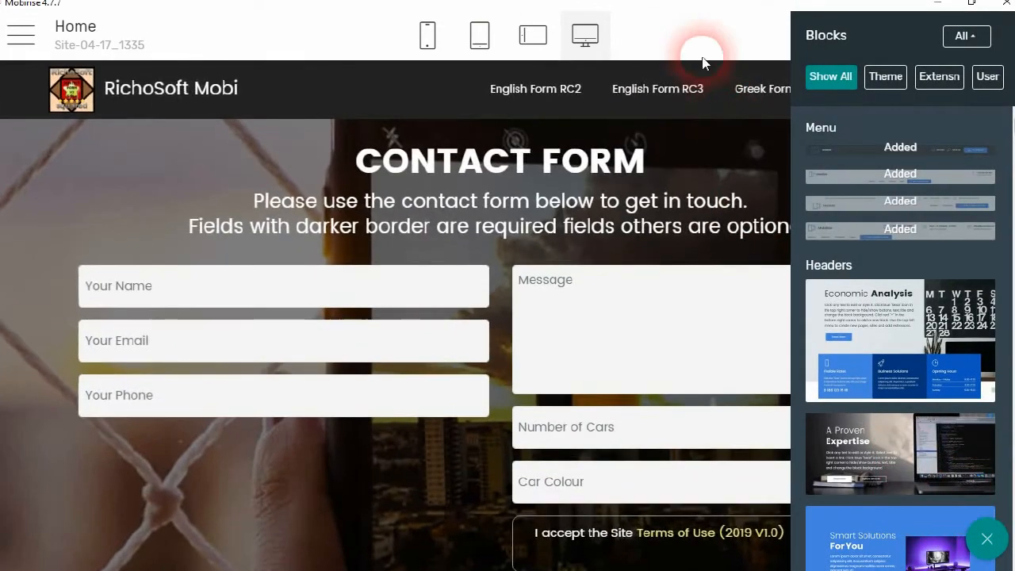
click(698, 43)
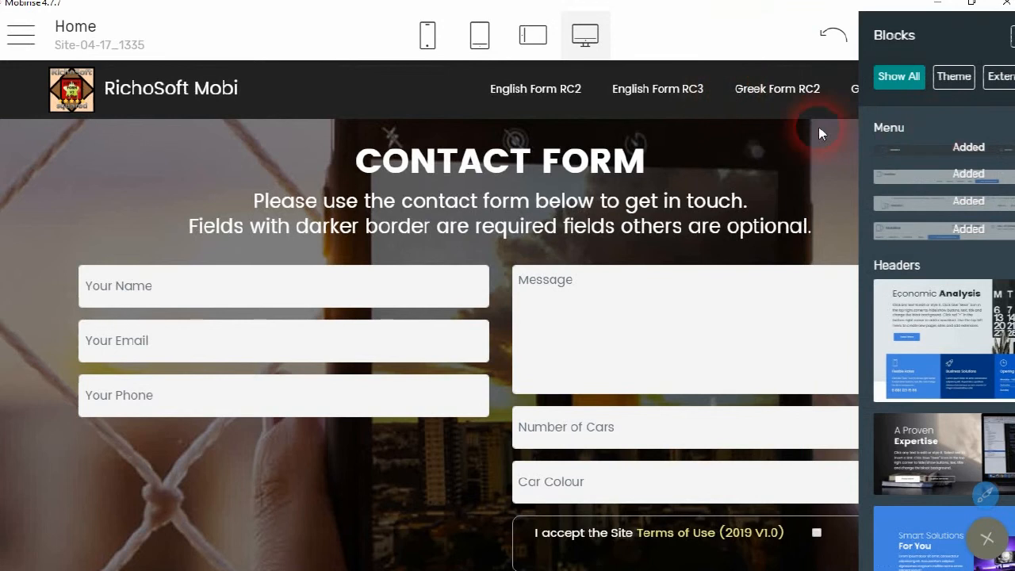
click(719, 46)
- Hide custom field 2 (Car Colour) and custom field 1 (Number of Cars) in the form block's settings
click(955, 147)
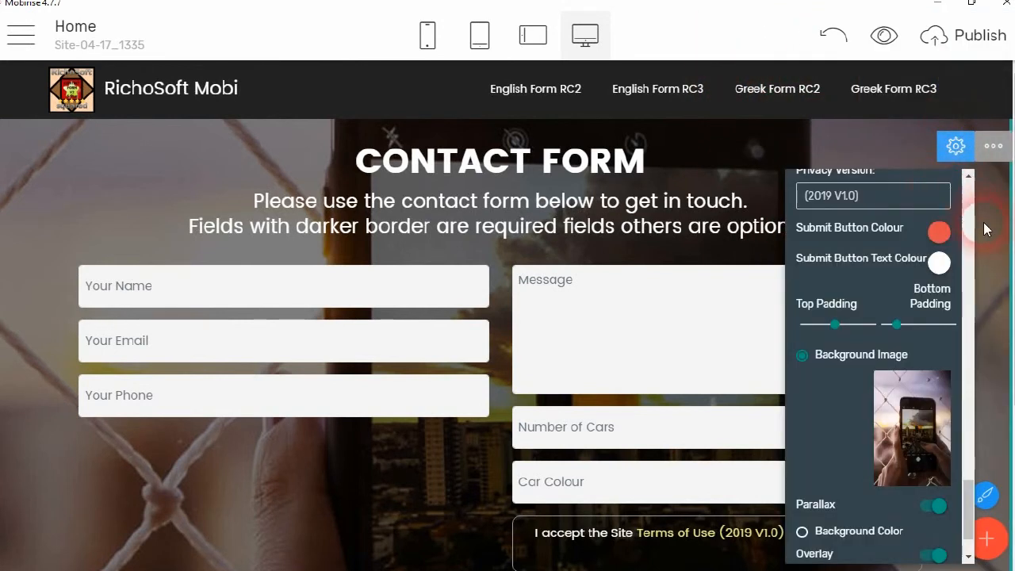
drag(967, 515, 950, 423)
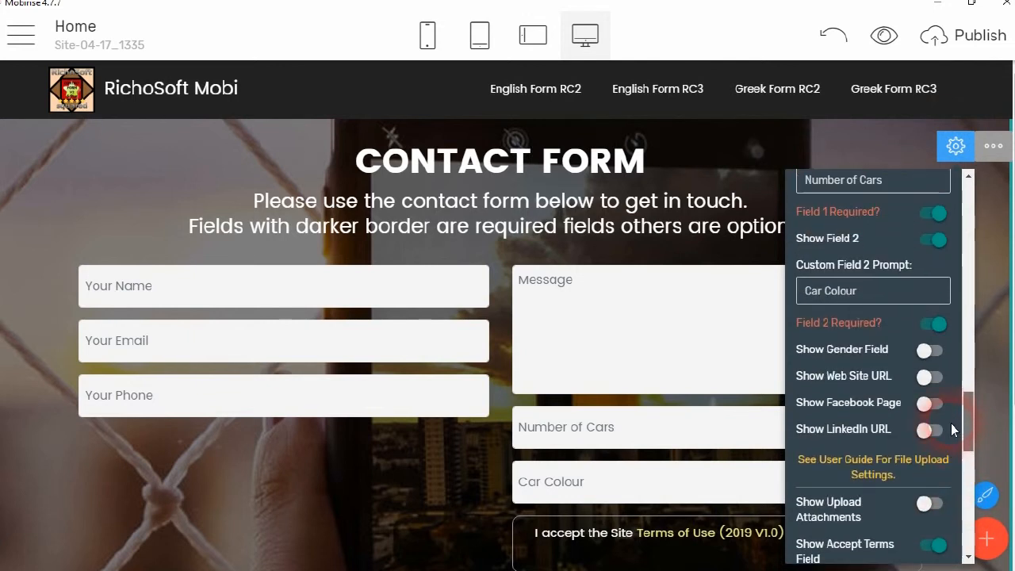
click(930, 241)
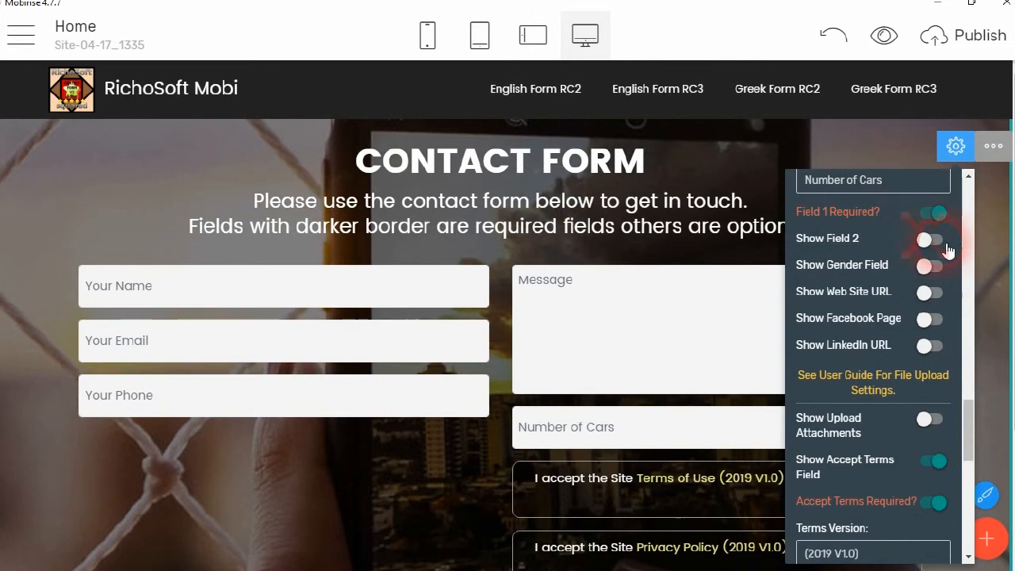
click(966, 202)
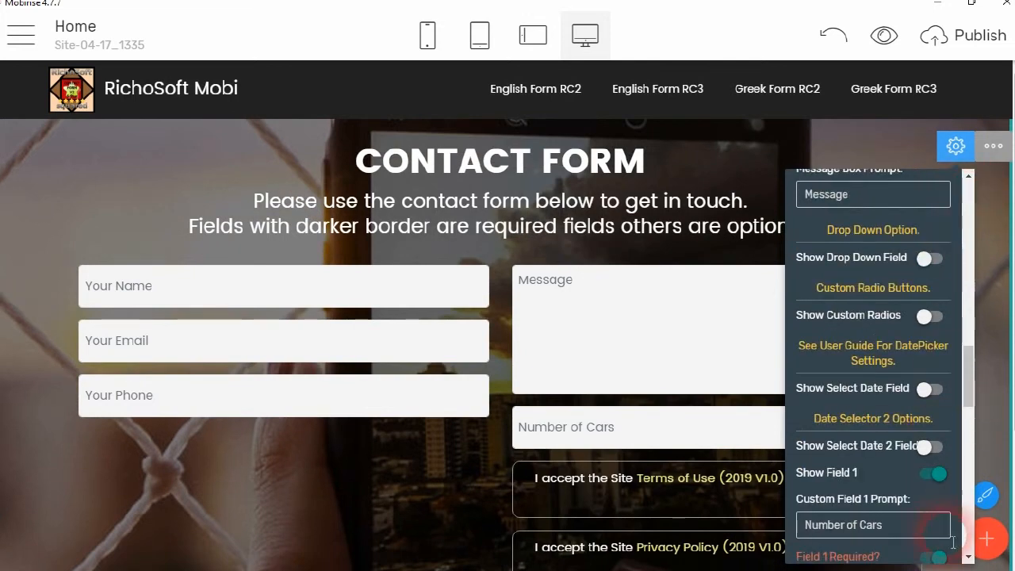
click(931, 476)
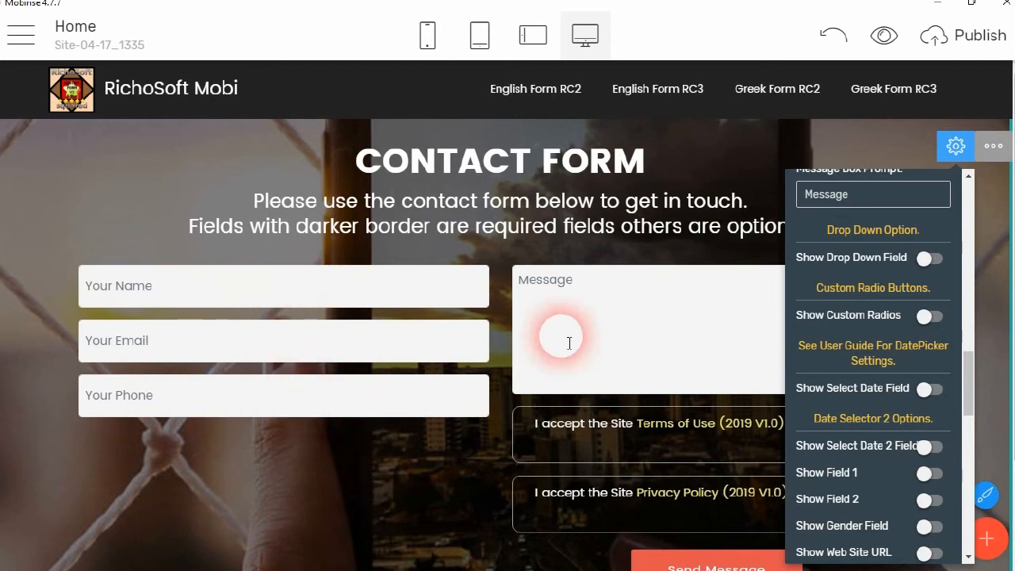
- Enable Use Recaptcha for the contact form and highlight the Google reCaptcha2 public API key value
scroll(673, 462, down, 1)
scroll(673, 462, down, 2)
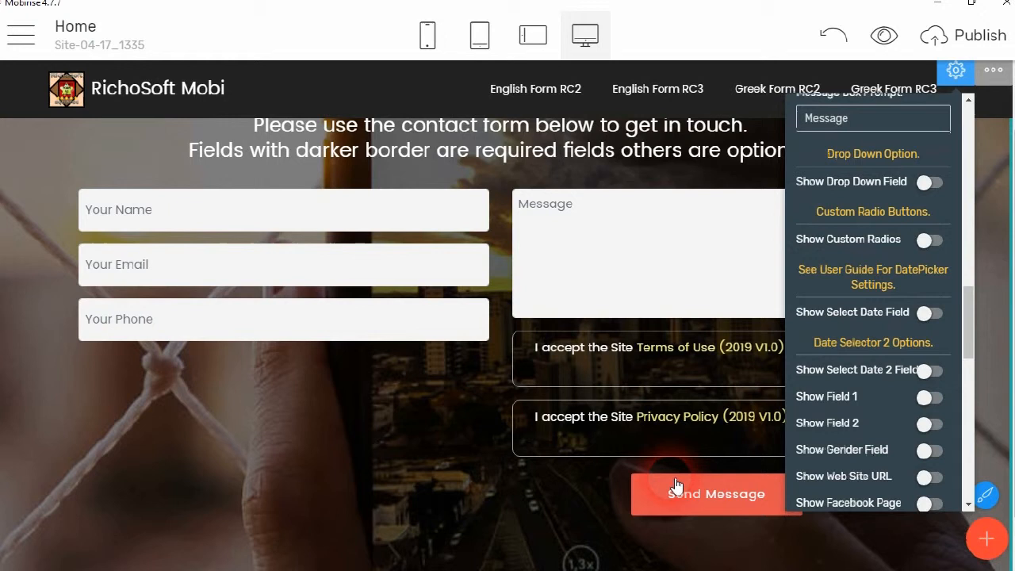
scroll(551, 419, up, 1)
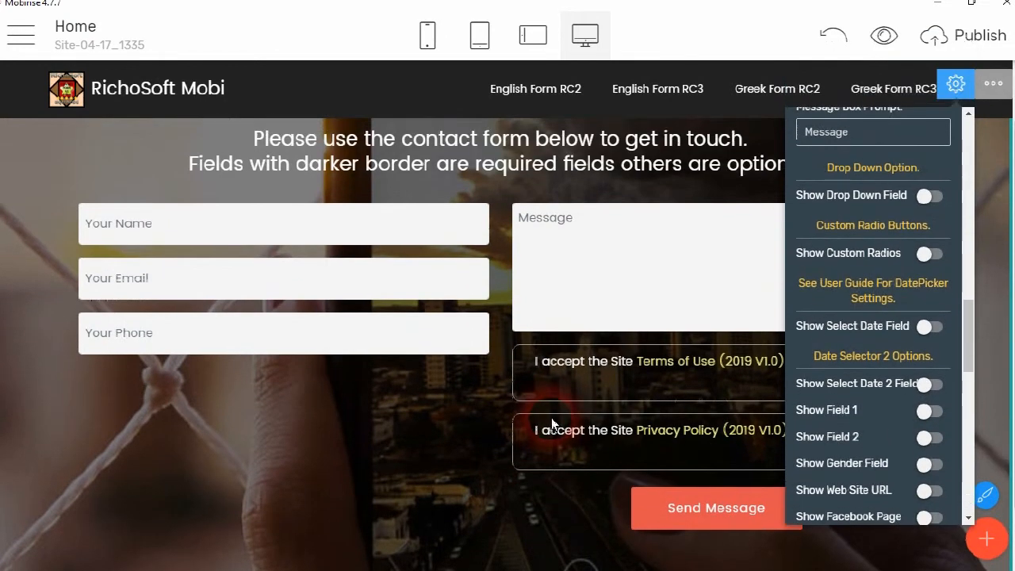
scroll(551, 417, up, 1)
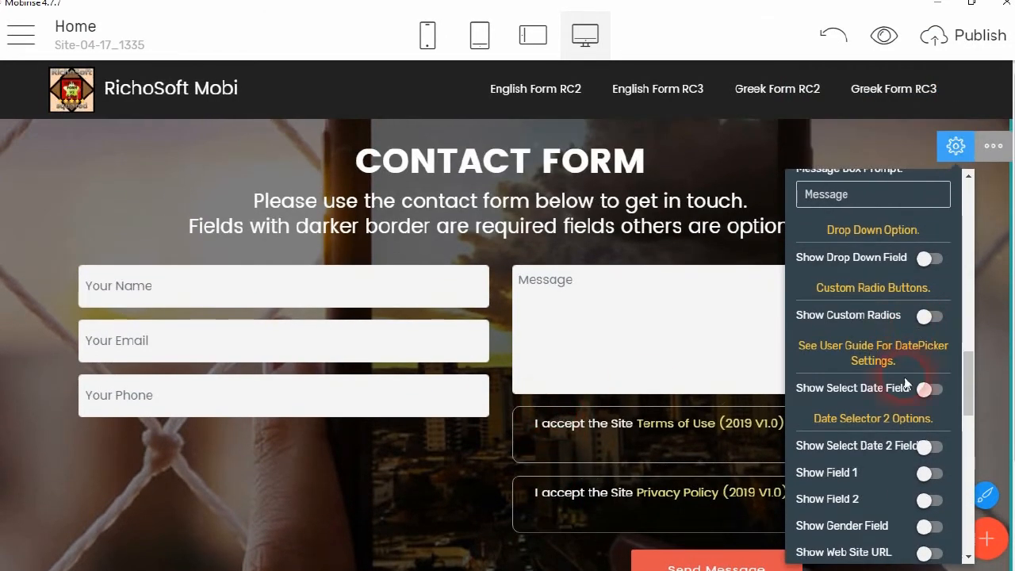
drag(976, 387, 972, 222)
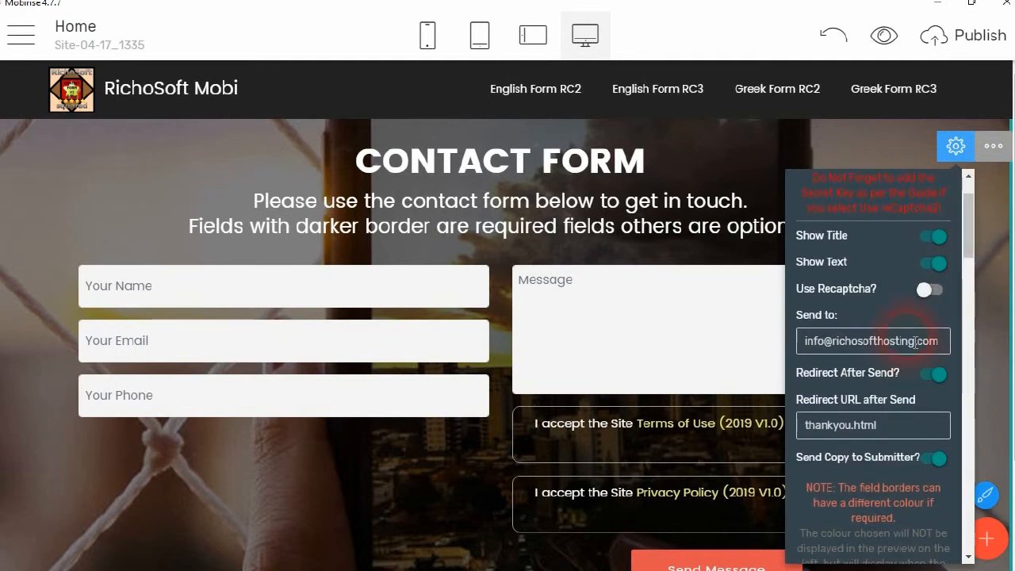
click(931, 290)
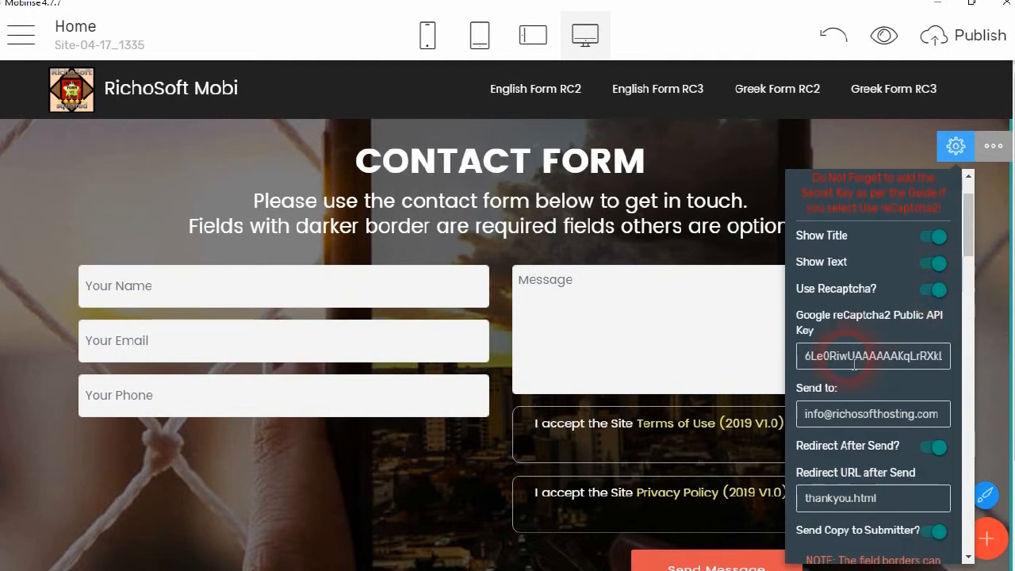
drag(815, 361, 970, 354)
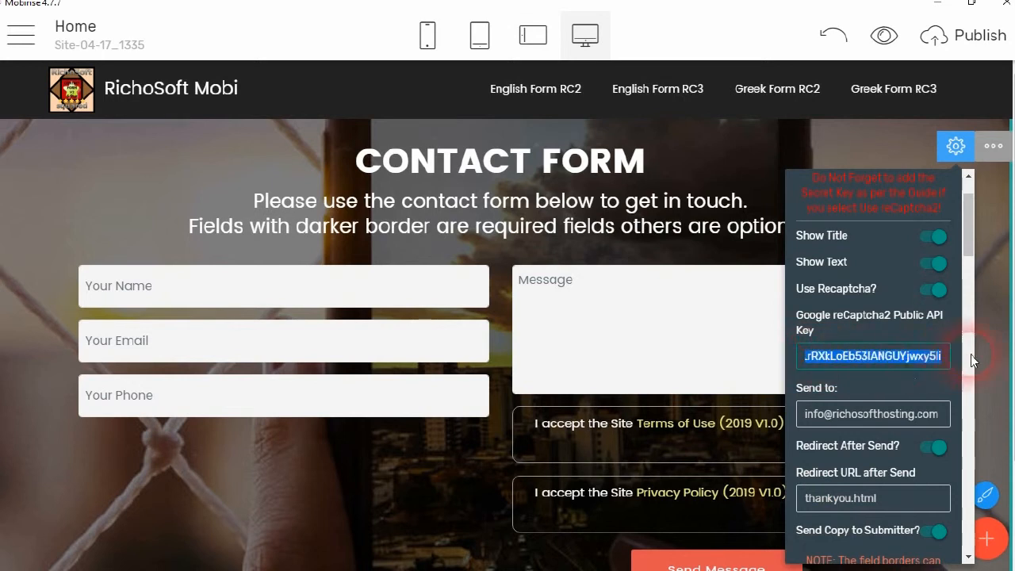
click(912, 347)
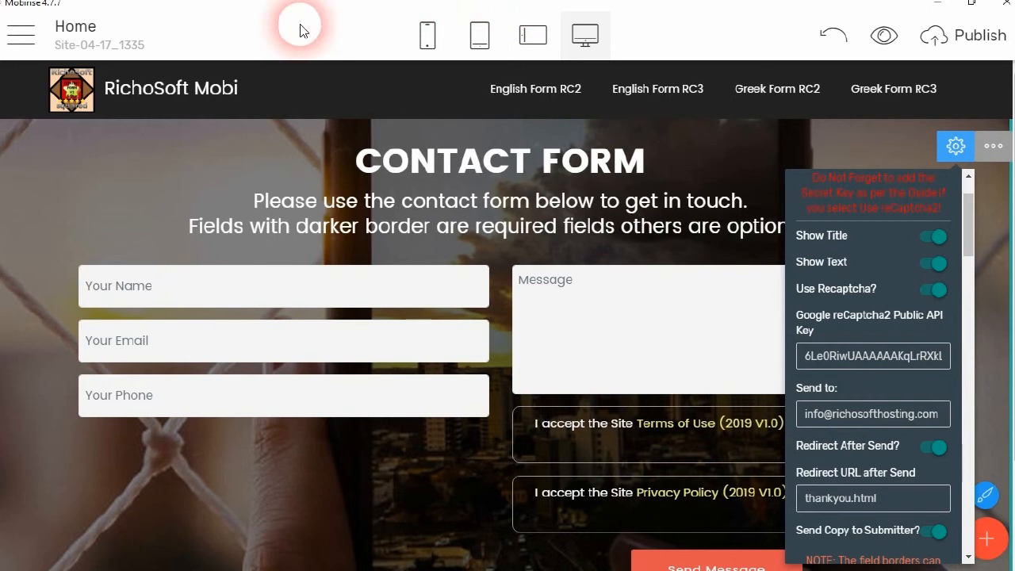
- Preview the page in the browser, examine the form's required-field borders and its reCAPTCHA area, and close the preview
click(465, 176)
scroll(460, 179, down, 2)
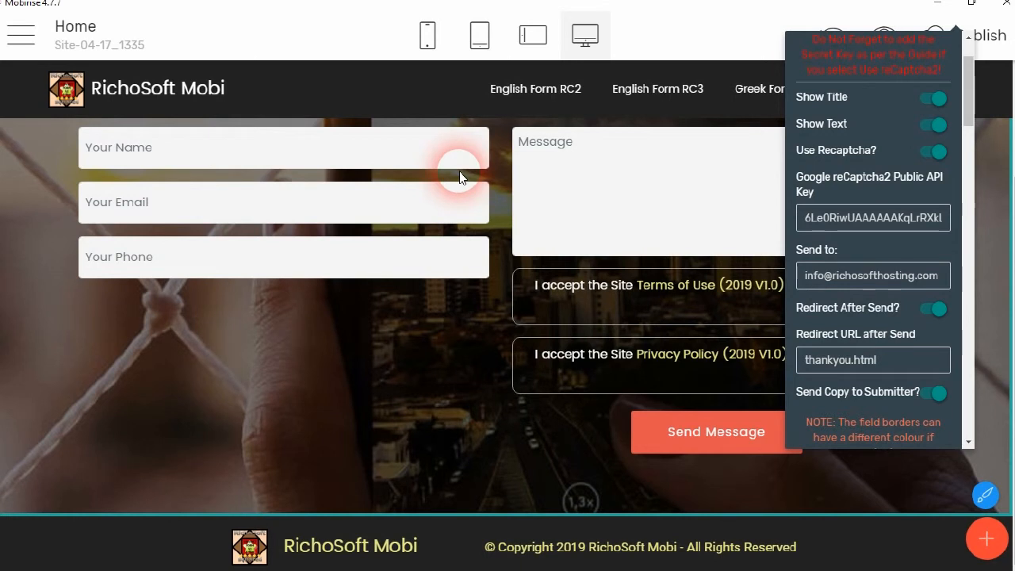
scroll(459, 172, up, 1)
scroll(462, 175, up, 1)
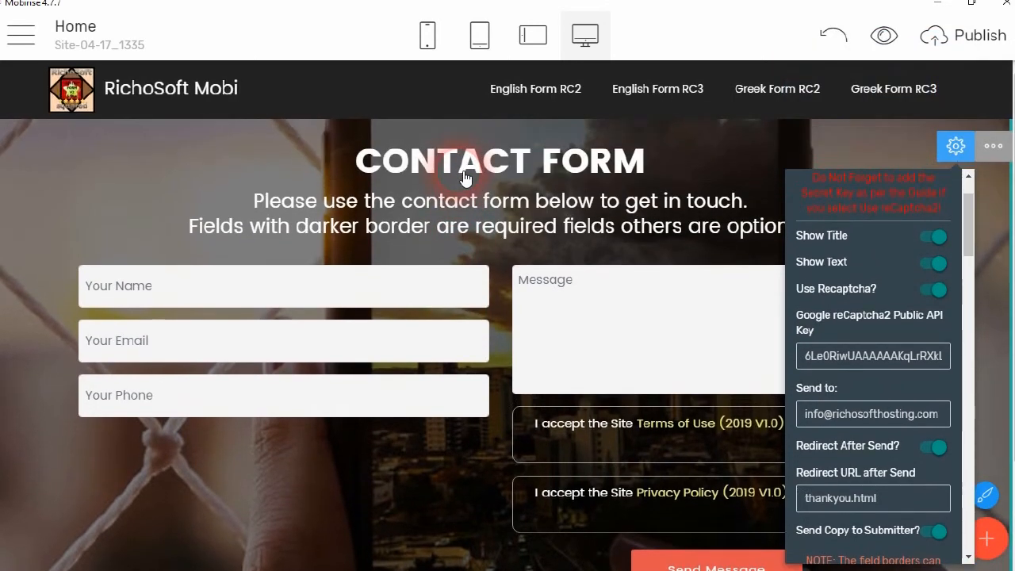
click(887, 37)
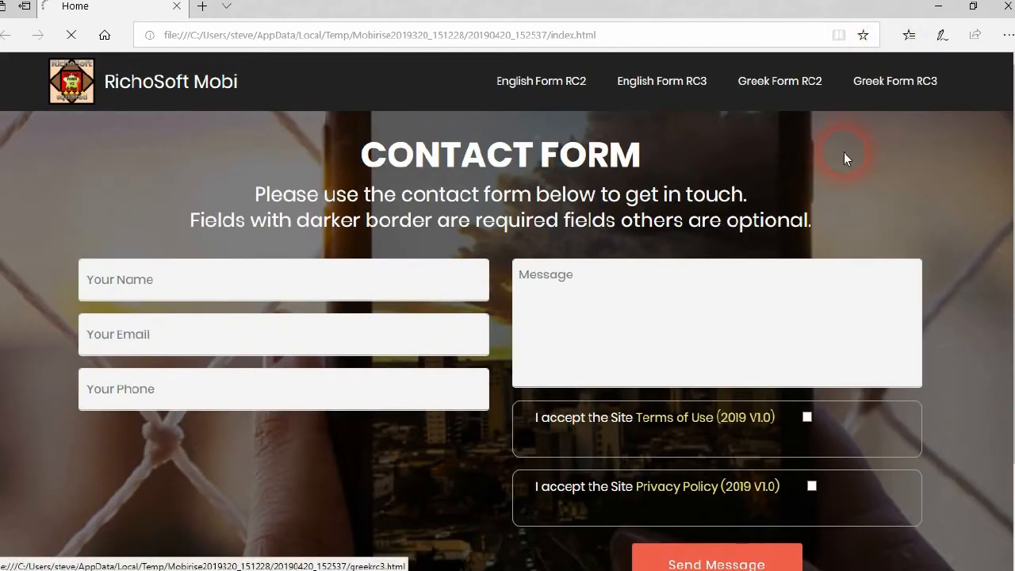
scroll(841, 165, down, 1)
scroll(840, 167, down, 1)
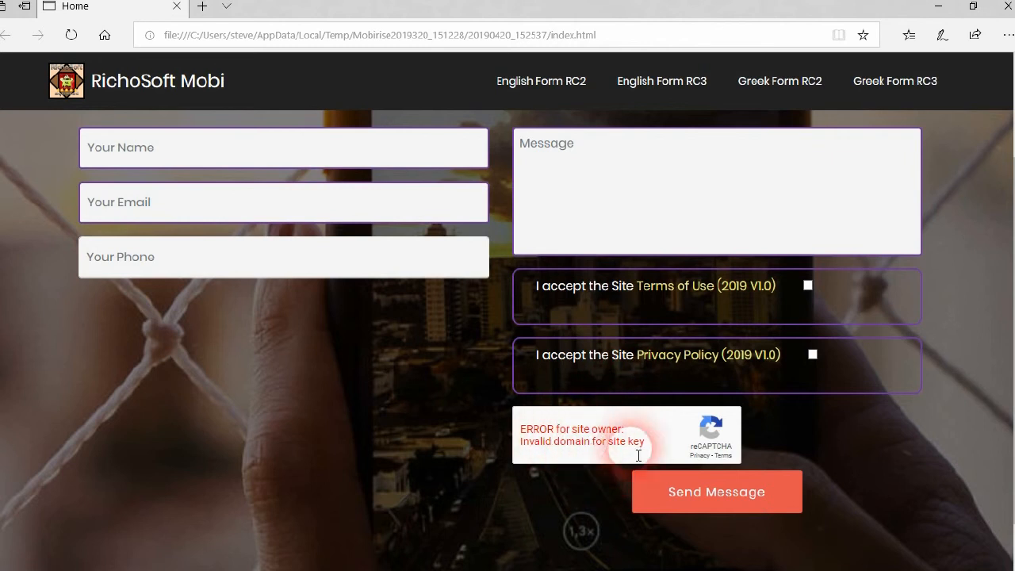
scroll(868, 369, up, 2)
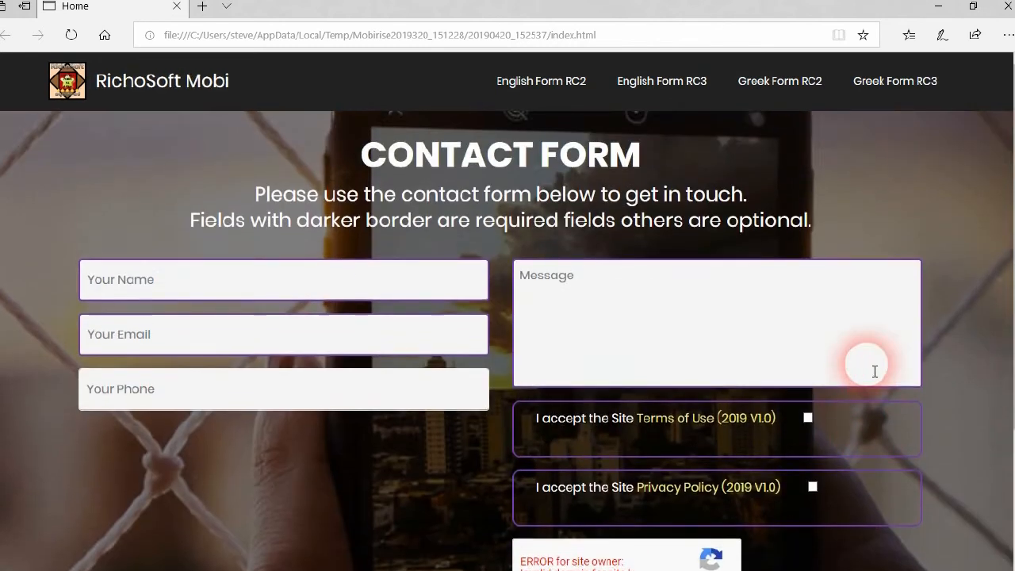
scroll(874, 371, down, 2)
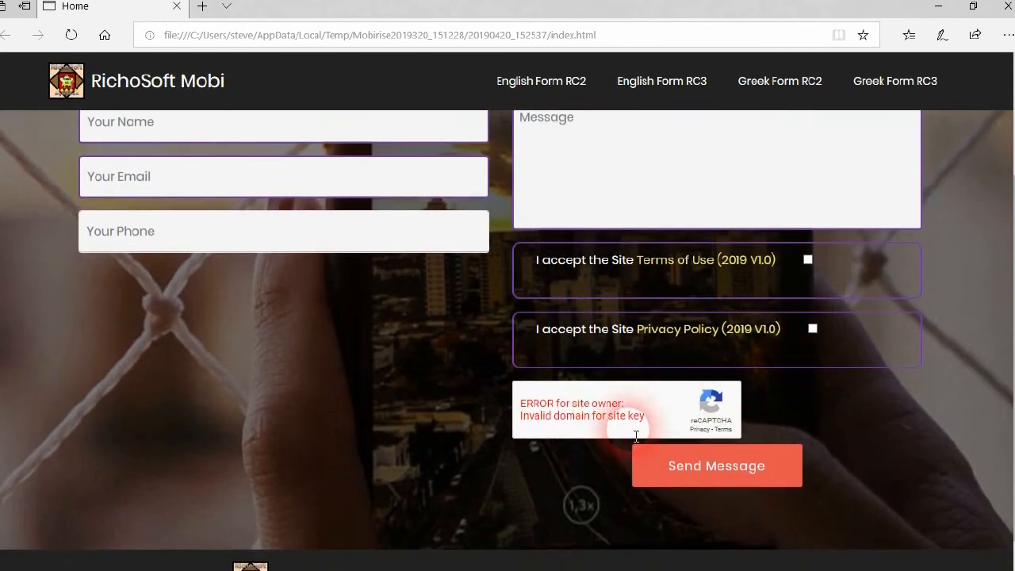
scroll(843, 226, up, 2)
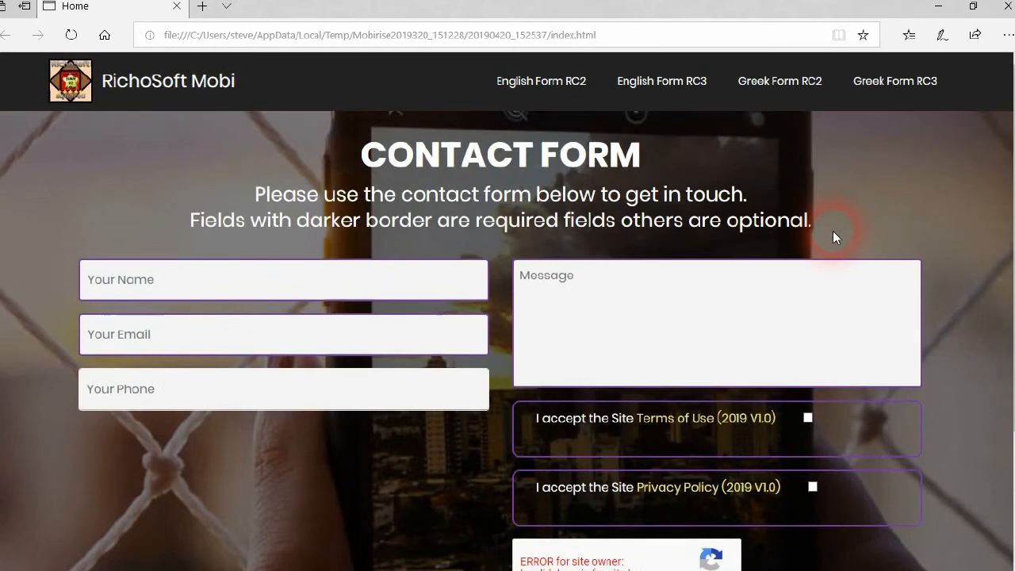
click(1005, 8)
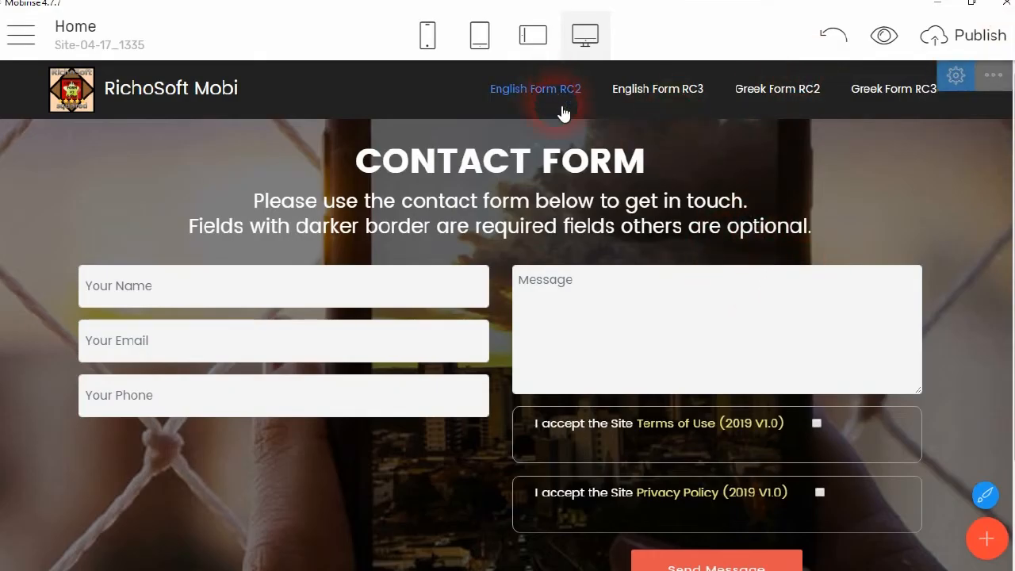
- Open the ReCaptcha3 page for the English form from the site's page list
click(680, 89)
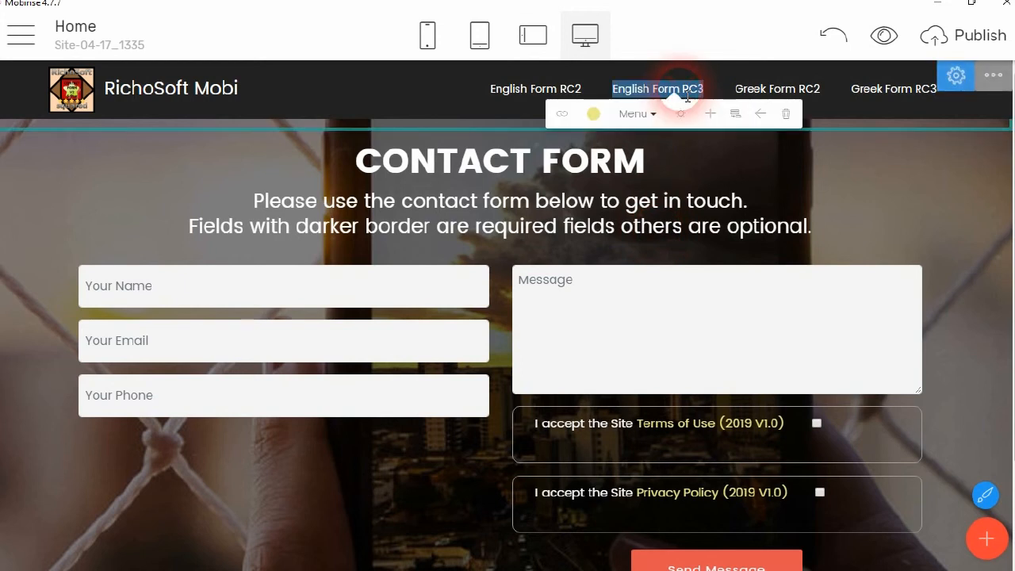
click(25, 38)
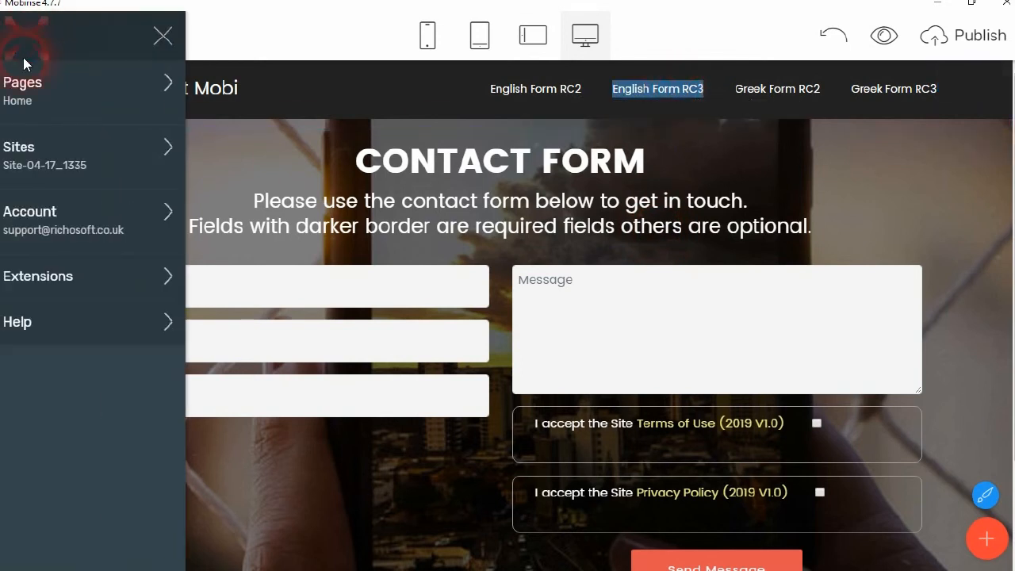
click(22, 87)
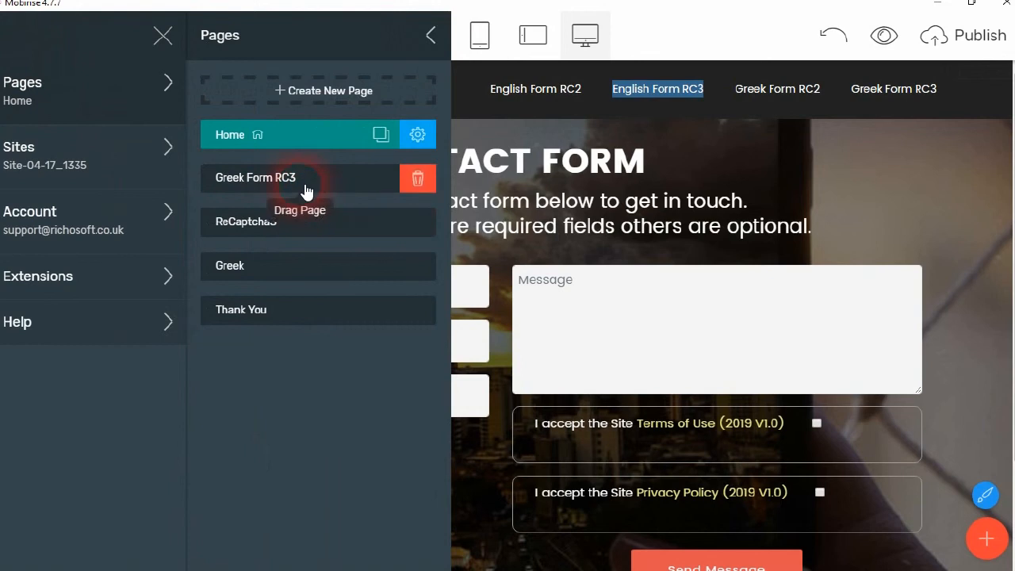
click(262, 223)
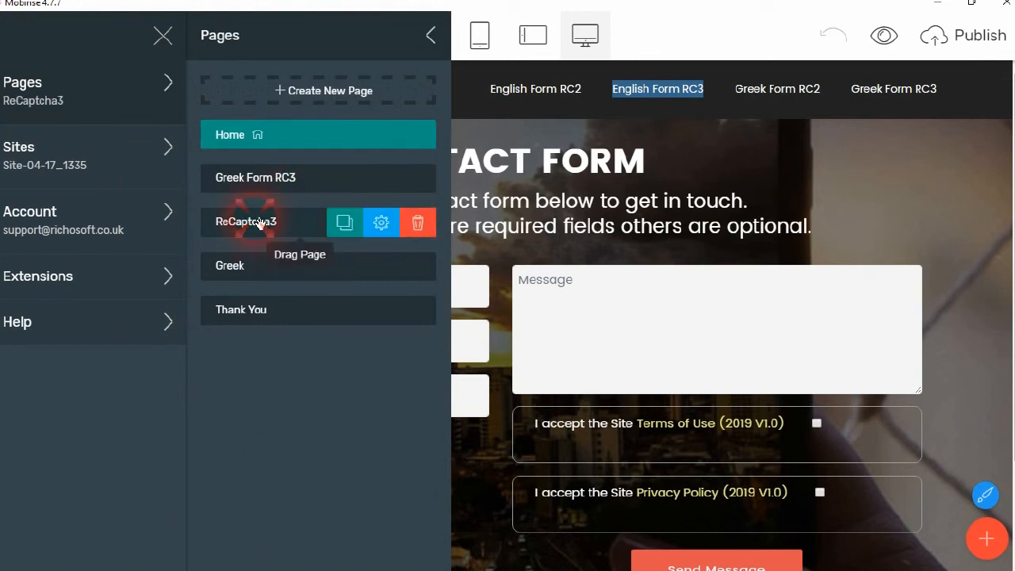
click(713, 27)
- Look over the ReCaptcha3 page's contact form and its block parameters, including the reCaptcha3 settings
scroll(789, 252, down, 3)
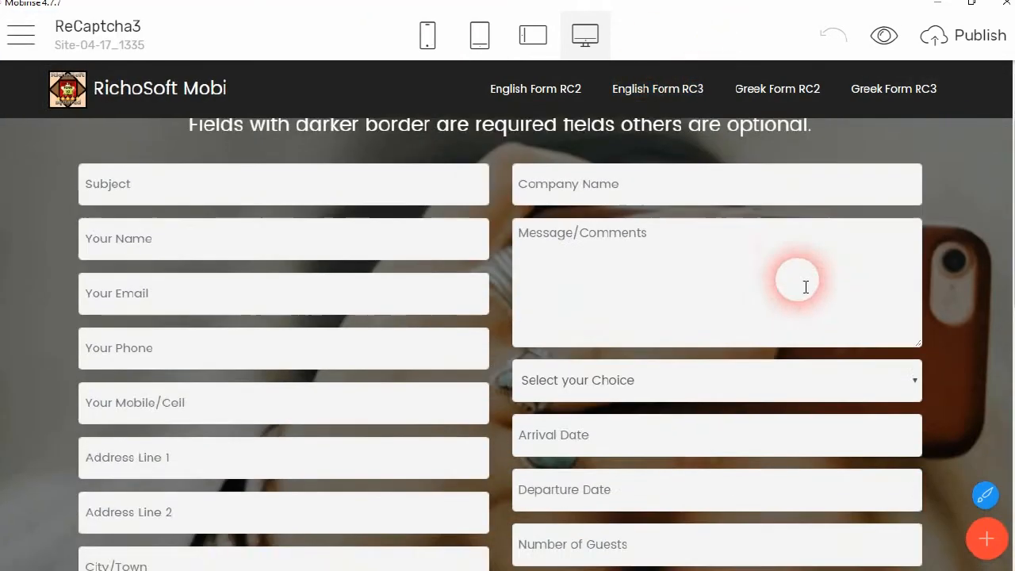
scroll(838, 233, up, 3)
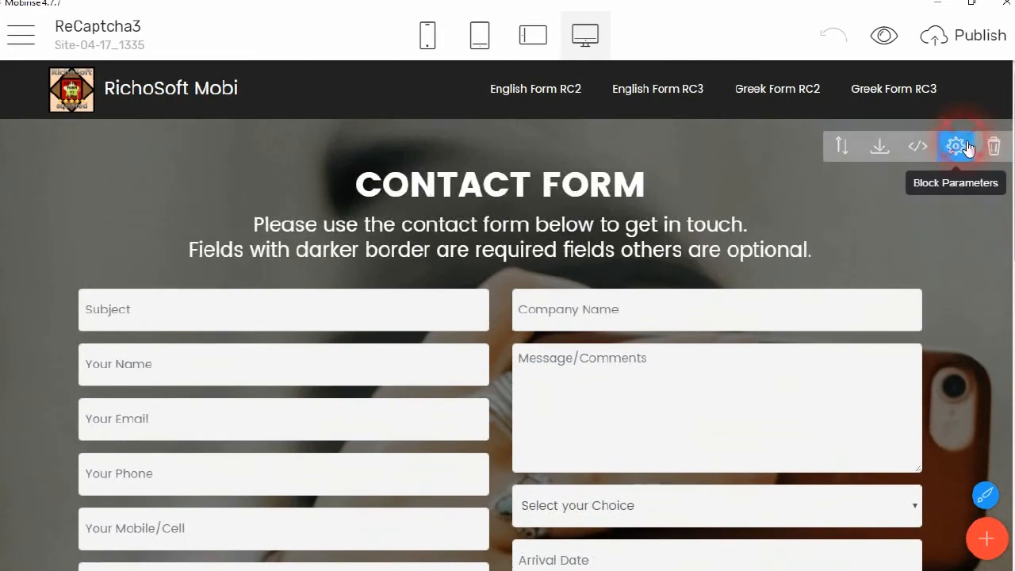
click(957, 146)
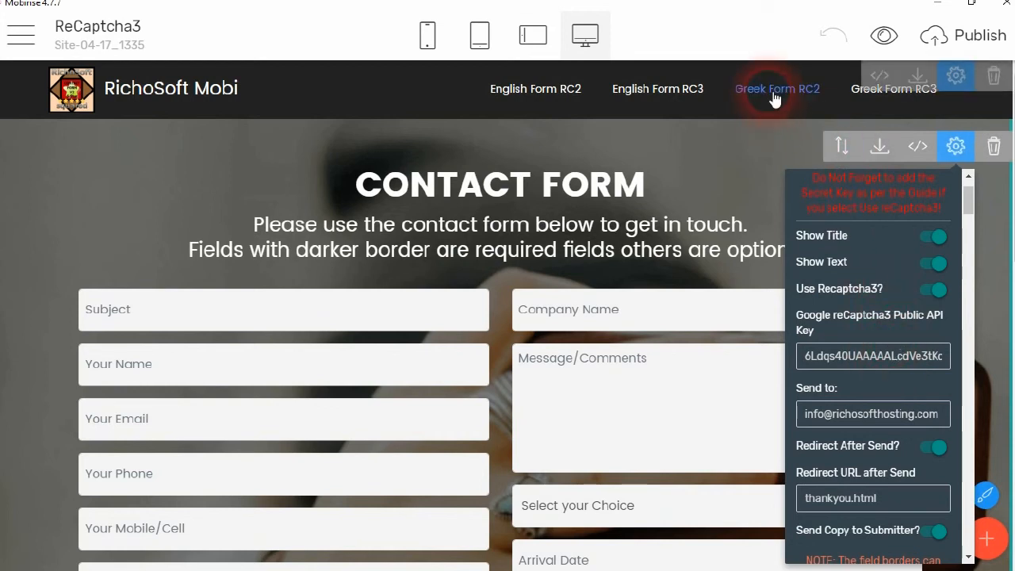
click(731, 43)
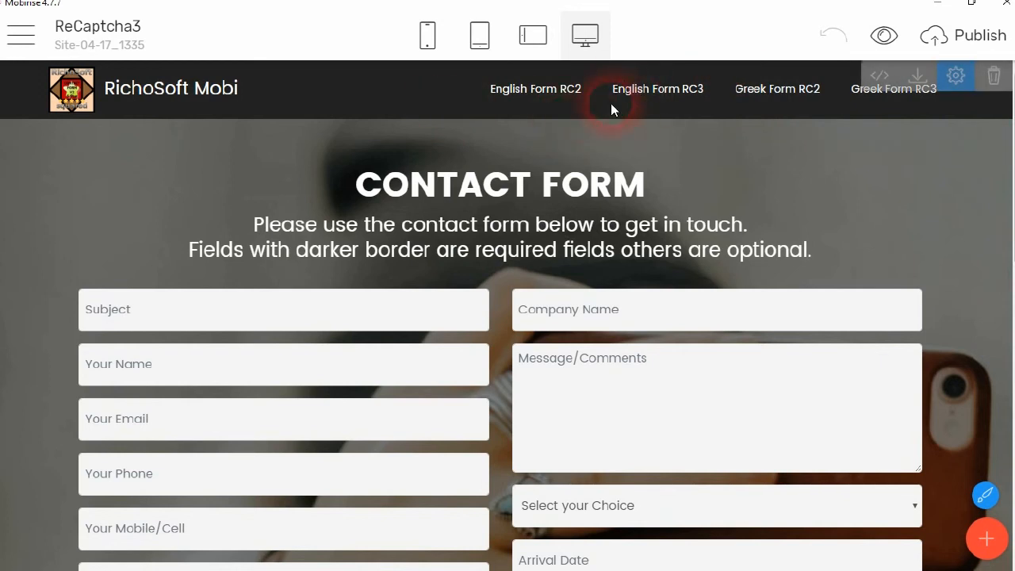
- Open the Greek page from the site's page list
click(777, 90)
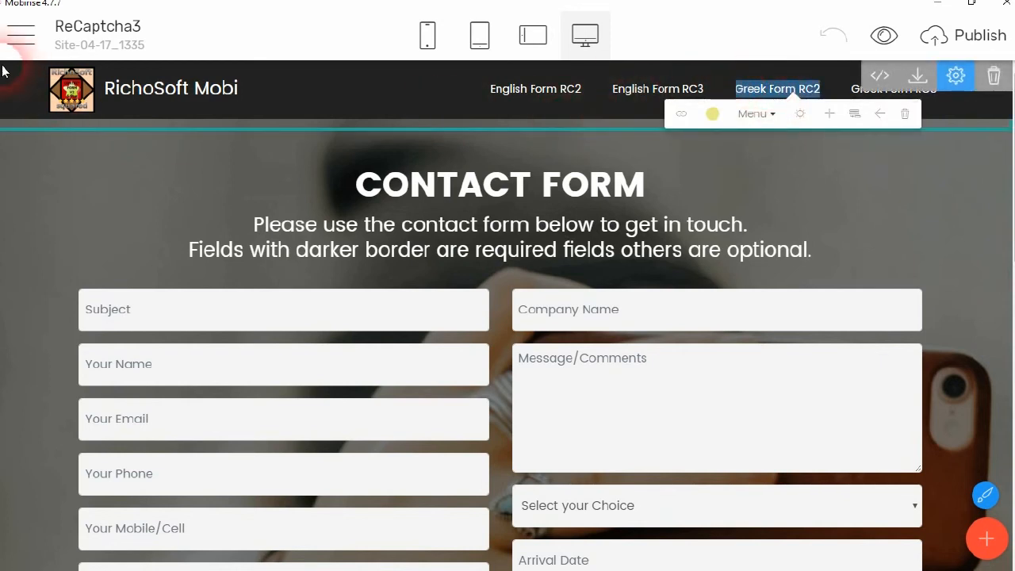
click(21, 35)
click(28, 94)
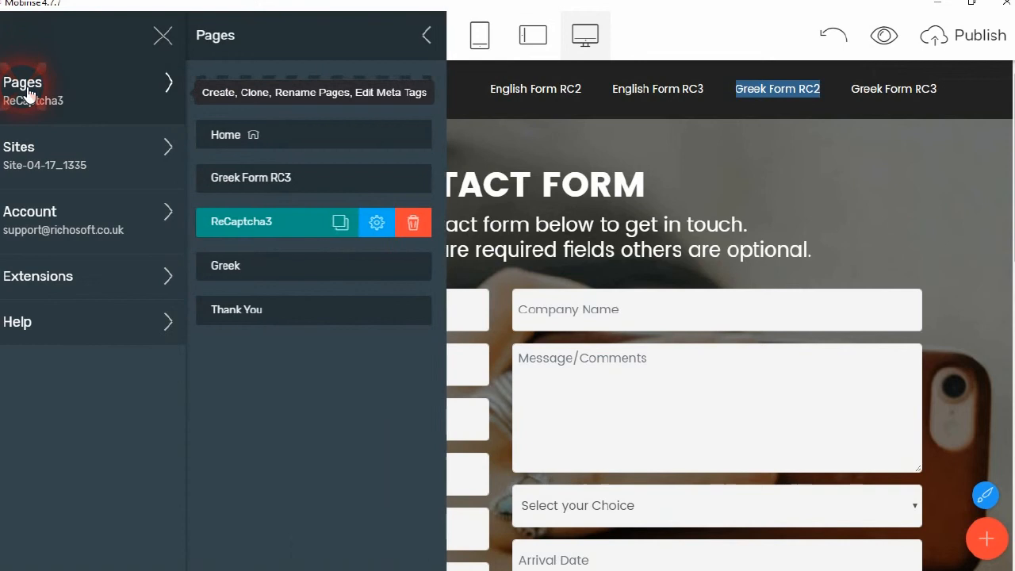
click(240, 268)
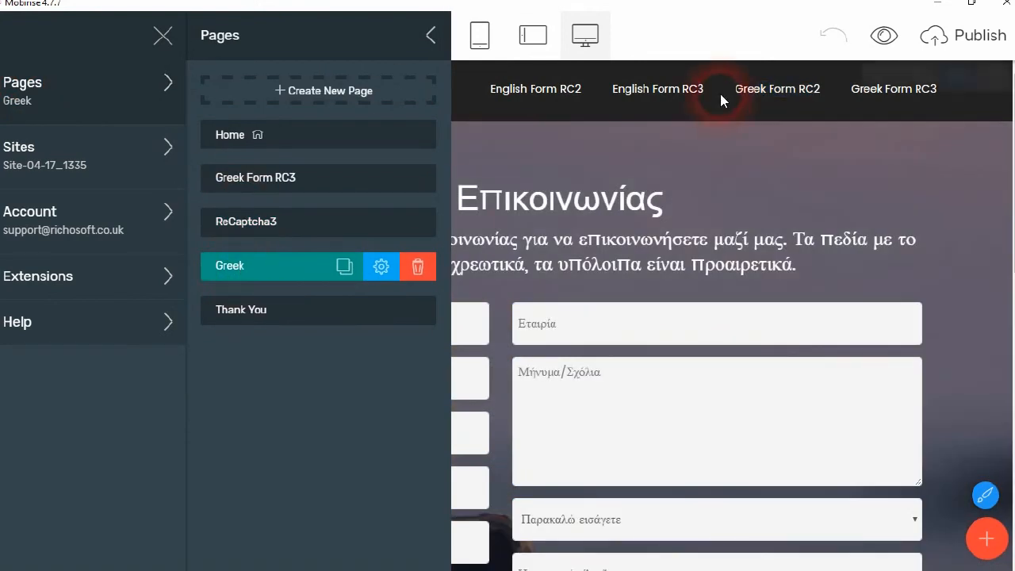
click(694, 38)
- Examine the Greek form down to its send button and point out the date, guest number and room type fields
scroll(626, 279, down, 7)
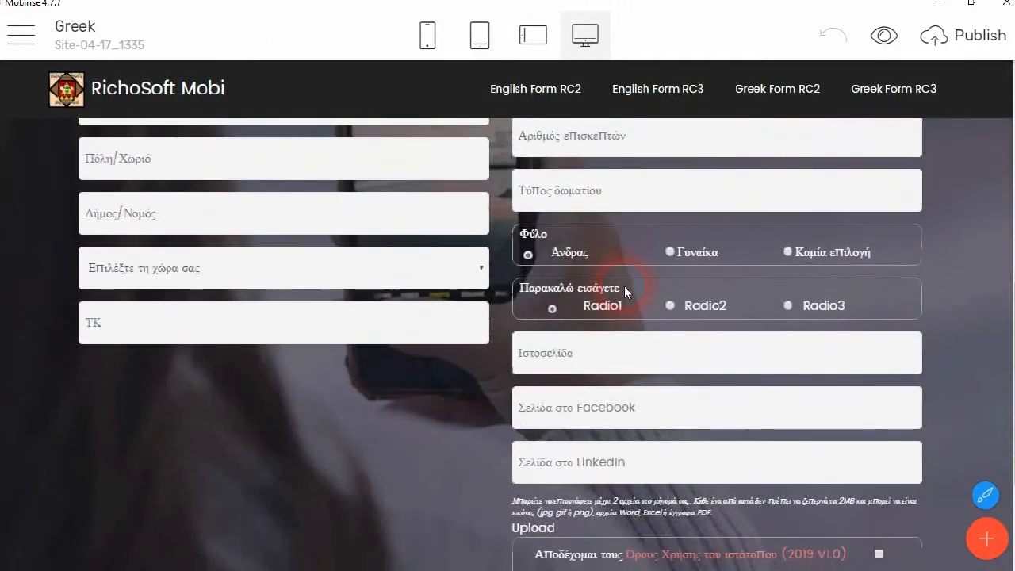
scroll(626, 287, down, 2)
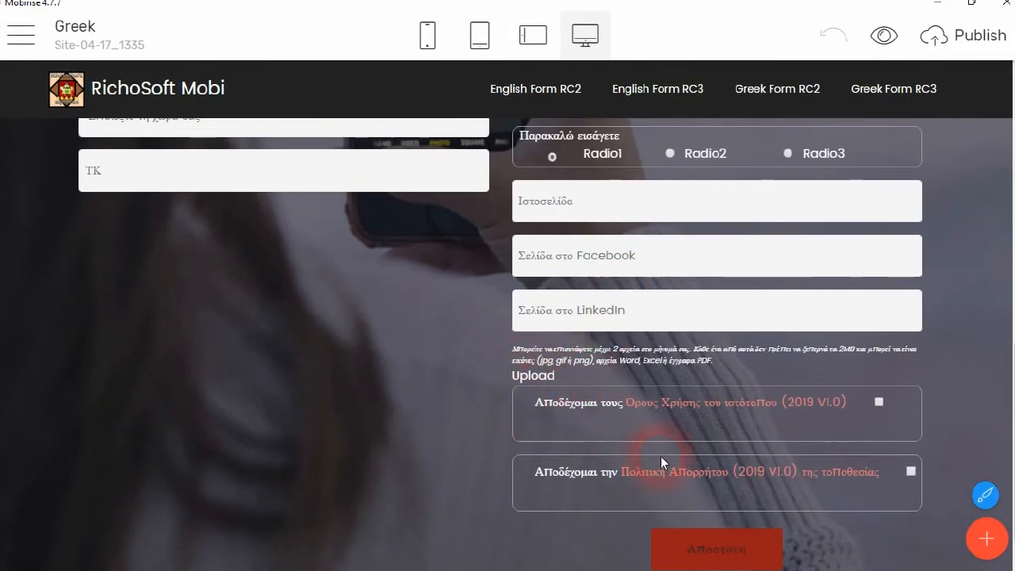
scroll(658, 278, up, 1)
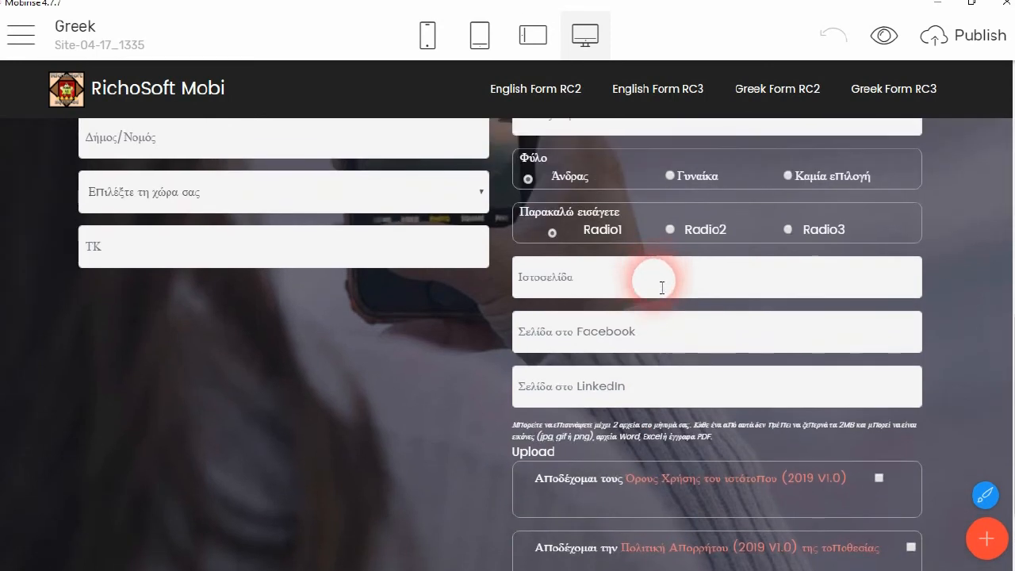
scroll(658, 291, up, 6)
scroll(641, 365, down, 2)
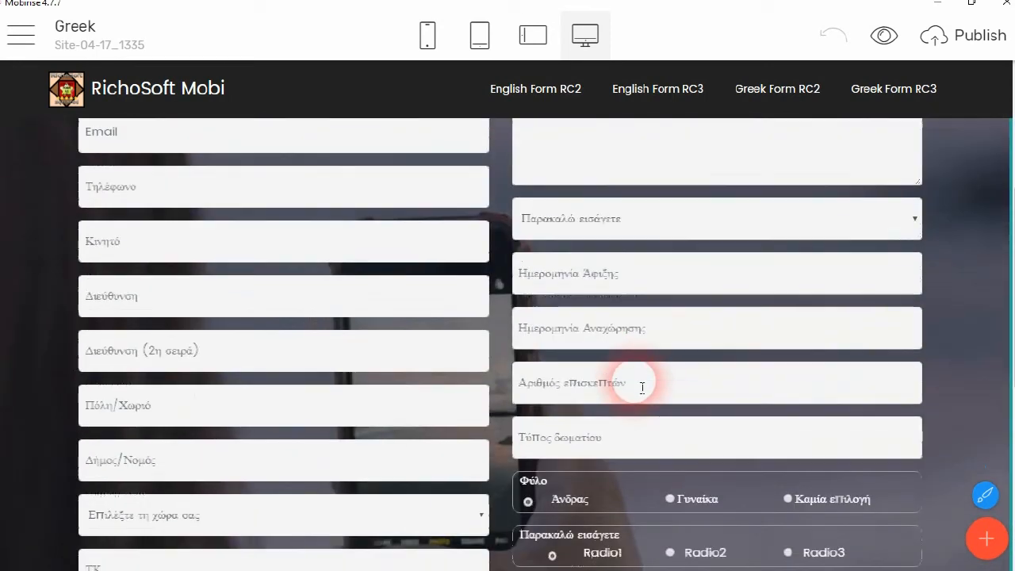
click(608, 244)
click(601, 297)
click(597, 342)
click(585, 396)
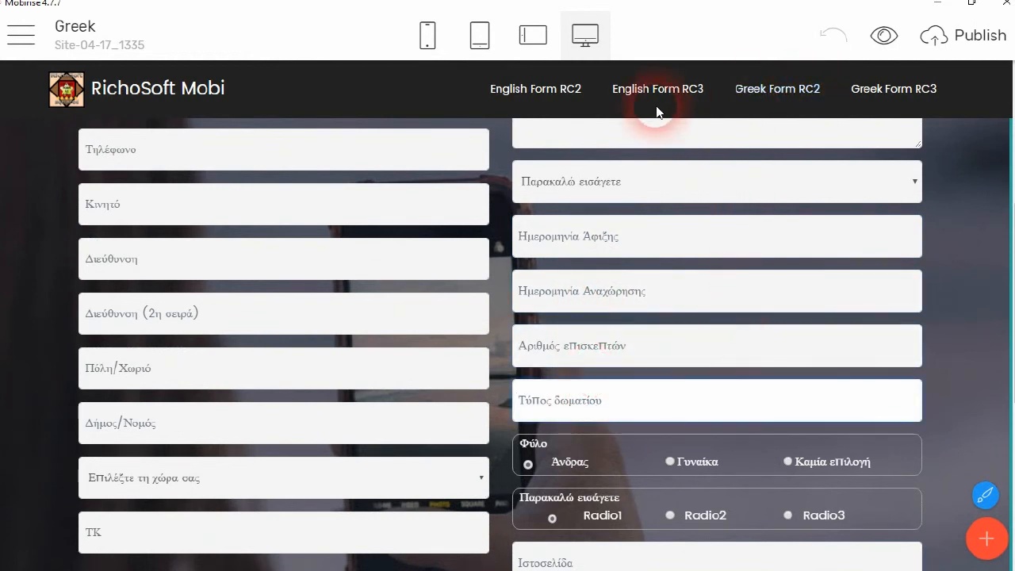
- Preview the Greek page in the browser and look over the form's fields and borders
mouse_move(193, 568)
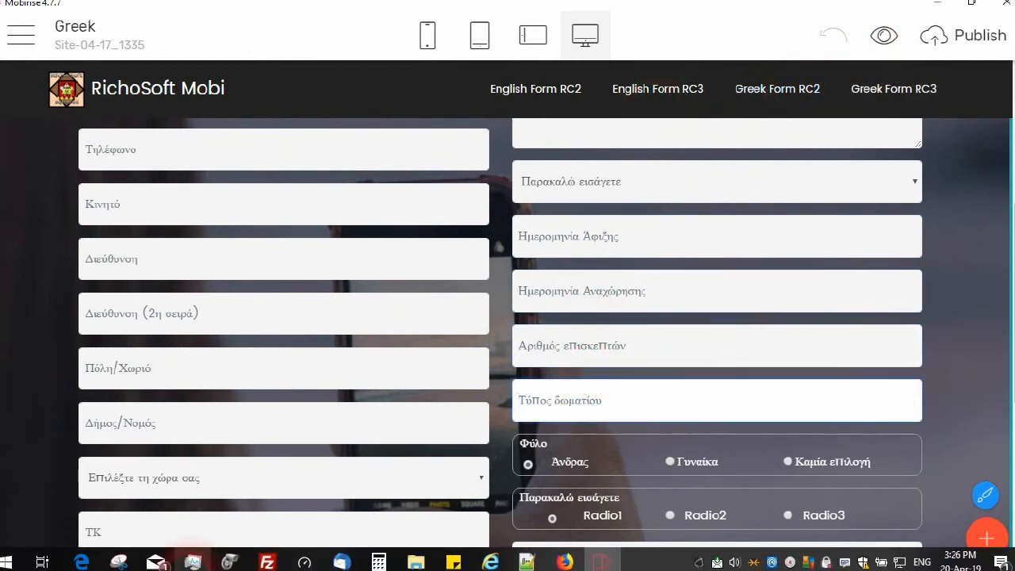
double_click(777, 92)
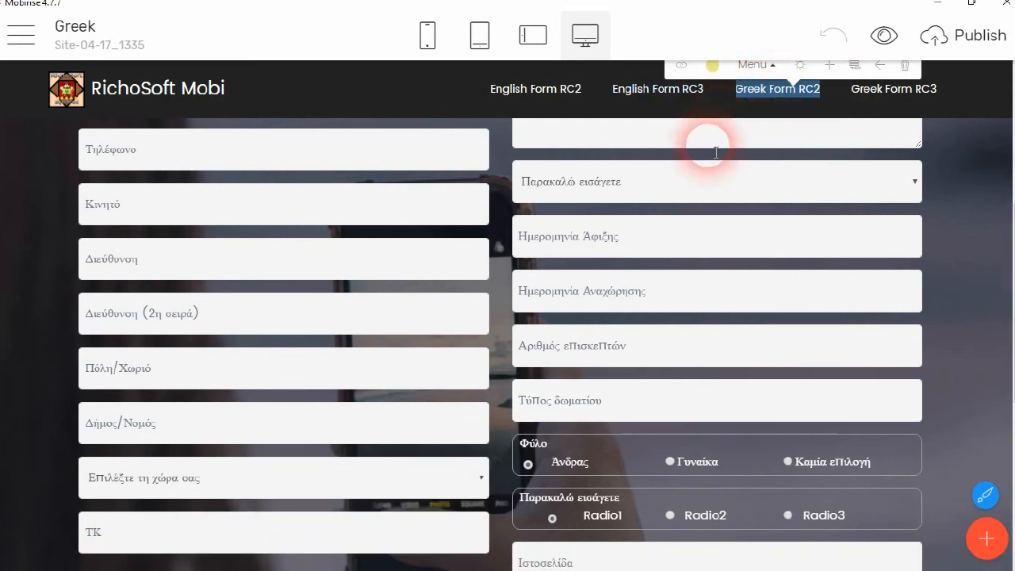
click(22, 36)
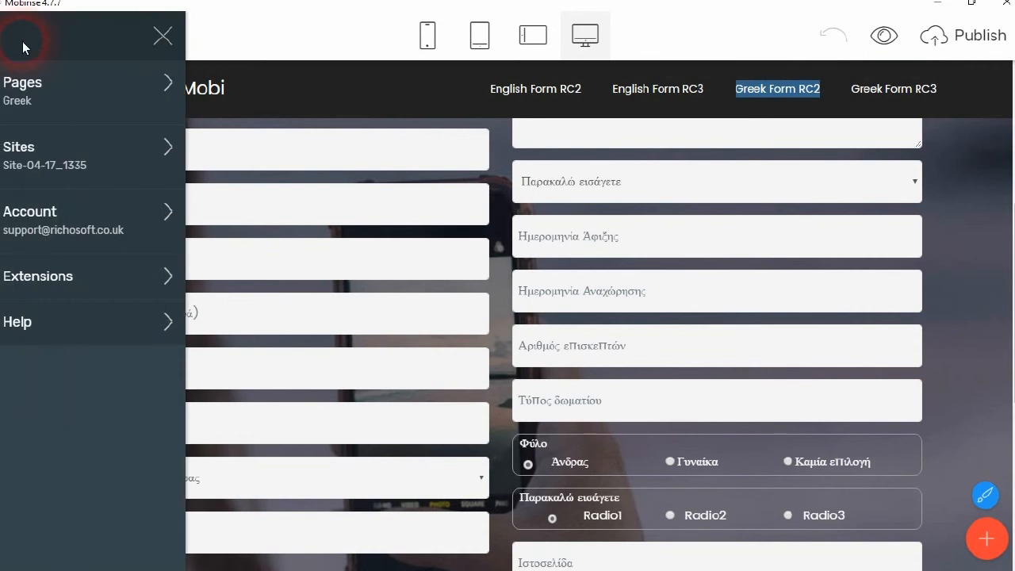
click(859, 36)
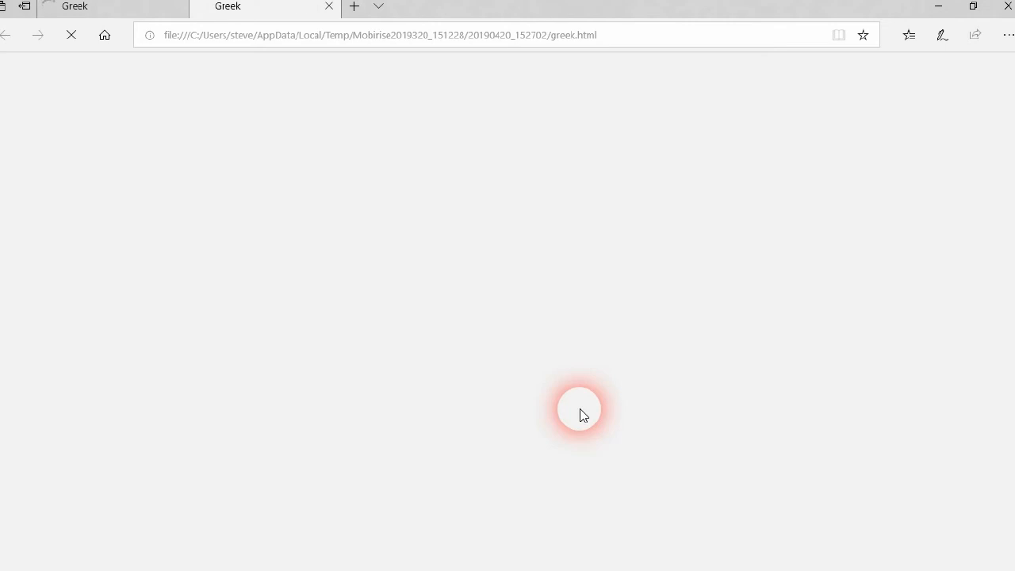
scroll(663, 333, down, 2)
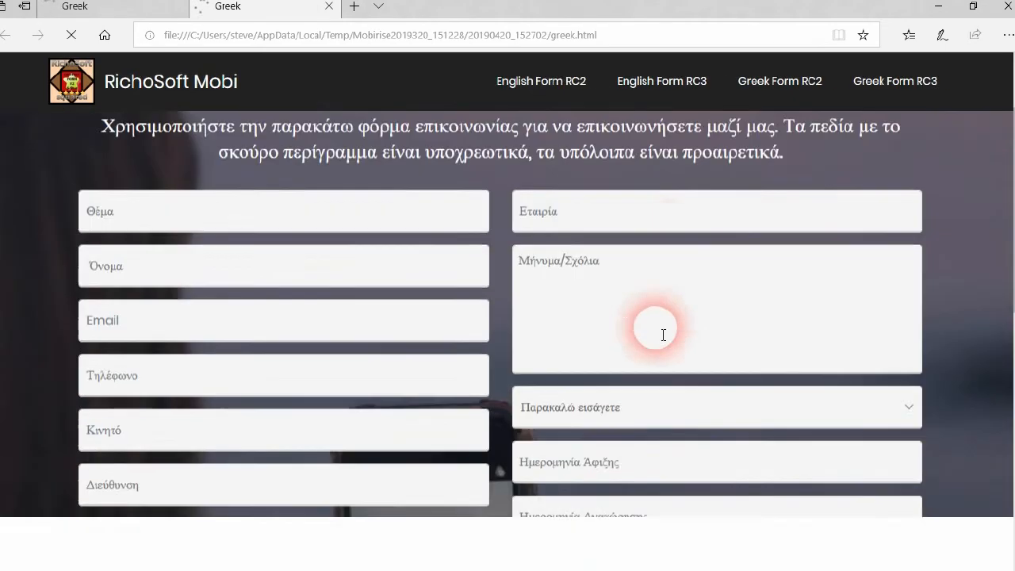
scroll(663, 334, down, 5)
scroll(646, 325, down, 2)
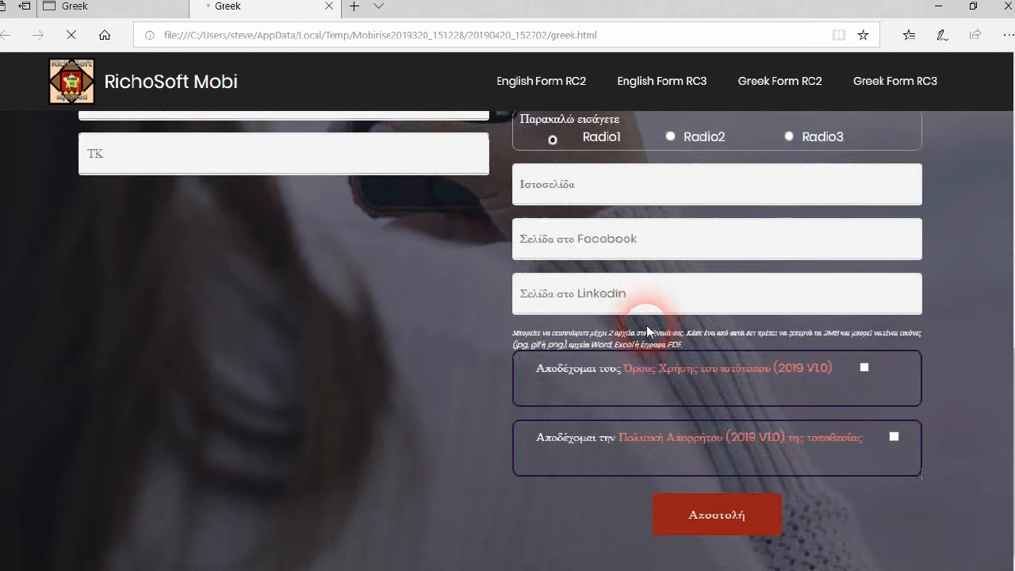
scroll(638, 301, up, 4)
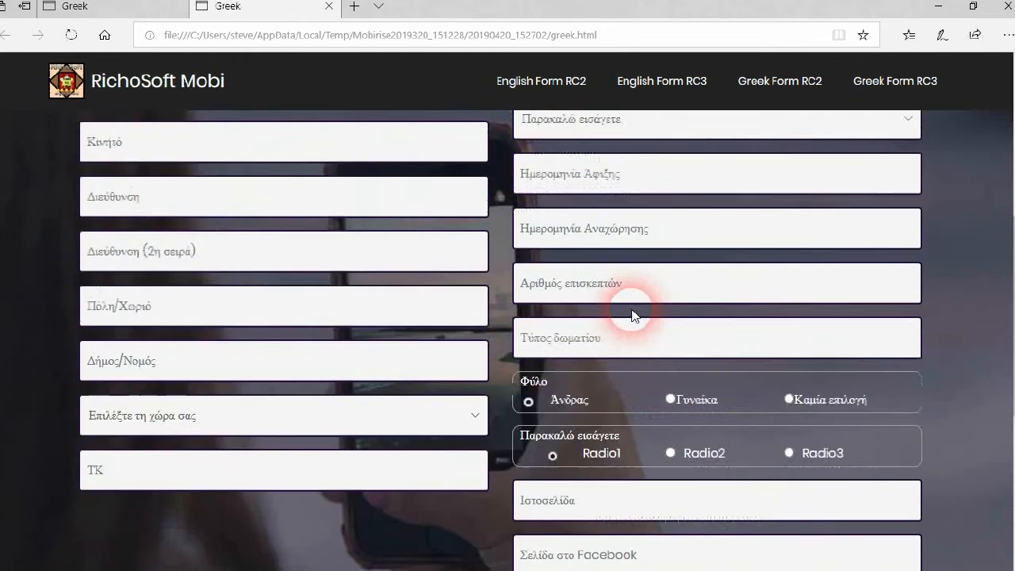
- Check the departure date field's Greek calendar and the Greek file upload control in the preview
click(634, 238)
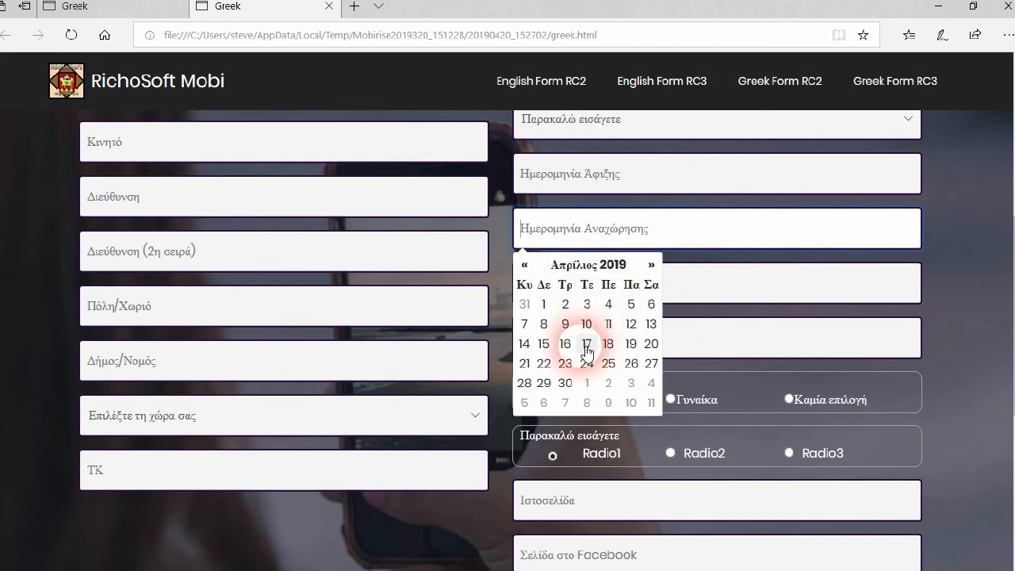
click(933, 281)
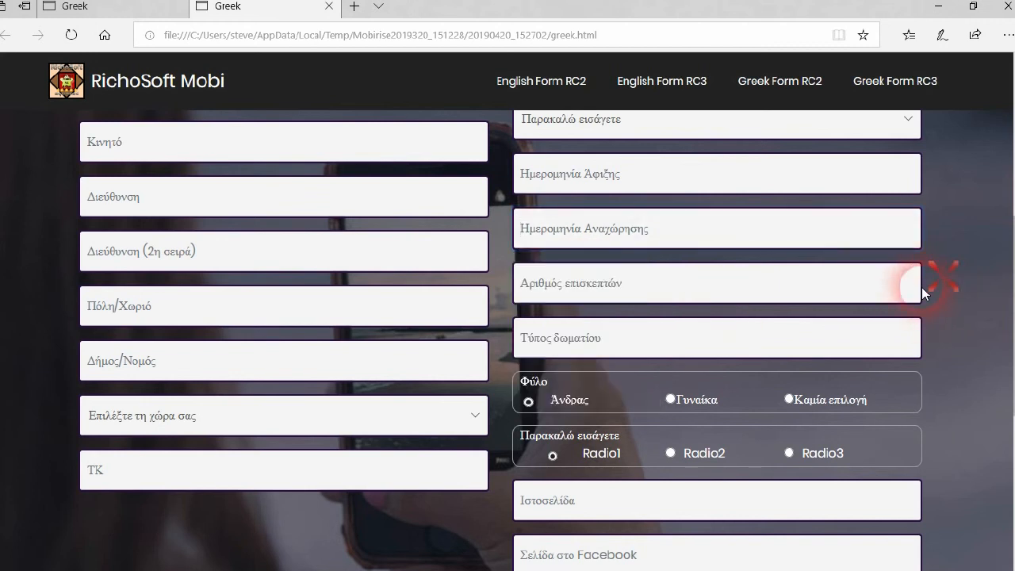
scroll(652, 380, down, 2)
scroll(655, 408, down, 3)
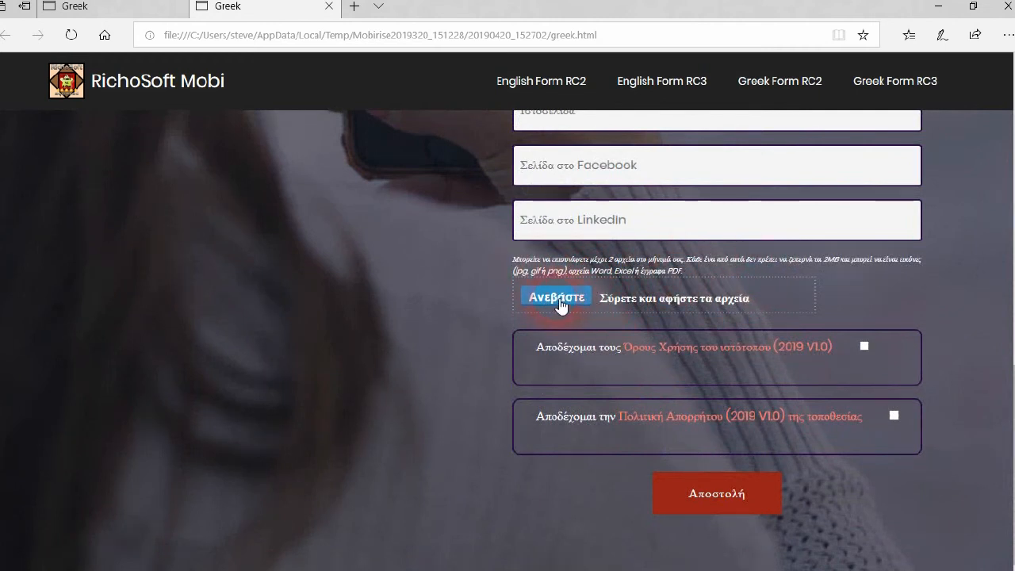
scroll(639, 448, up, 10)
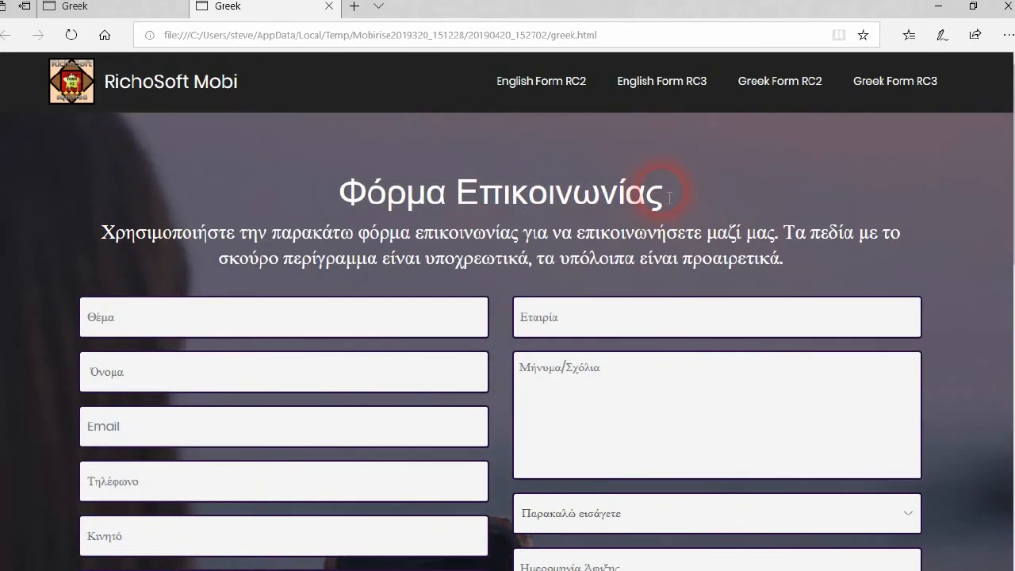
- Cancel closing all browser tabs and minimize the preview to return to Mobirise
click(1008, 5)
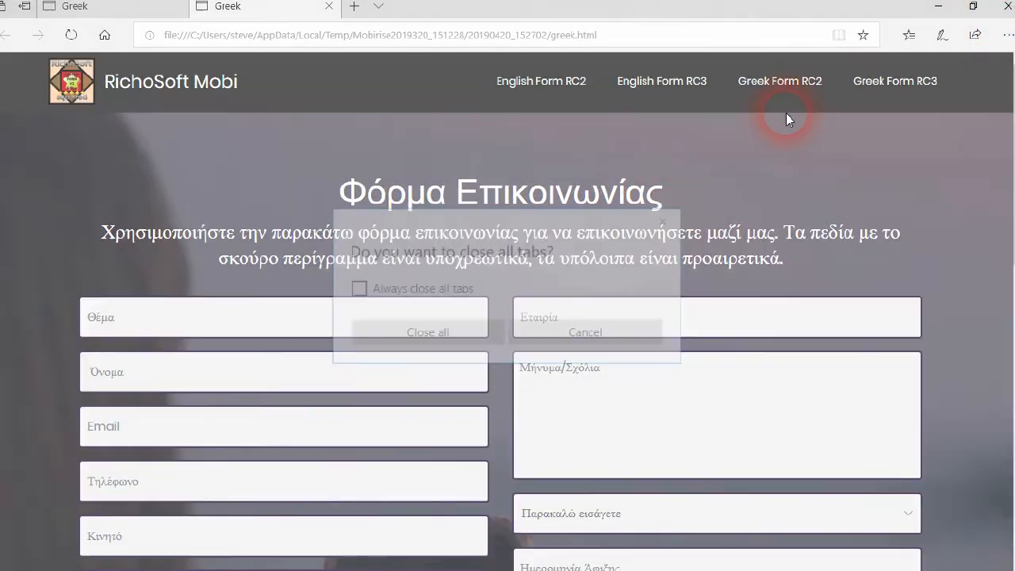
click(593, 333)
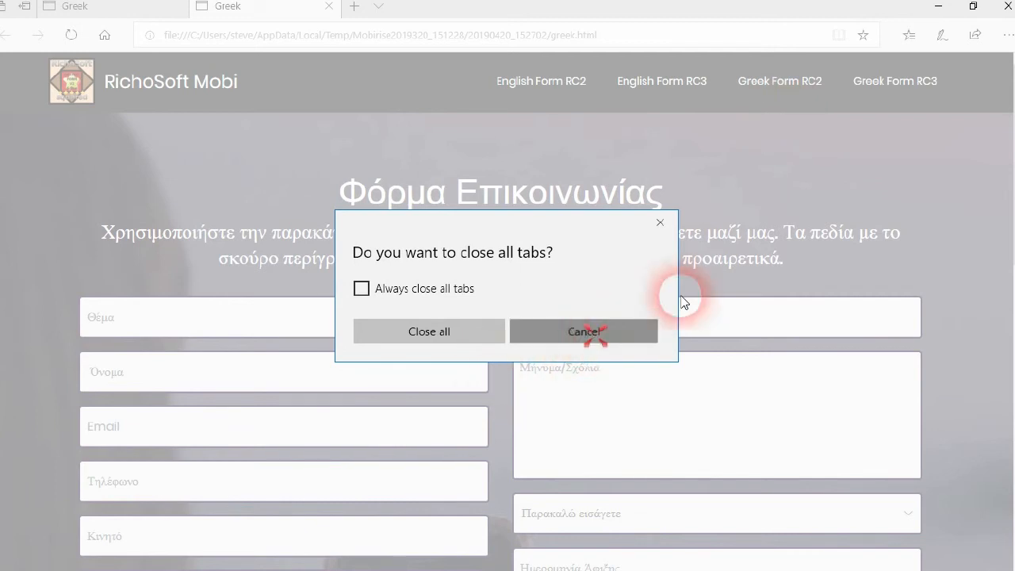
click(937, 7)
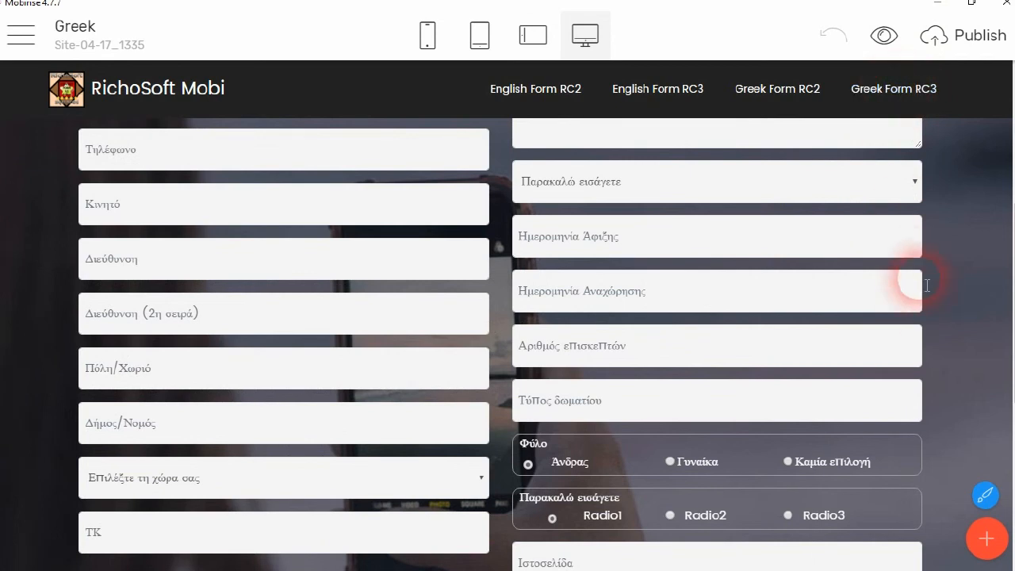
- Create a new page in the site and name it SMTP
click(24, 38)
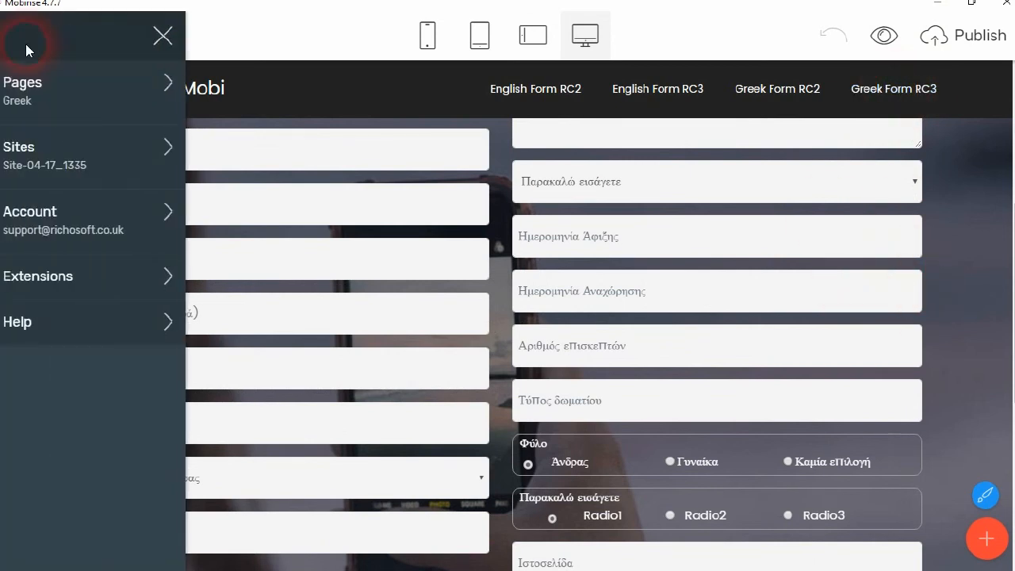
click(45, 84)
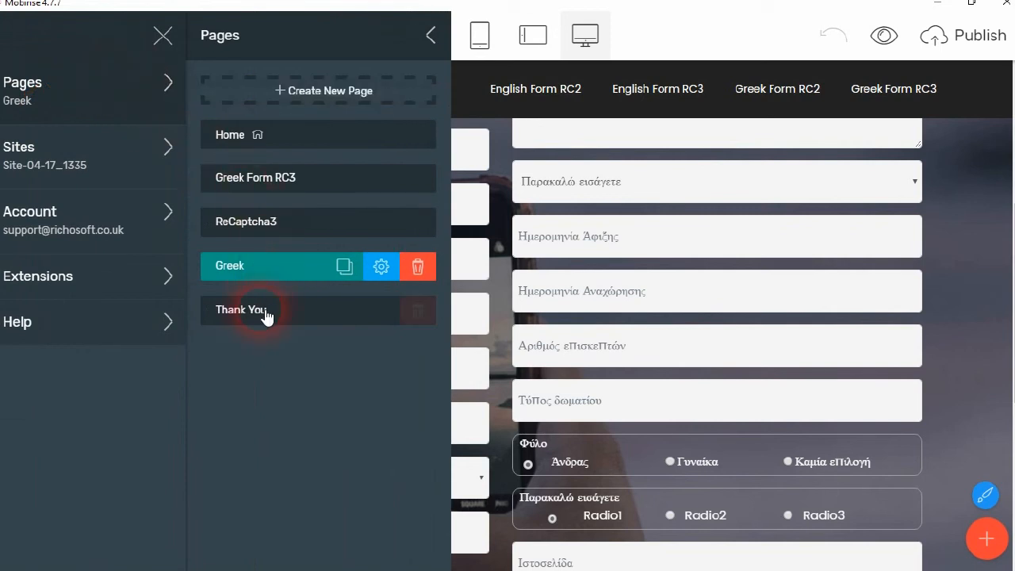
click(307, 93)
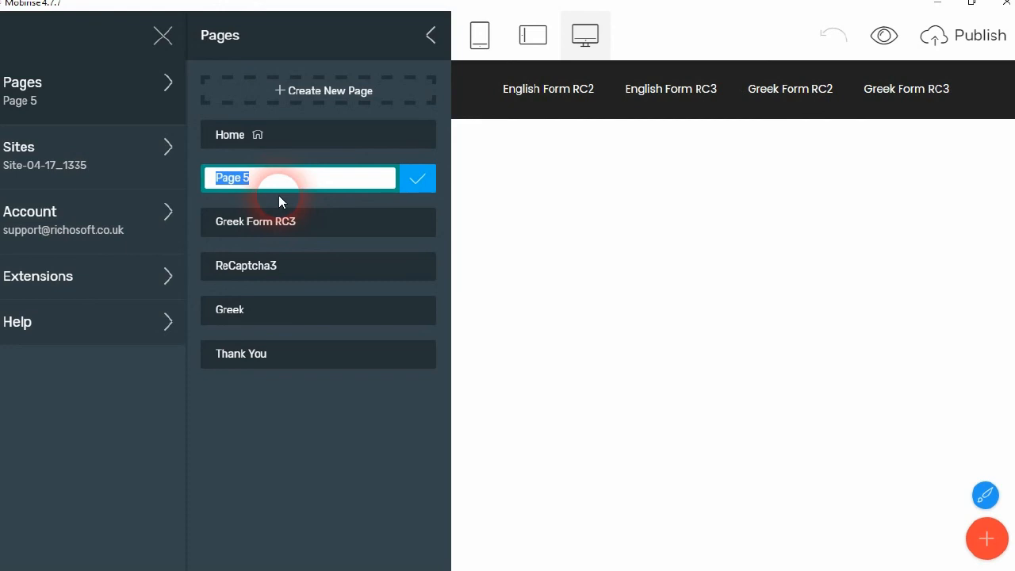
text(SMTP)
key(Return)
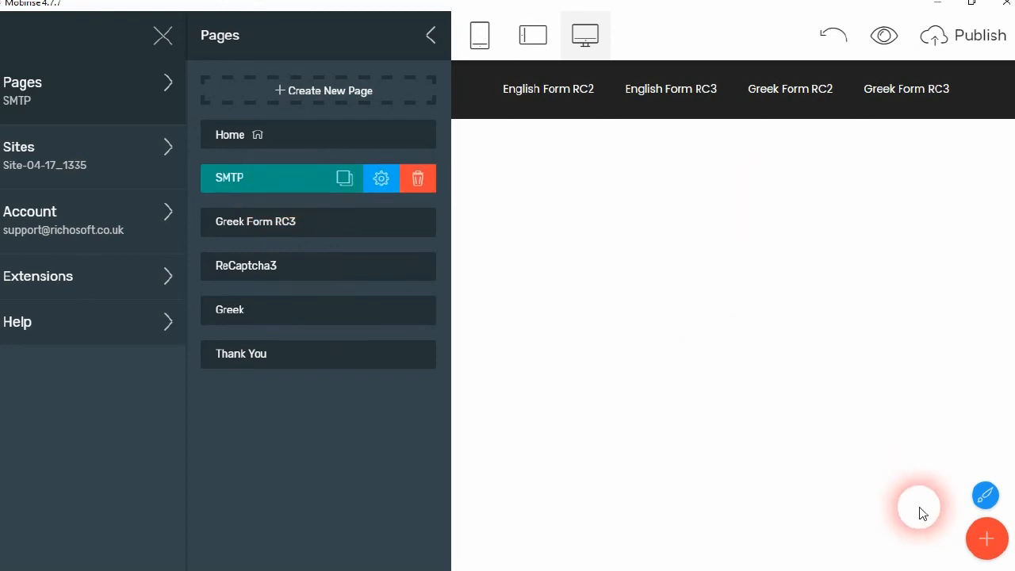
- Add the green 6 Star Contact Form V2 block with reCaptcha V2 & SMTP from the extension form blocks to the empty SMTP page
click(986, 538)
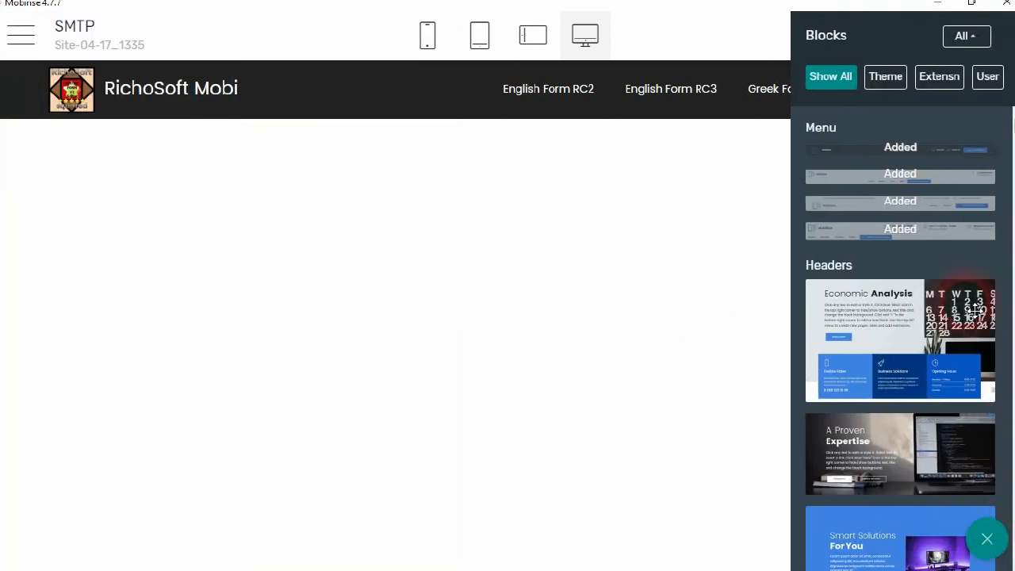
click(918, 83)
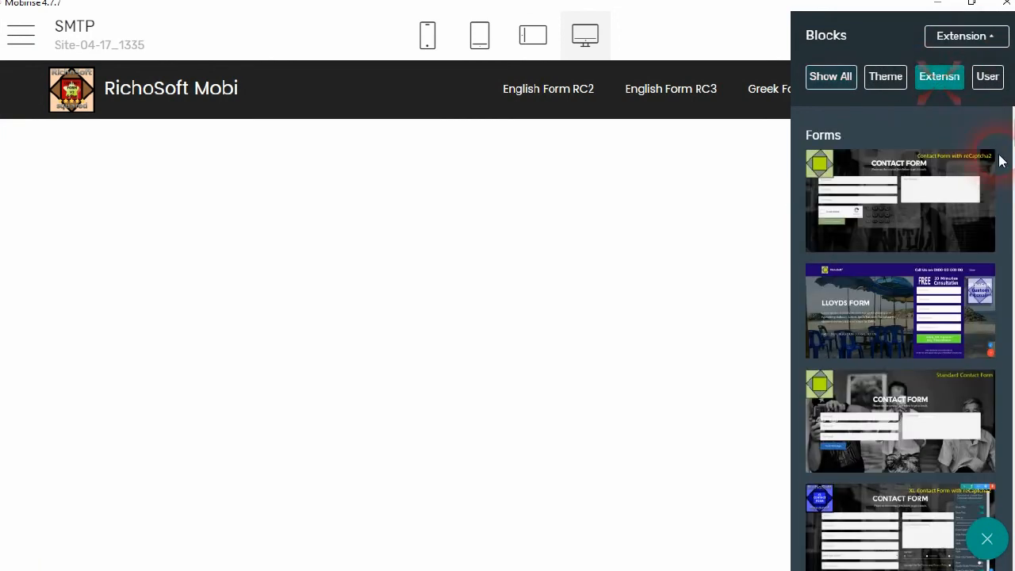
drag(1008, 131, 1007, 403)
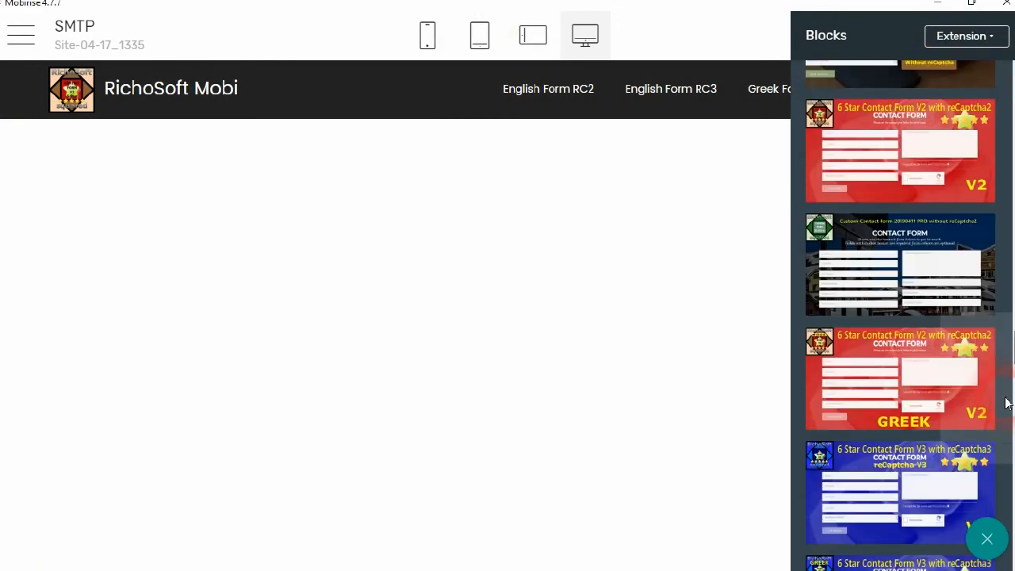
mouse_move(1013, 361)
mouse_down()
mouse_move(1010, 411)
mouse_move(970, 524)
mouse_move(1014, 367)
mouse_up()
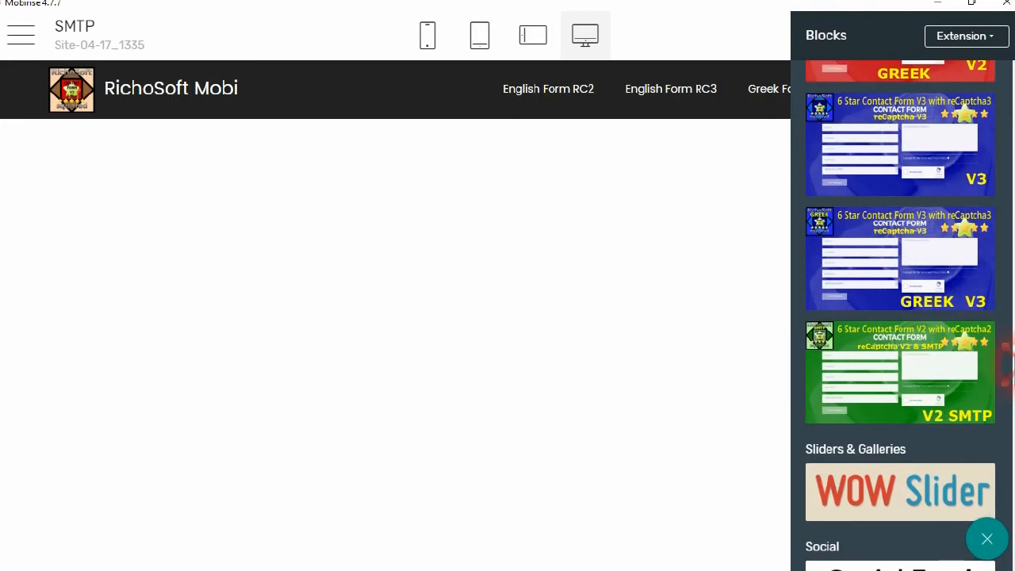
drag(951, 370, 590, 328)
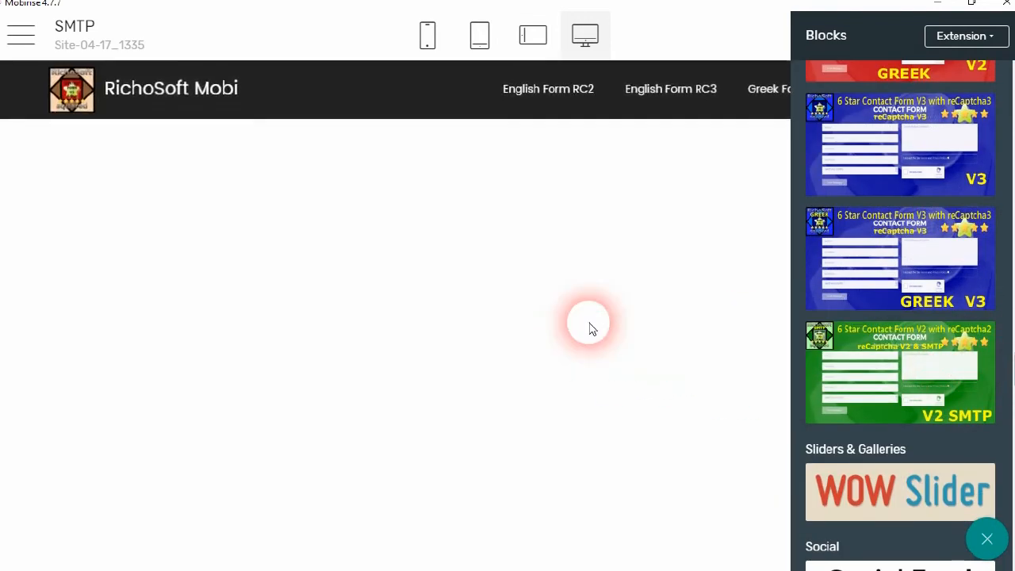
click(690, 41)
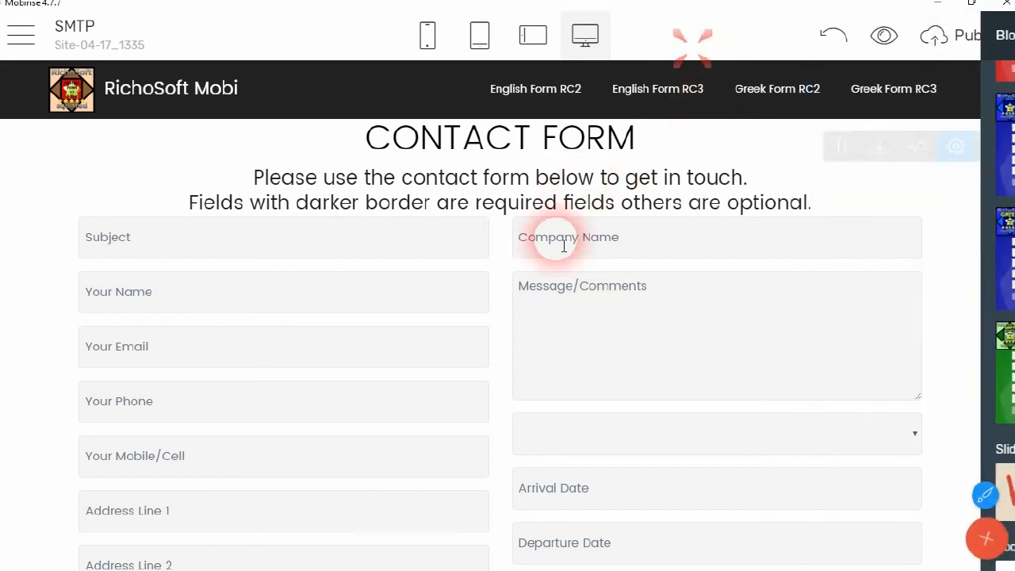
scroll(674, 267, down, 7)
scroll(908, 269, down, 2)
scroll(900, 250, up, 9)
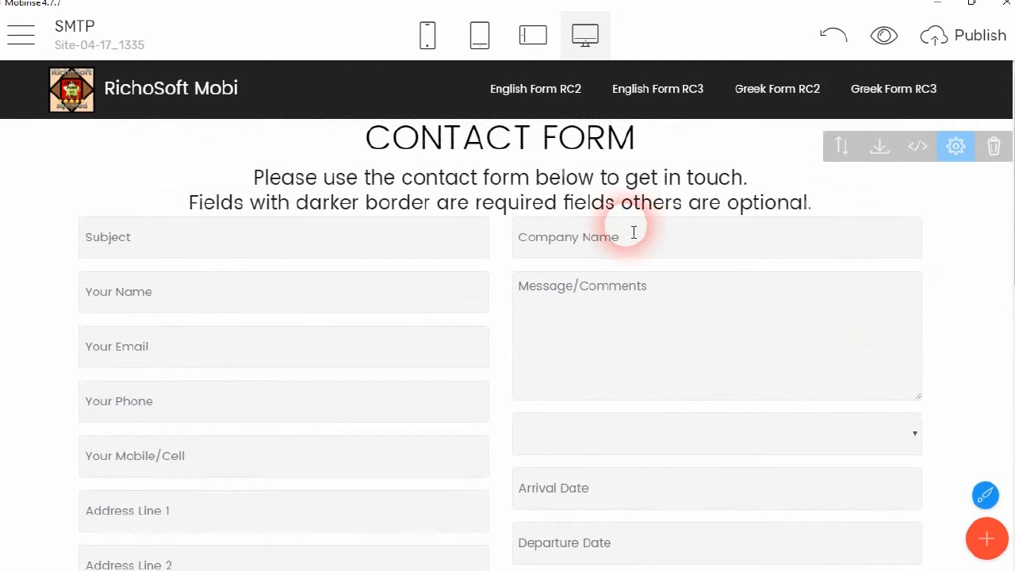